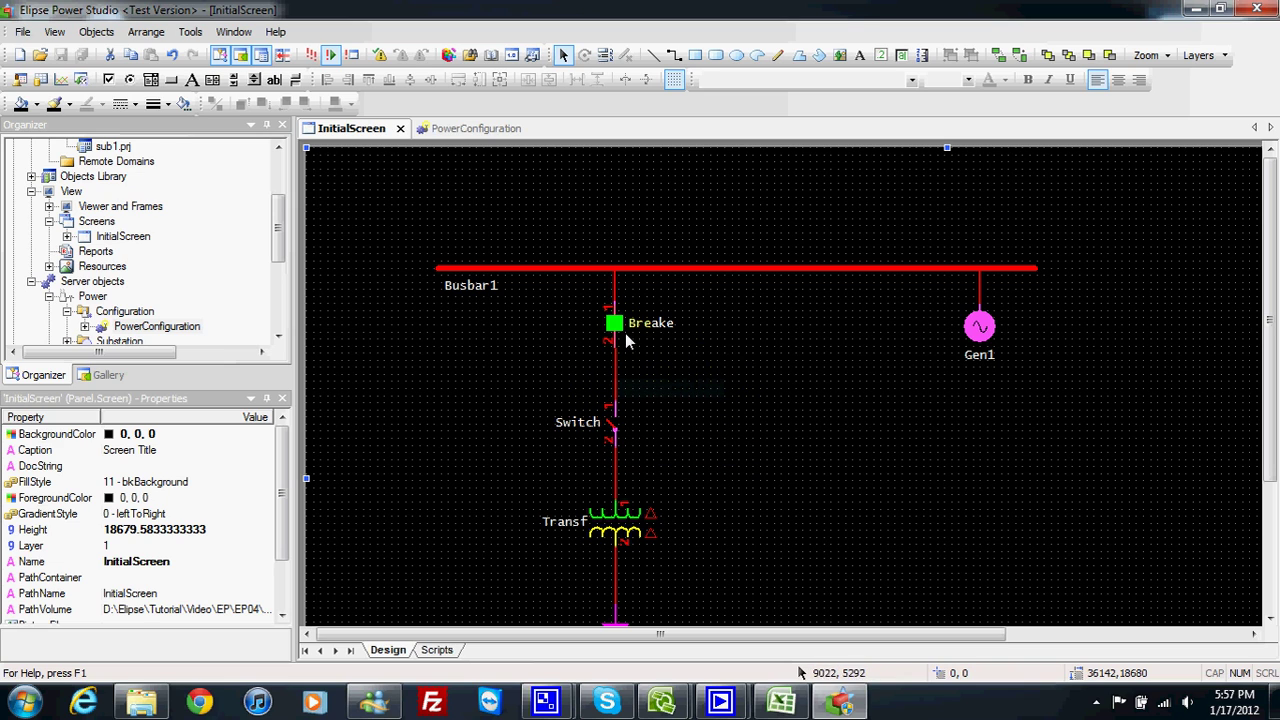
- Run the application and open the measurements window of Breaker1
{"action": "left_click", "coordinate": [281, 242]}
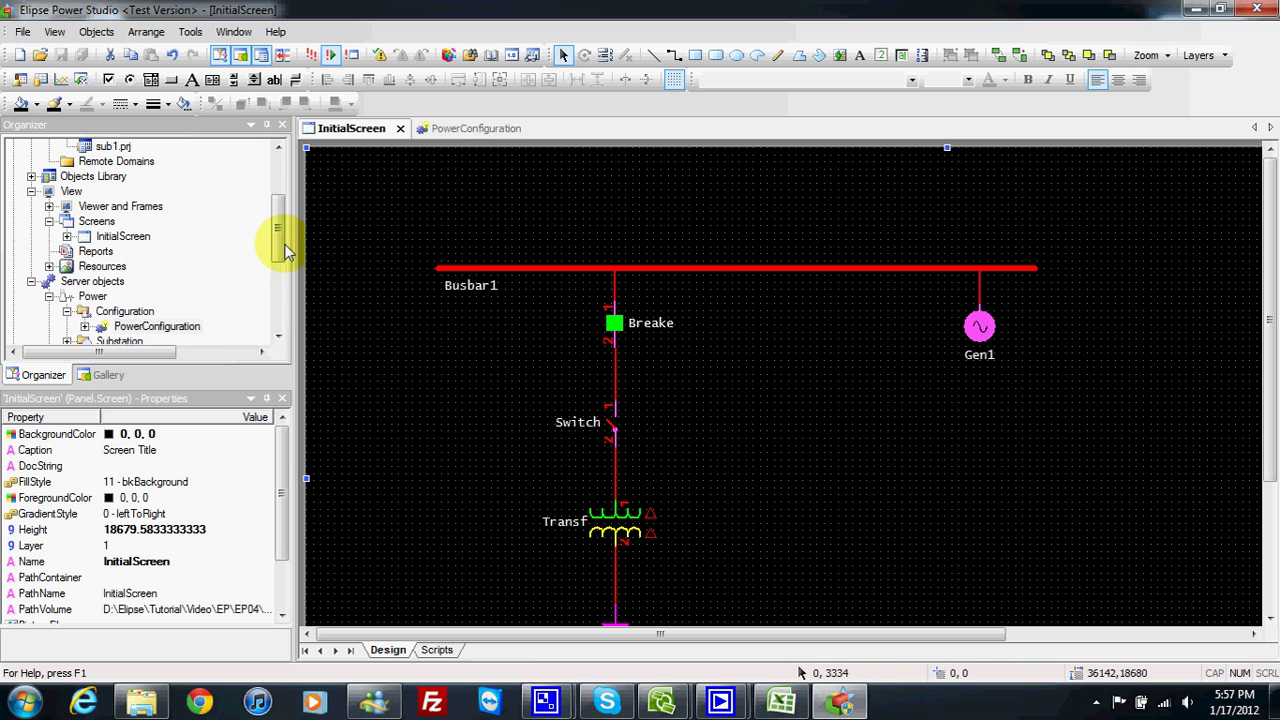
{"action": "left_click_drag", "start_coordinate": [285, 250], "coordinate": [281, 256]}
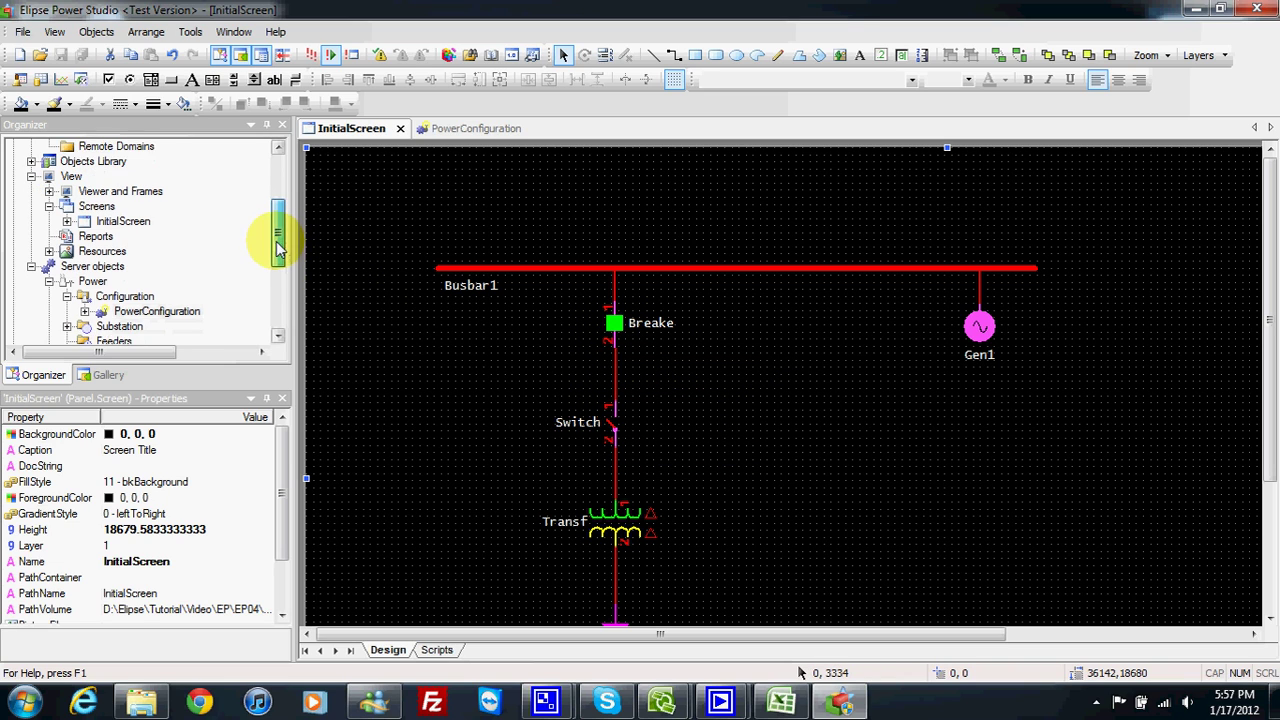
{"action": "left_click", "coordinate": [308, 58]}
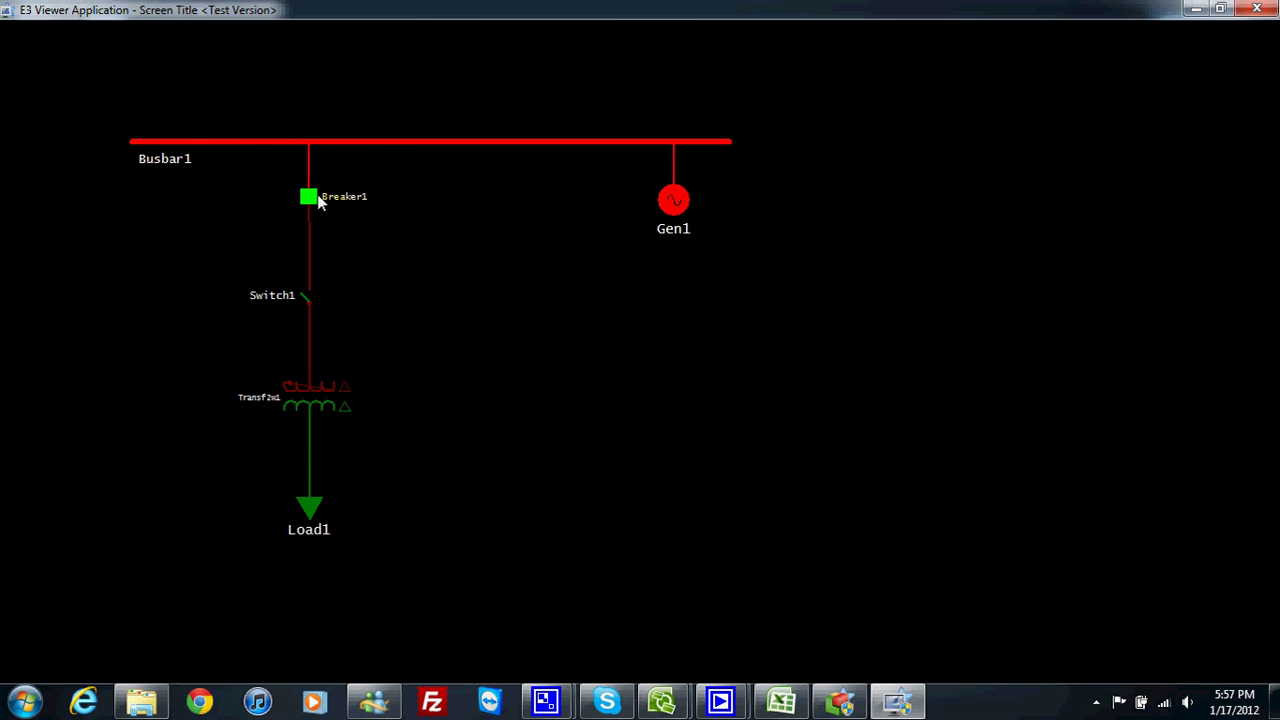
{"action": "right_click", "coordinate": [308, 200]}
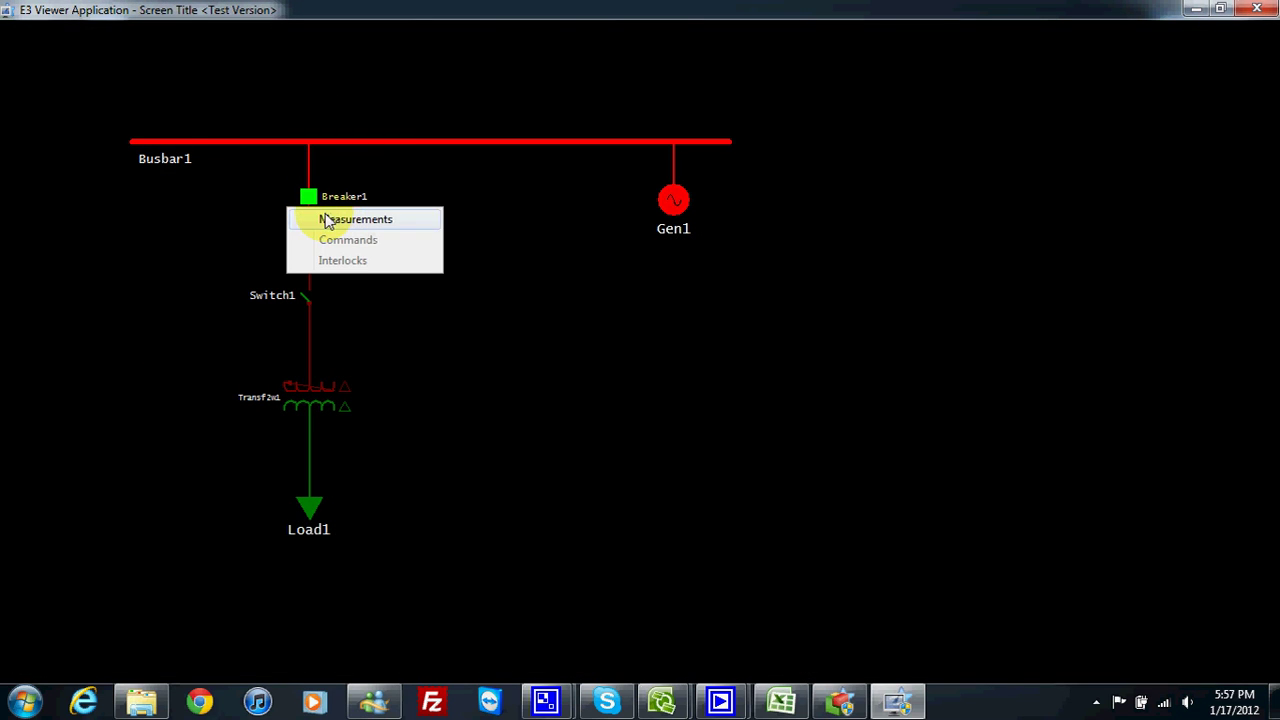
{"action": "left_click", "coordinate": [322, 216]}
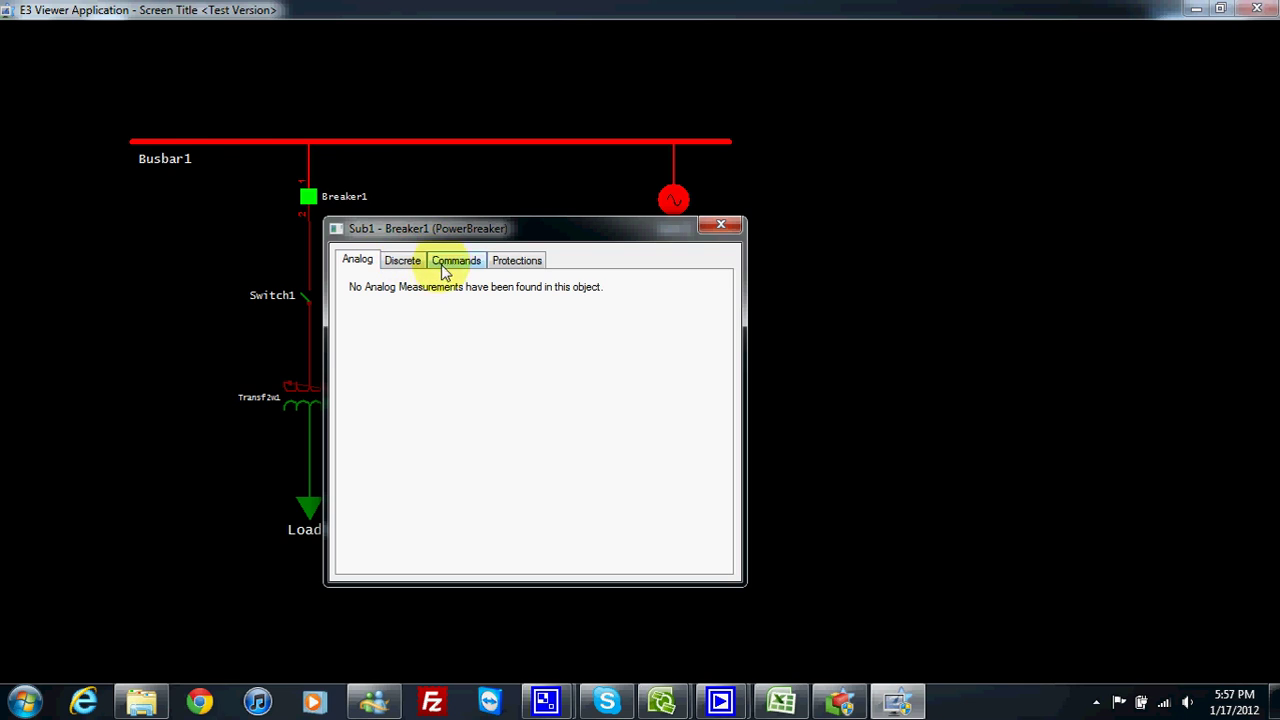
- Review Breaker1's commands and discrete measurements, and close the running viewer
{"action": "left_click", "coordinate": [445, 266]}
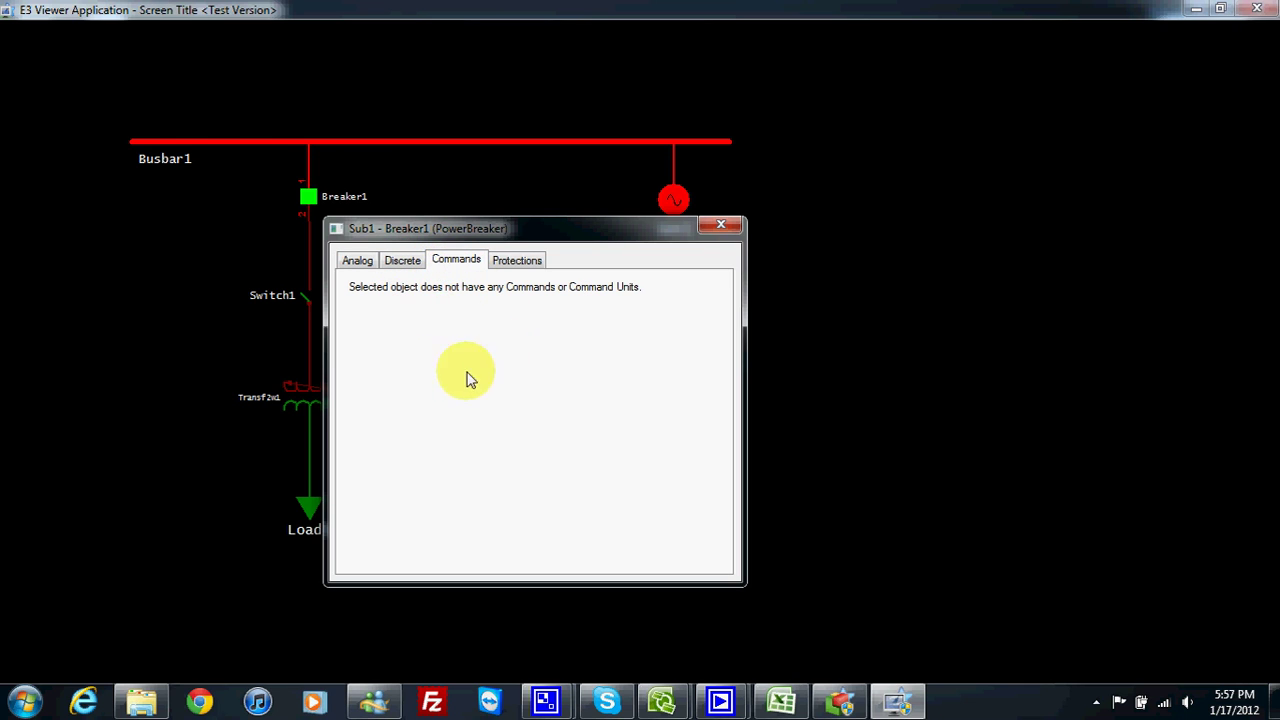
{"action": "left_click_drag", "start_coordinate": [480, 232], "coordinate": [580, 230]}
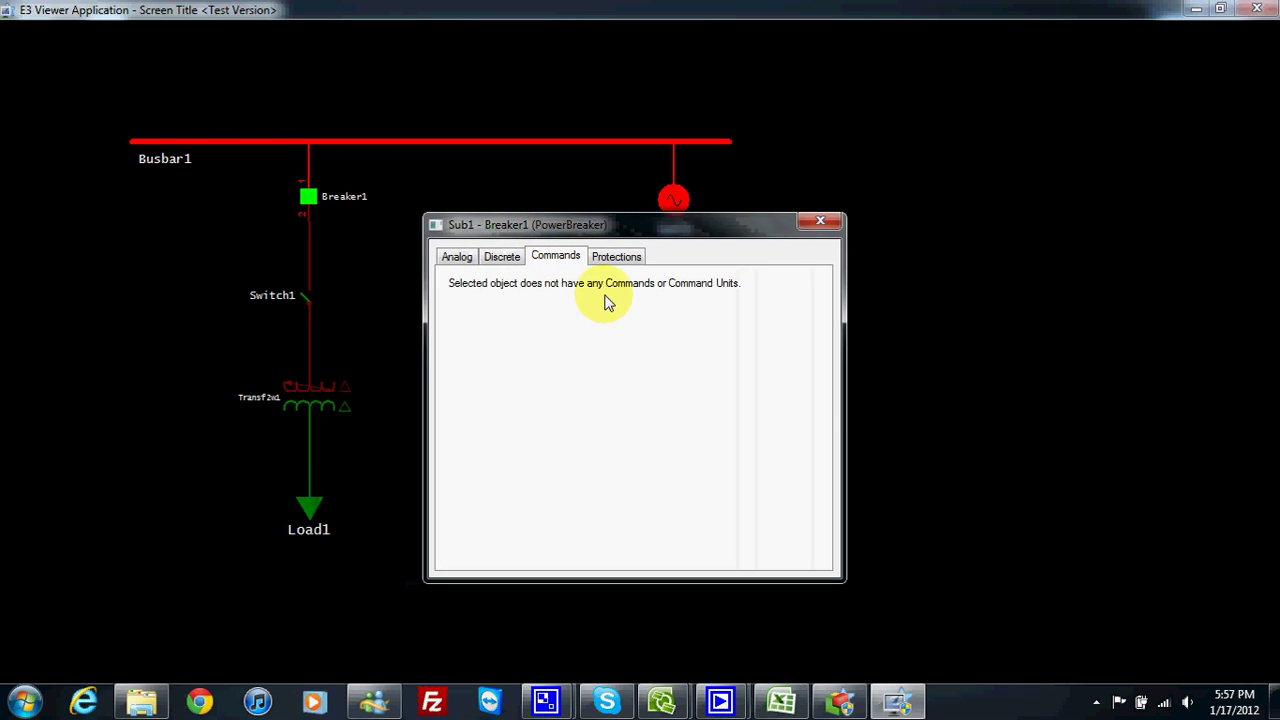
{"action": "left_click", "coordinate": [507, 260]}
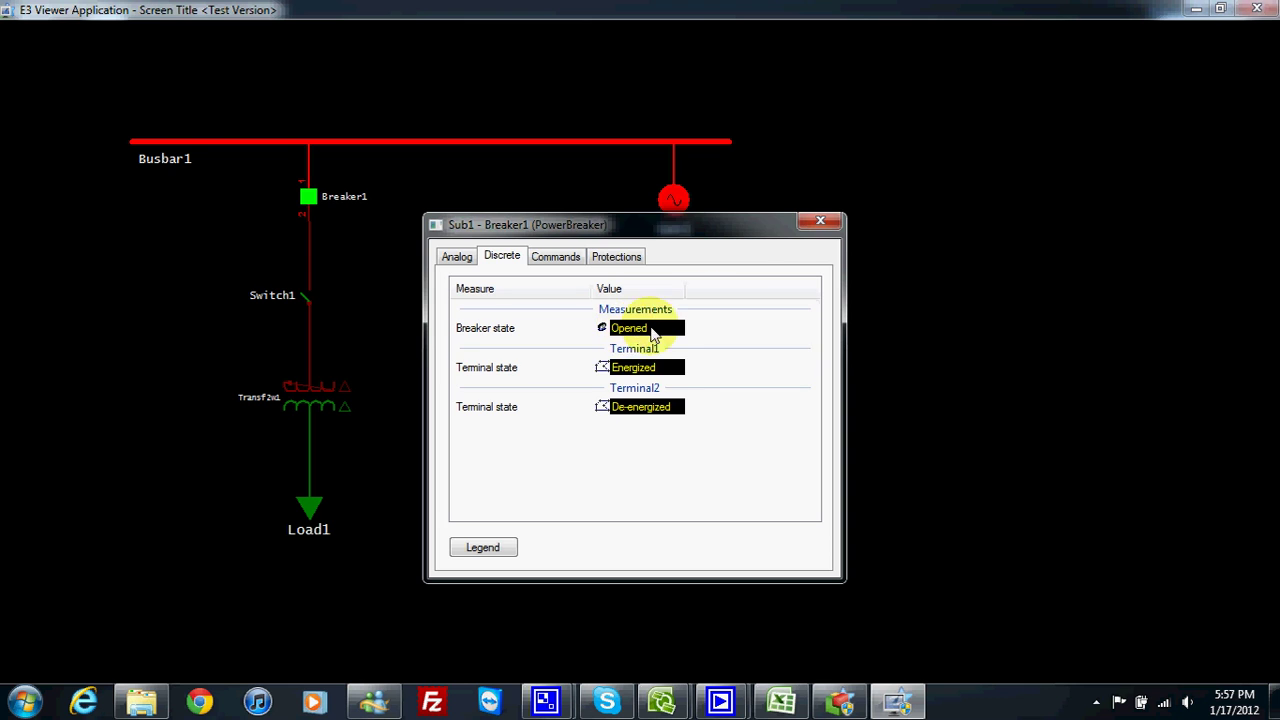
{"action": "left_click", "coordinate": [820, 220]}
{"action": "left_click", "coordinate": [1257, 9]}
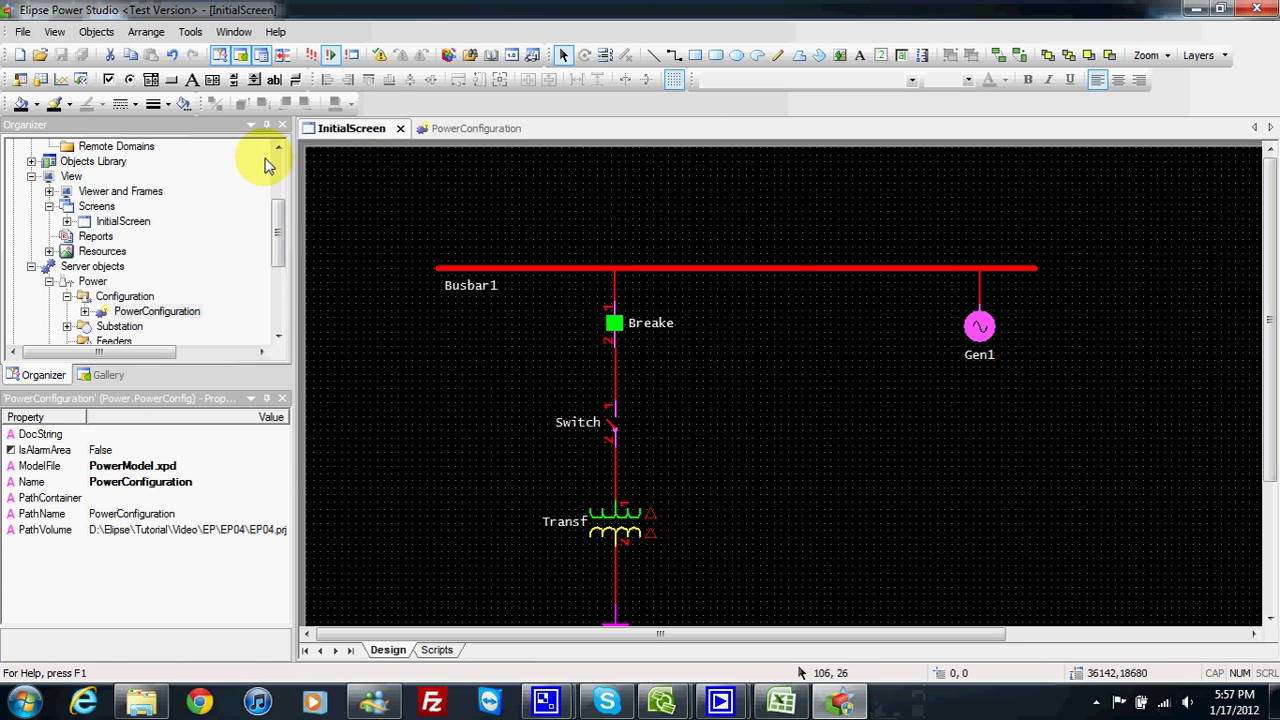
- Insert a power display on InitialScreen and place it beside Breaker1 at about 10800, 4800
{"action": "scroll", "coordinate": [274, 208], "scroll_direction": "down", "scroll_amount": 1}
{"action": "right_click", "coordinate": [425, 213]}
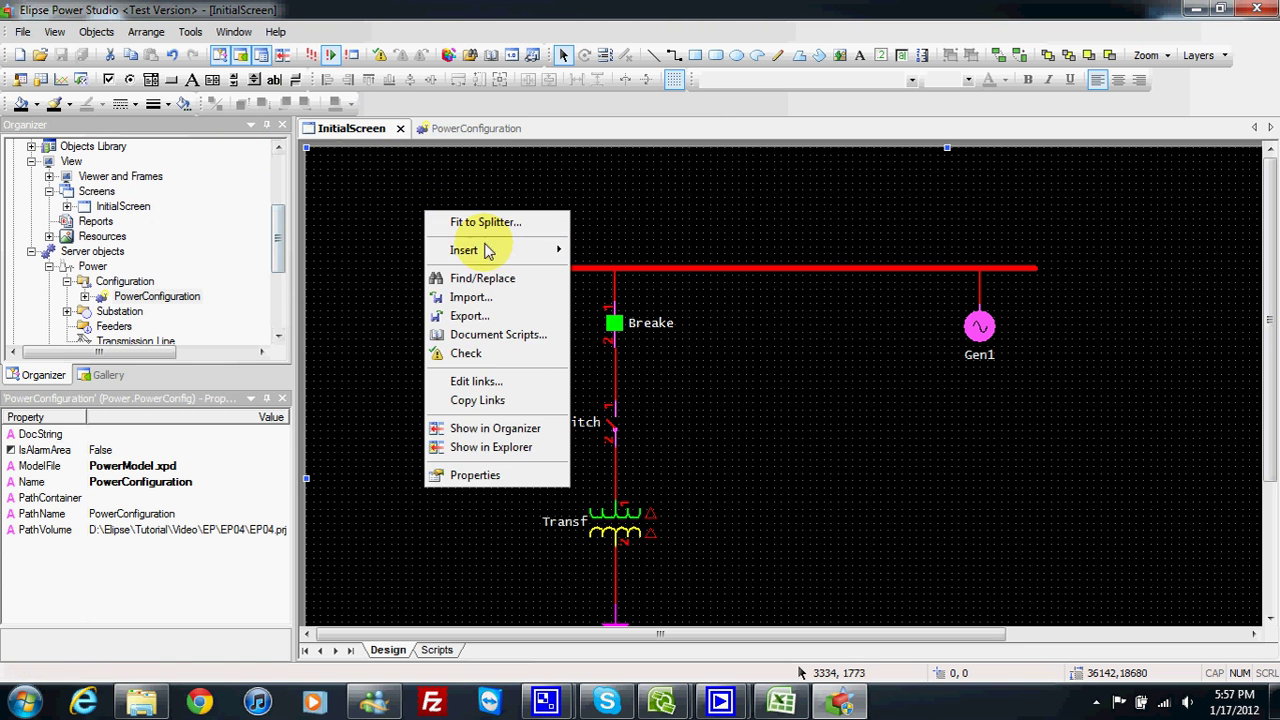
{"action": "mouse_move", "coordinate": [488, 250]}
{"action": "left_click", "coordinate": [612, 532]}
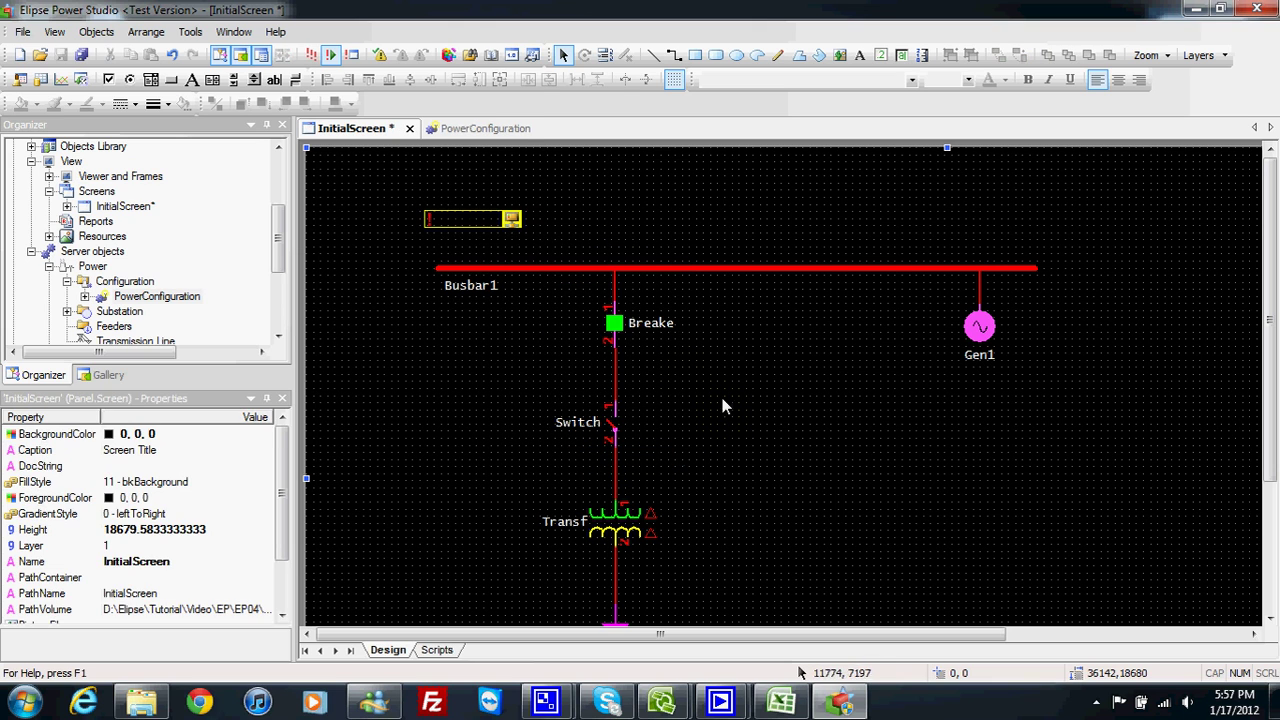
{"action": "left_click", "coordinate": [497, 236]}
{"action": "left_click_drag", "start_coordinate": [740, 332], "coordinate": [740, 333]}
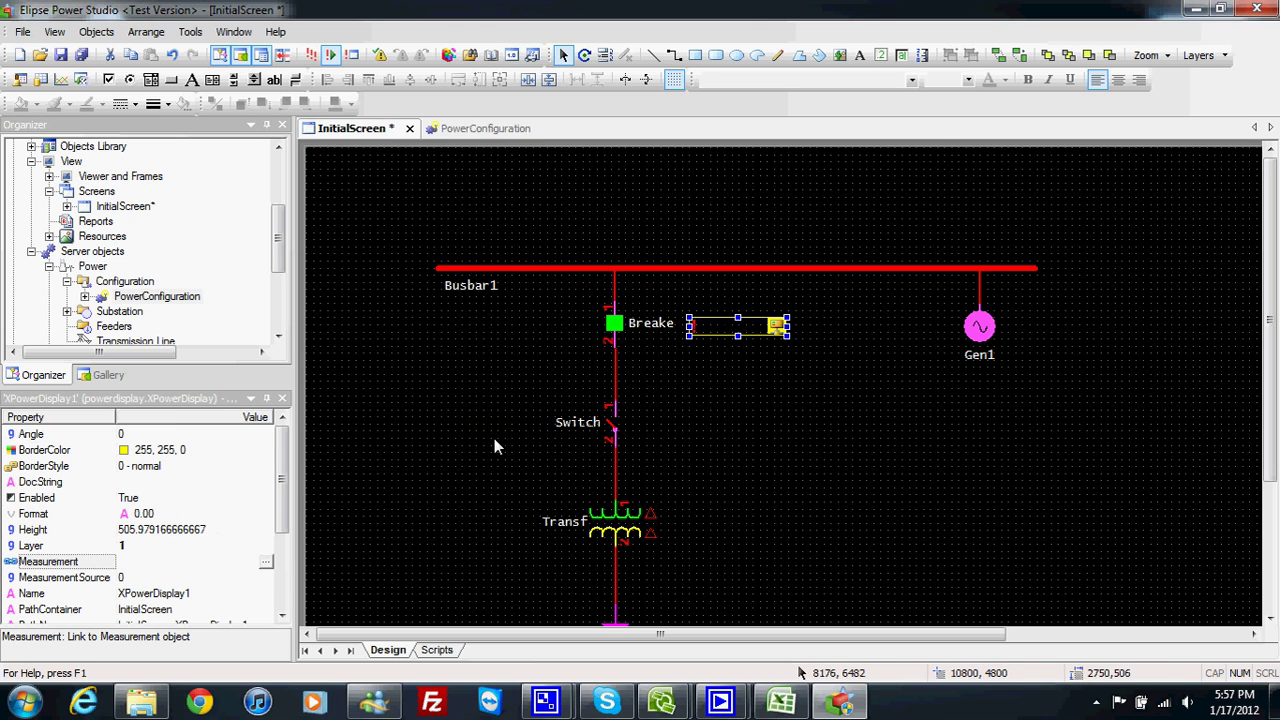
- Link the display's Measurement property to Sub1.Breaker1.Measurements.BreakerPosition
{"action": "left_click", "coordinate": [265, 561]}
{"action": "left_click", "coordinate": [432, 418]}
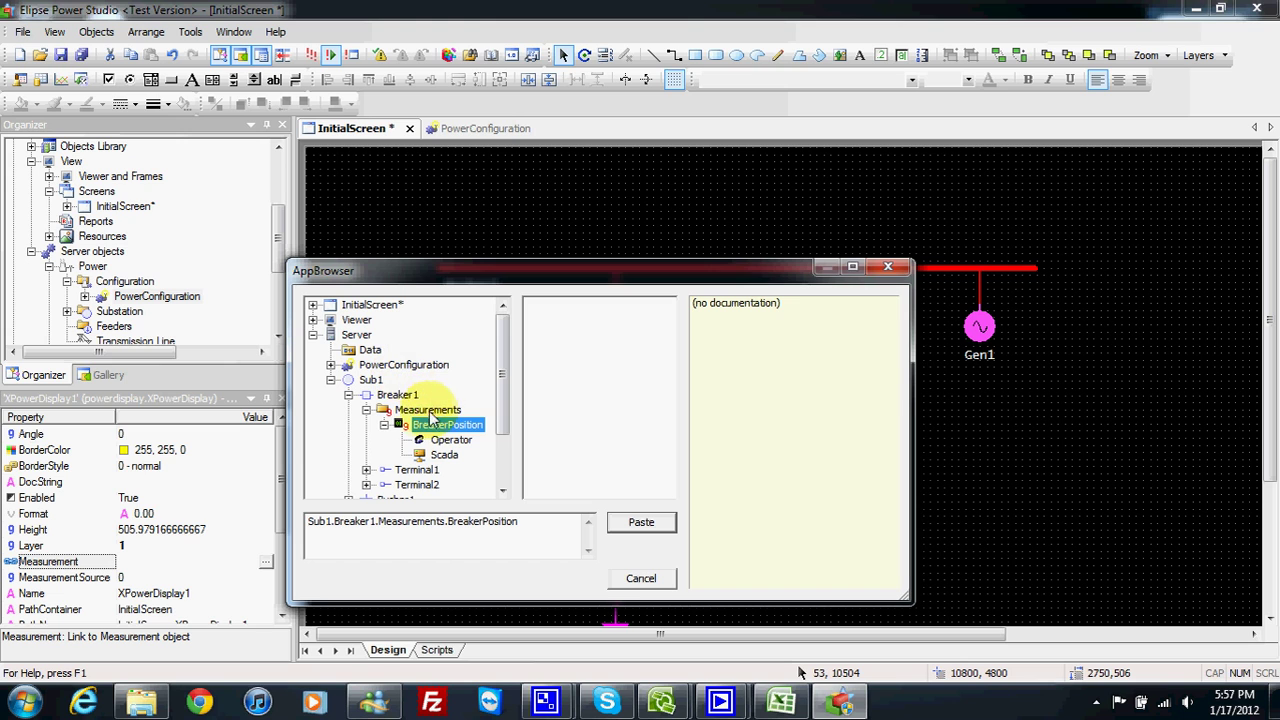
{"action": "left_click", "coordinate": [400, 396]}
{"action": "left_click", "coordinate": [430, 410]}
{"action": "left_click", "coordinate": [447, 425]}
{"action": "left_click", "coordinate": [641, 522]}
- Run the application and set the operator value of Breaker1's position display to 1
{"action": "left_click", "coordinate": [311, 55]}
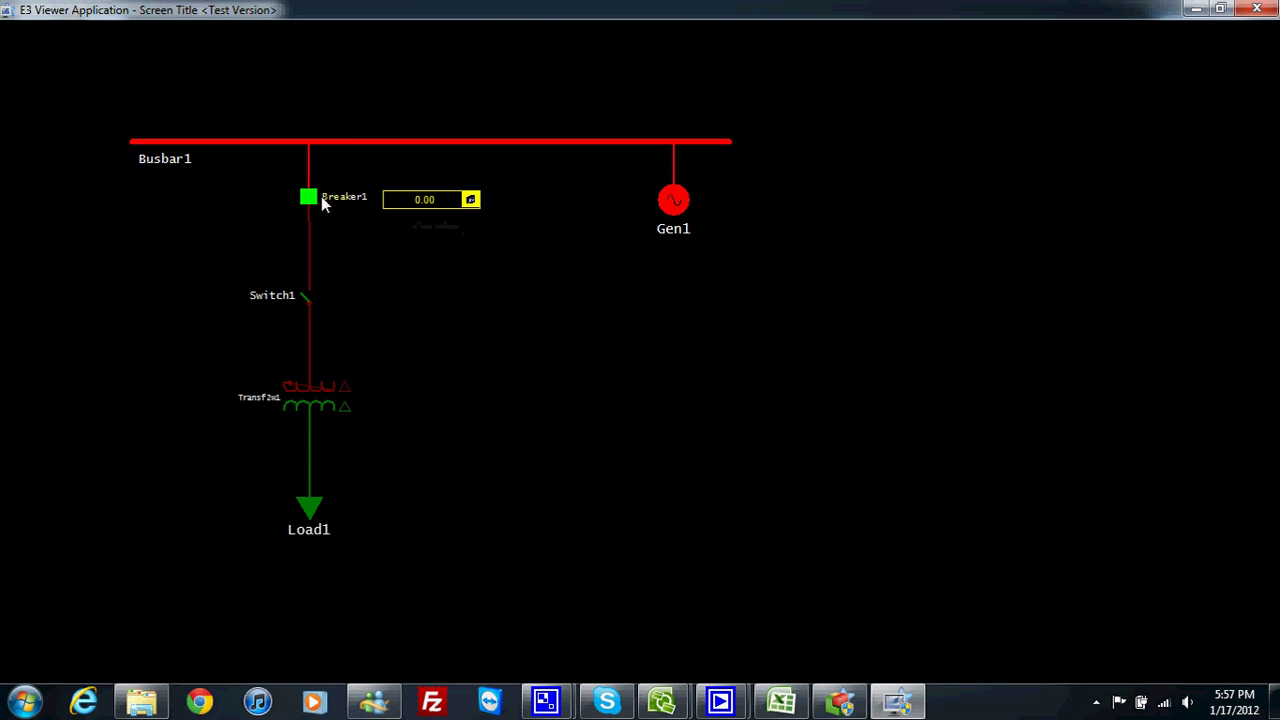
{"action": "right_click", "coordinate": [434, 199]}
{"action": "left_click", "coordinate": [447, 243]}
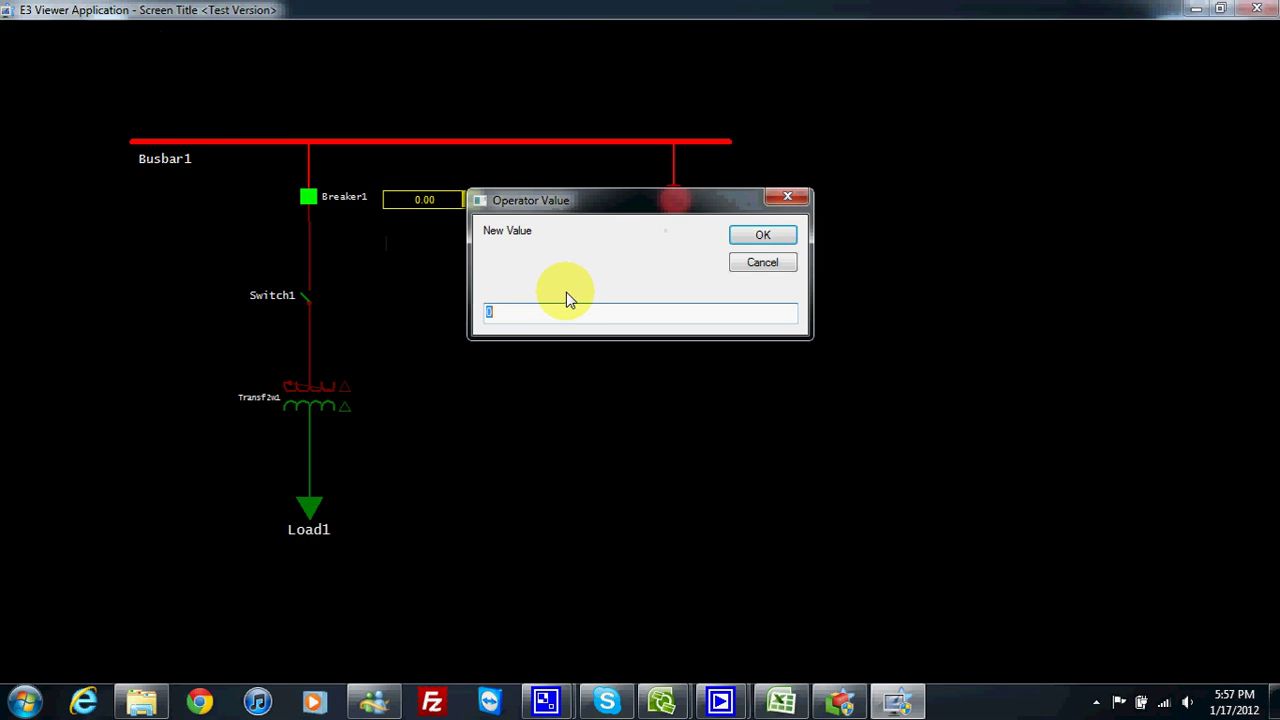
{"action": "type", "text": "1"}
{"action": "key", "text": "Return"}
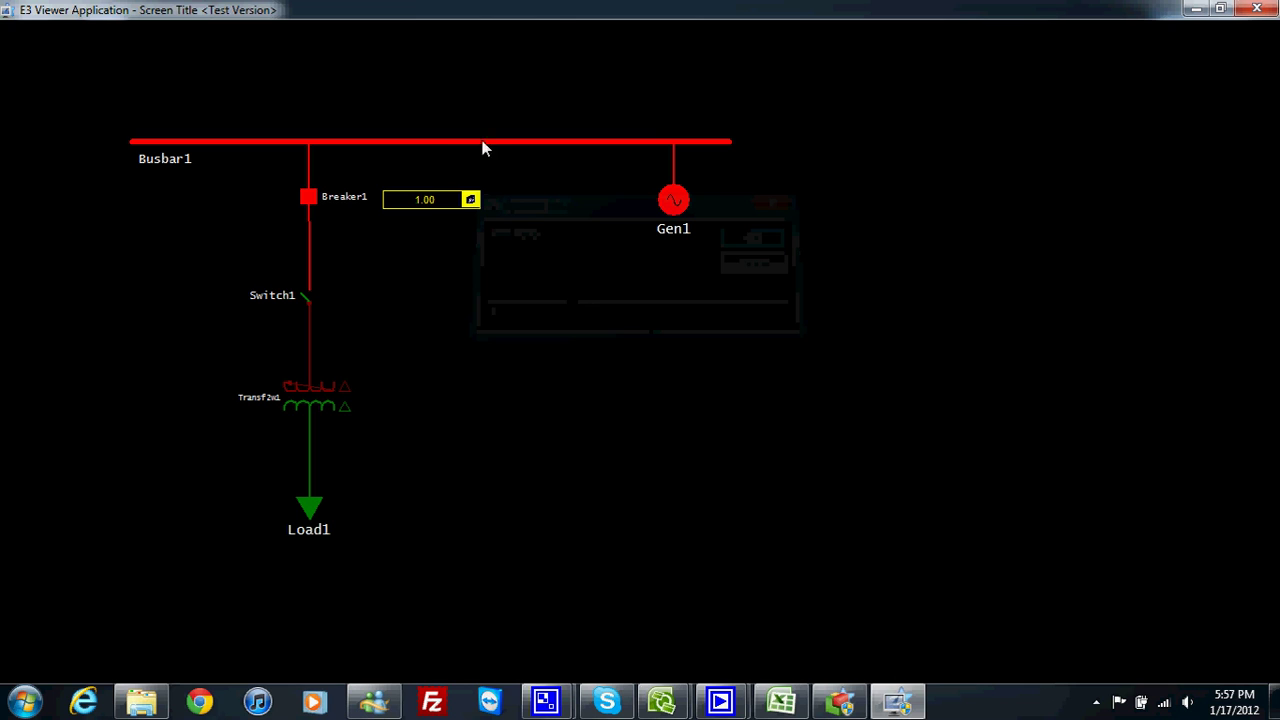
- Set the operator value of Breaker1's position display to 2
{"action": "right_click", "coordinate": [424, 200]}
{"action": "left_click", "coordinate": [477, 247]}
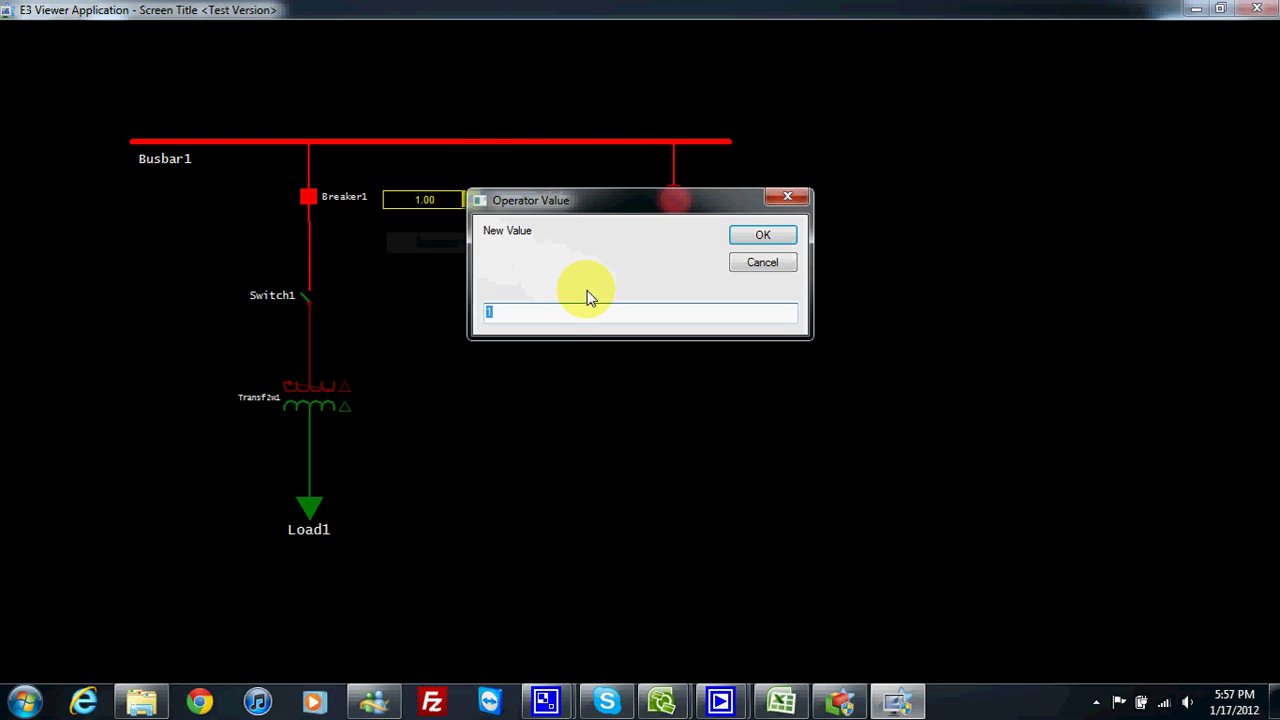
{"action": "type", "text": "2"}
{"action": "key", "text": "Return"}
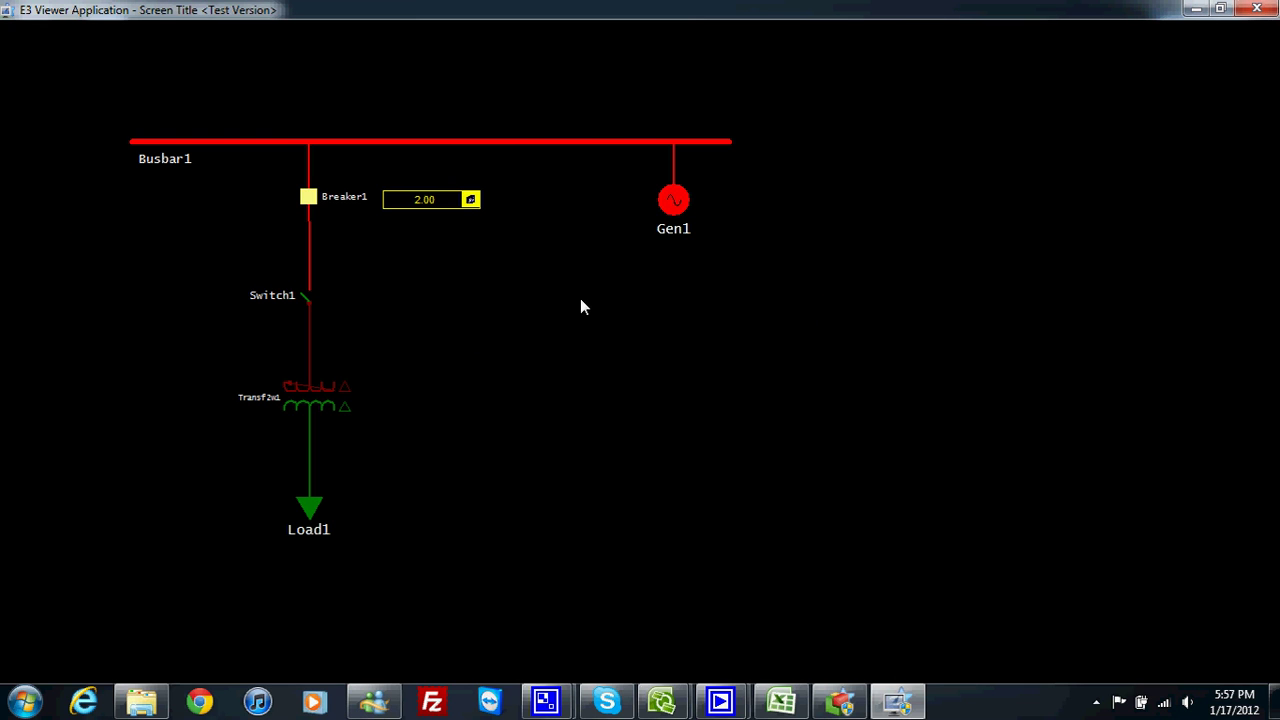
- Set the operator value of Breaker1's position display to 3
{"action": "right_click", "coordinate": [448, 201]}
{"action": "left_click", "coordinate": [460, 241]}
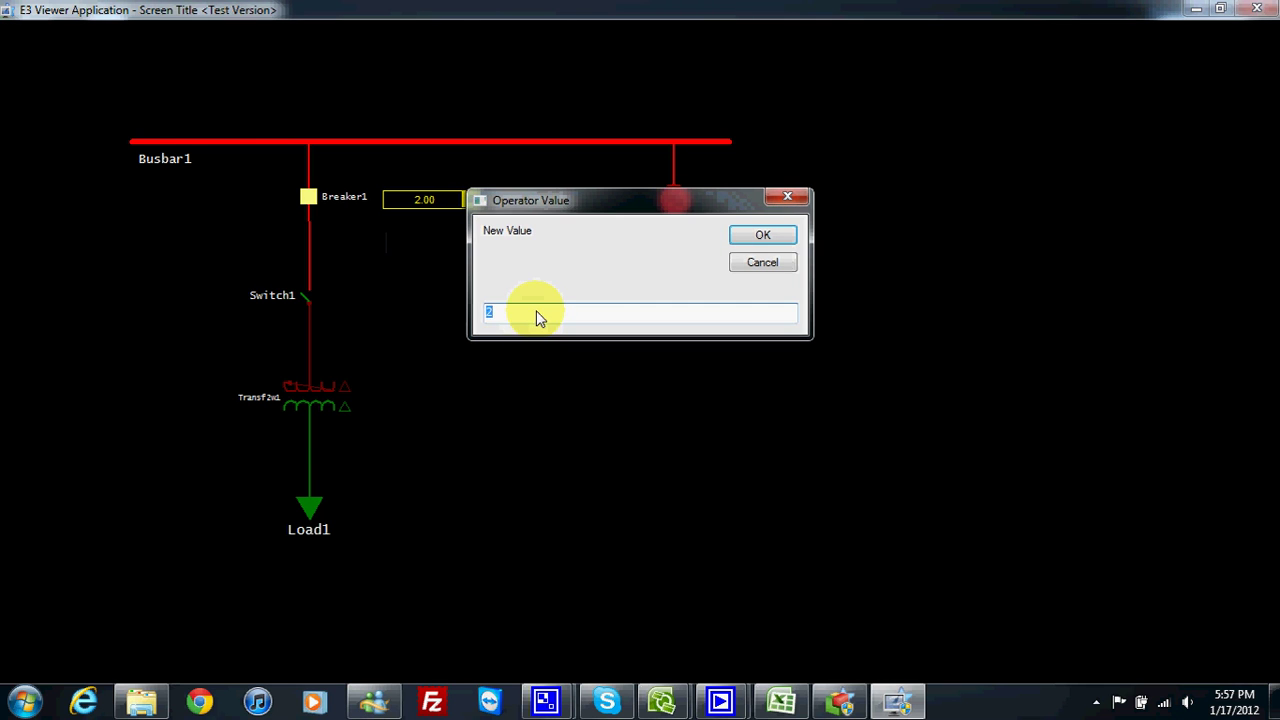
{"action": "type", "text": "3"}
{"action": "key", "text": "Return"}
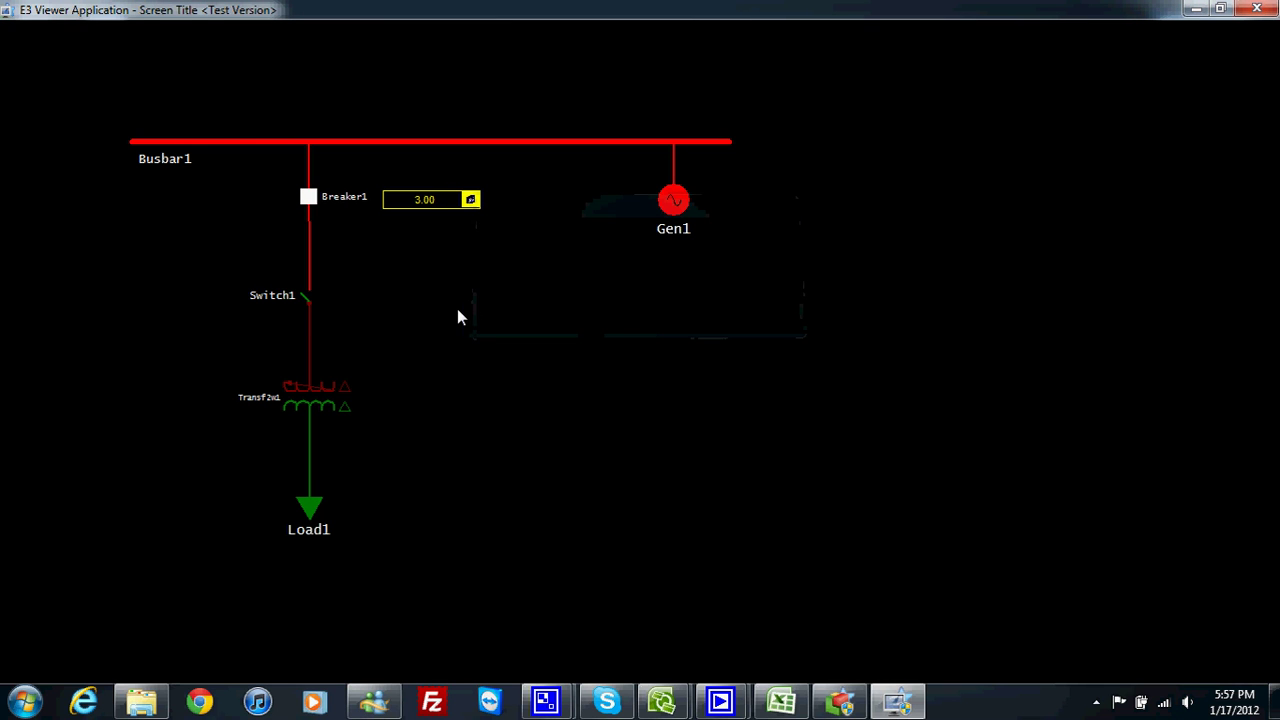
- Return the operator value of Breaker1's position display to 2
{"action": "right_click", "coordinate": [428, 200]}
{"action": "left_click", "coordinate": [459, 243]}
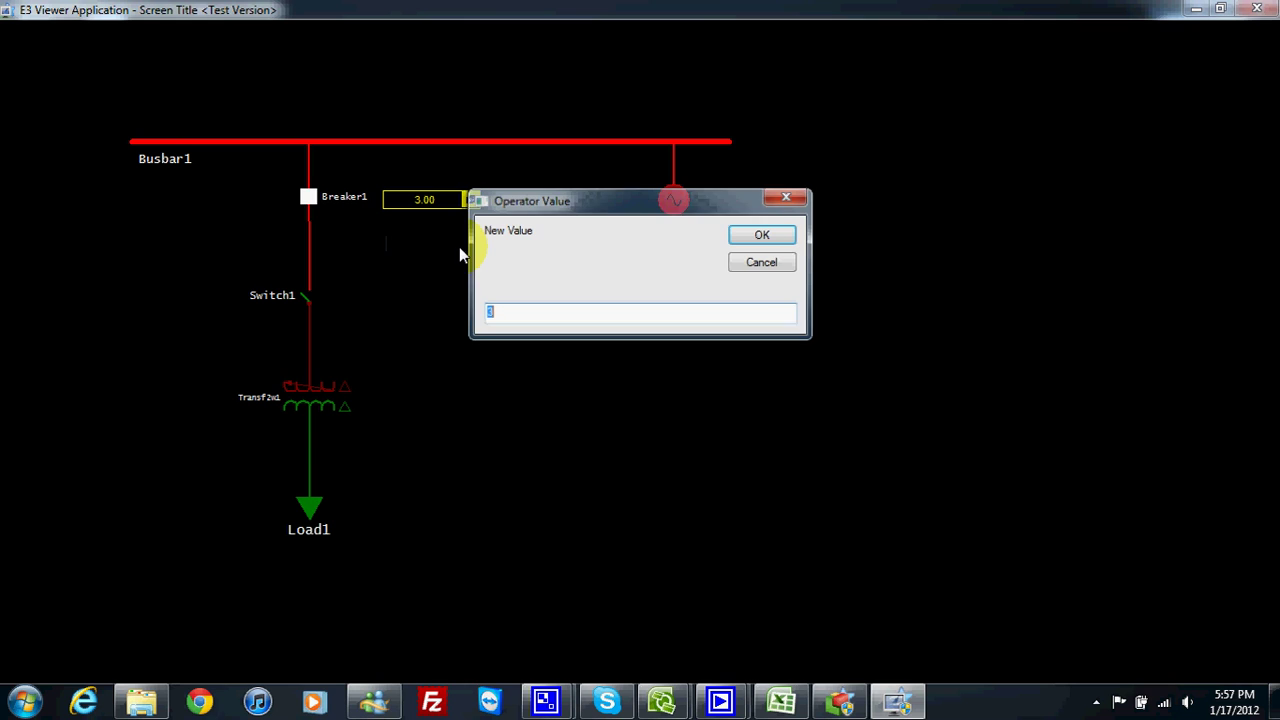
{"action": "type", "text": "2"}
{"action": "key", "text": "Return"}
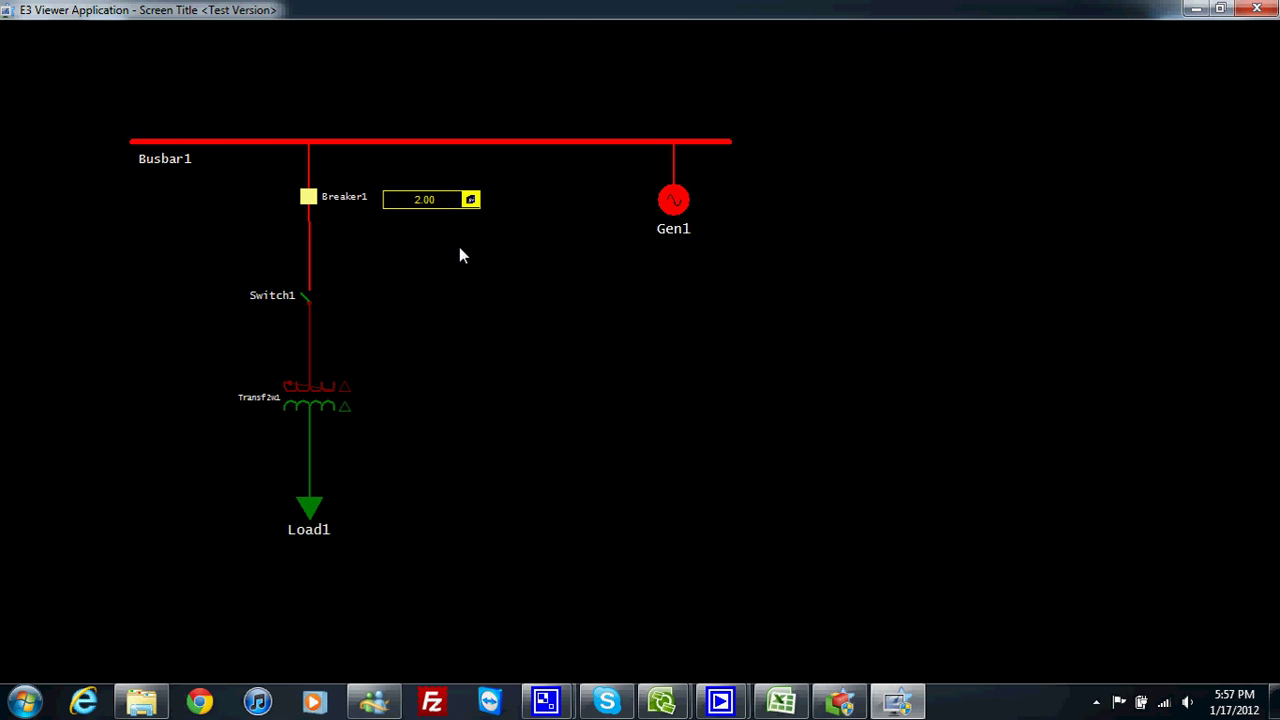
{"action": "right_click", "coordinate": [426, 203]}
{"action": "left_click", "coordinate": [459, 243]}
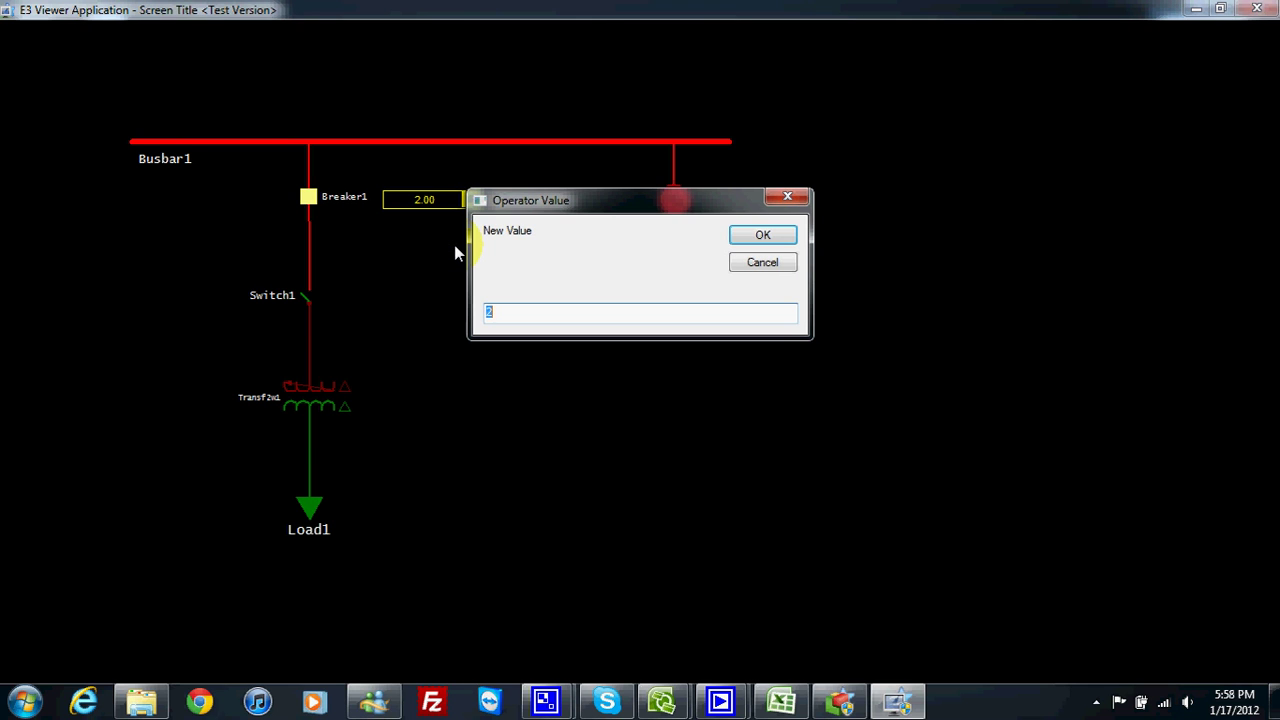
{"action": "key", "text": "Return"}
- Set the operator value of Breaker1's position display to 0 and close the running viewer
{"action": "right_click", "coordinate": [427, 198]}
{"action": "left_click", "coordinate": [476, 244]}
{"action": "type", "text": "0"}
{"action": "key", "text": "Return"}
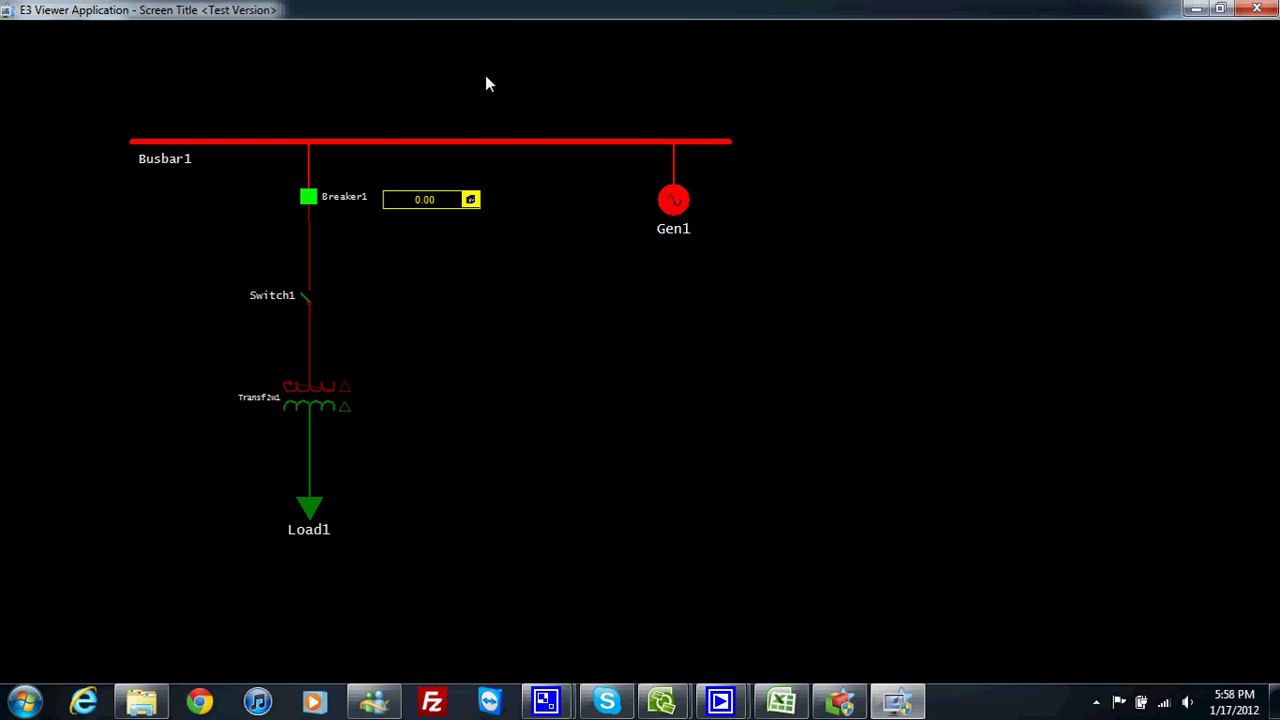
{"action": "left_click", "coordinate": [1257, 8]}
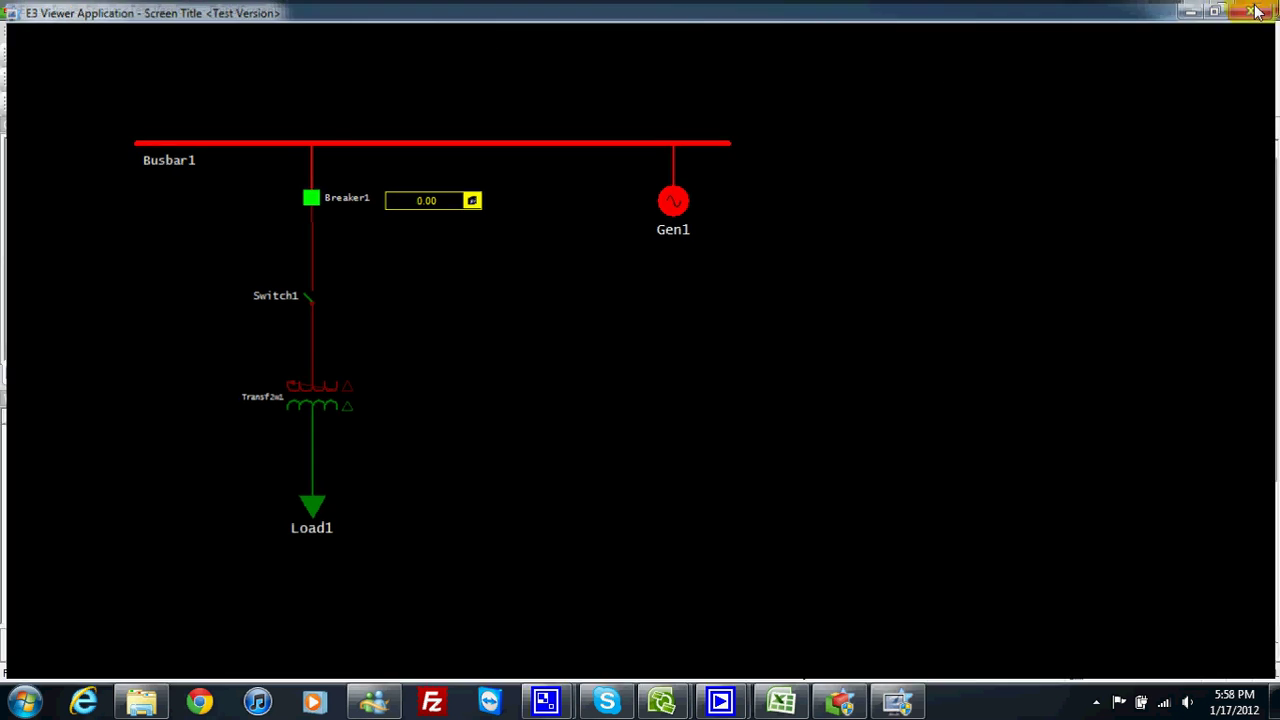
- Open the PowerConfiguration object and show its command definitions
{"action": "mouse_move", "coordinate": [281, 240]}
{"action": "left_mouse_down"}
{"action": "mouse_move", "coordinate": [278, 272]}
{"action": "mouse_move", "coordinate": [277, 229]}
{"action": "mouse_move", "coordinate": [279, 259]}
{"action": "left_mouse_up"}
{"action": "double_click", "coordinate": [177, 251]}
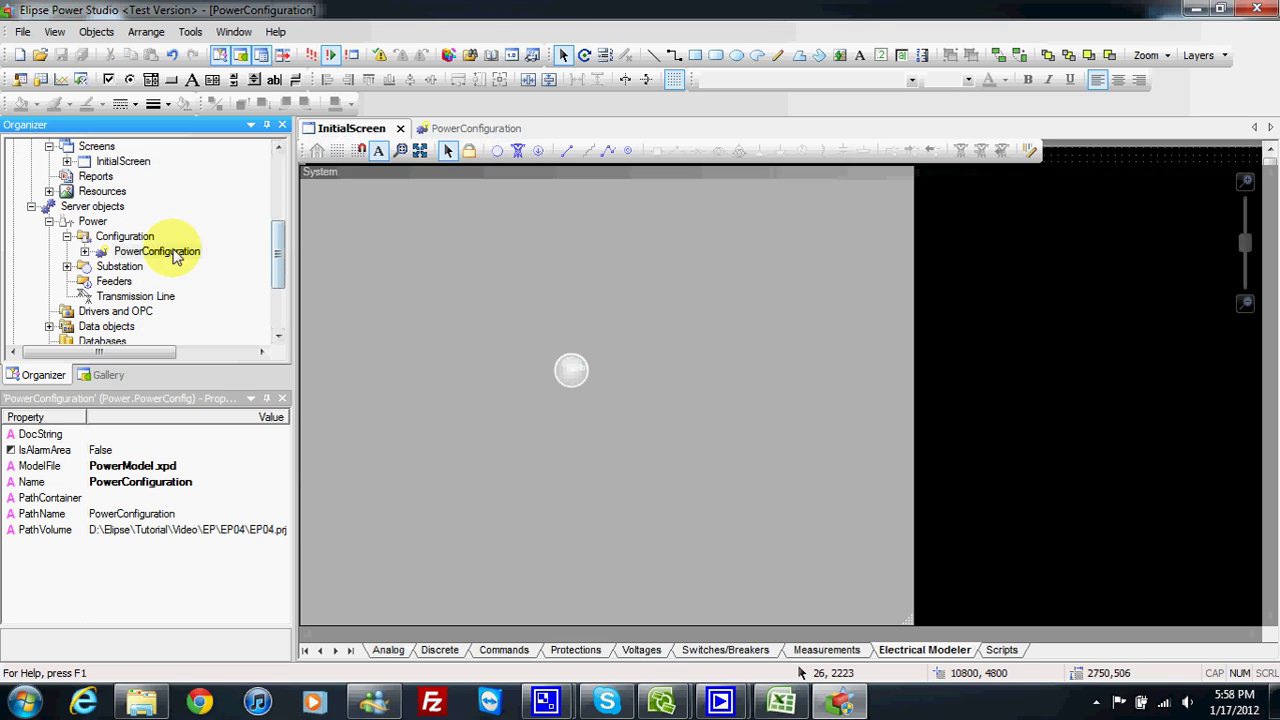
{"action": "left_click", "coordinate": [500, 650]}
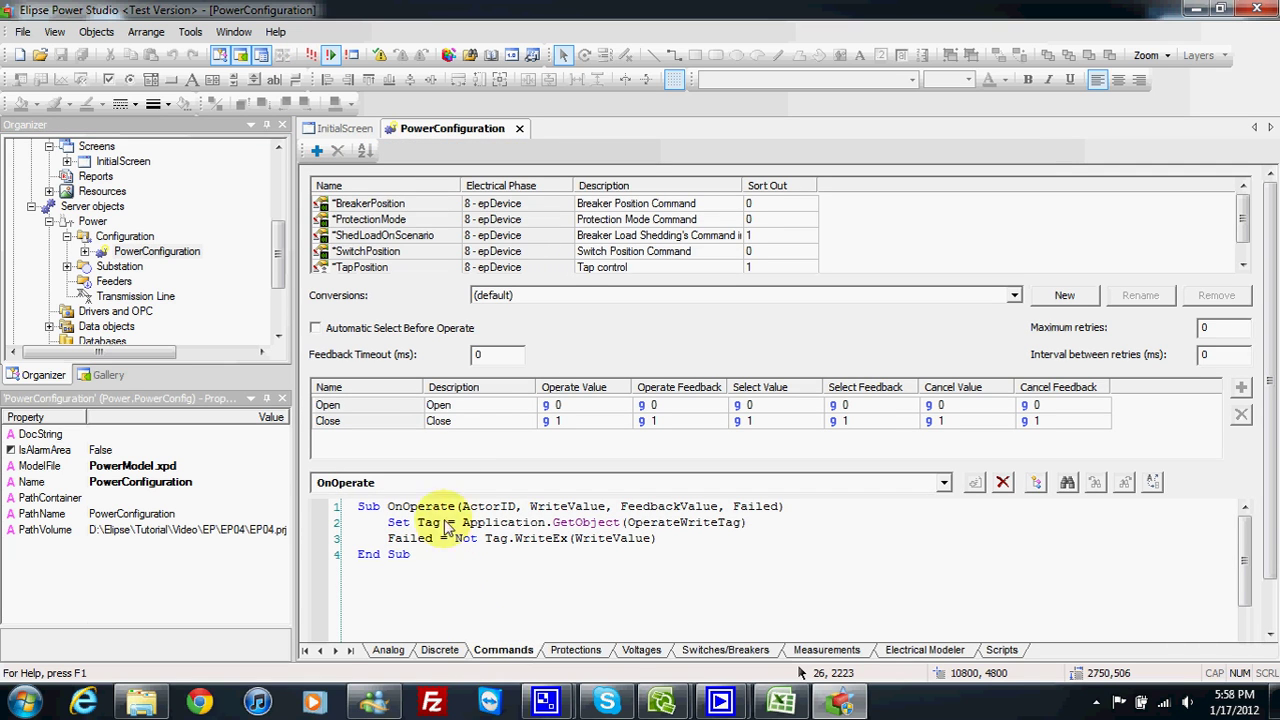
- Examine the settings of the BreakerPosition, ProtectionMode, ShedLoadOnScenario, SwitchPosition and TapPosition commands, ending on BreakerPosition's description
{"action": "left_click", "coordinate": [400, 219]}
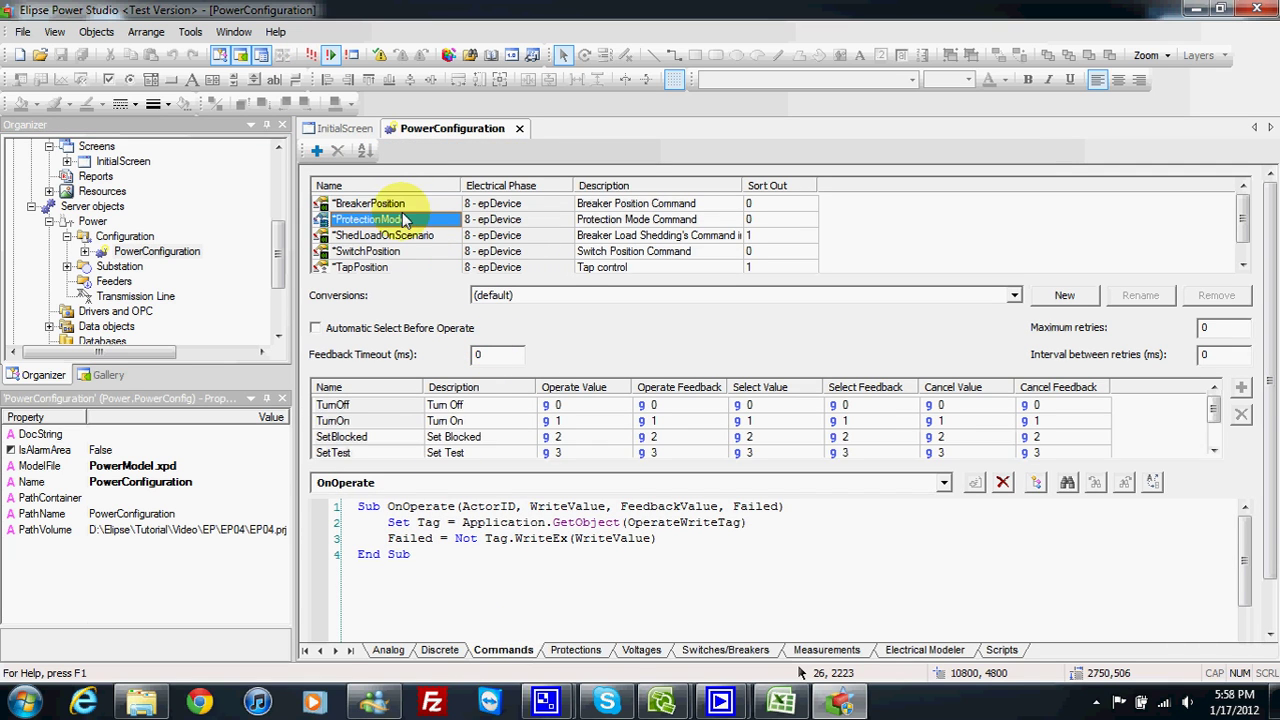
{"action": "left_click", "coordinate": [400, 235]}
{"action": "left_click", "coordinate": [400, 251]}
{"action": "left_click", "coordinate": [398, 268]}
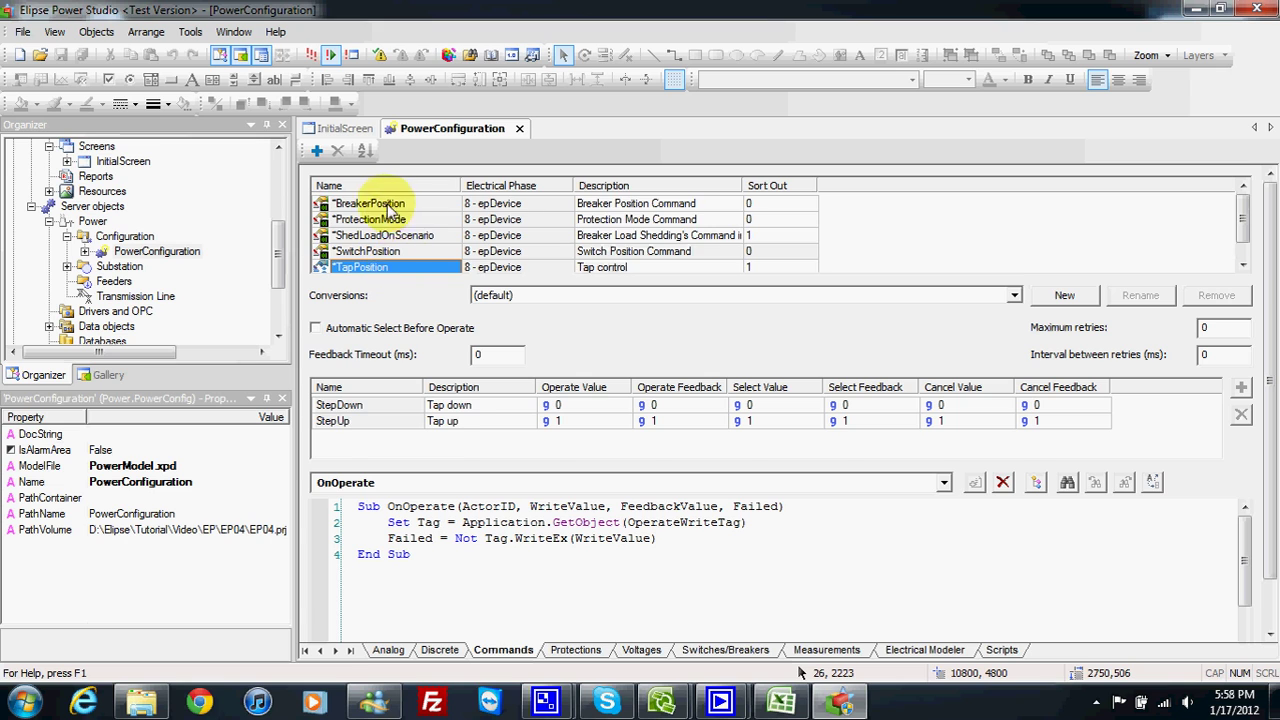
{"action": "left_click", "coordinate": [386, 203]}
{"action": "left_click", "coordinate": [395, 219]}
{"action": "left_click", "coordinate": [390, 204]}
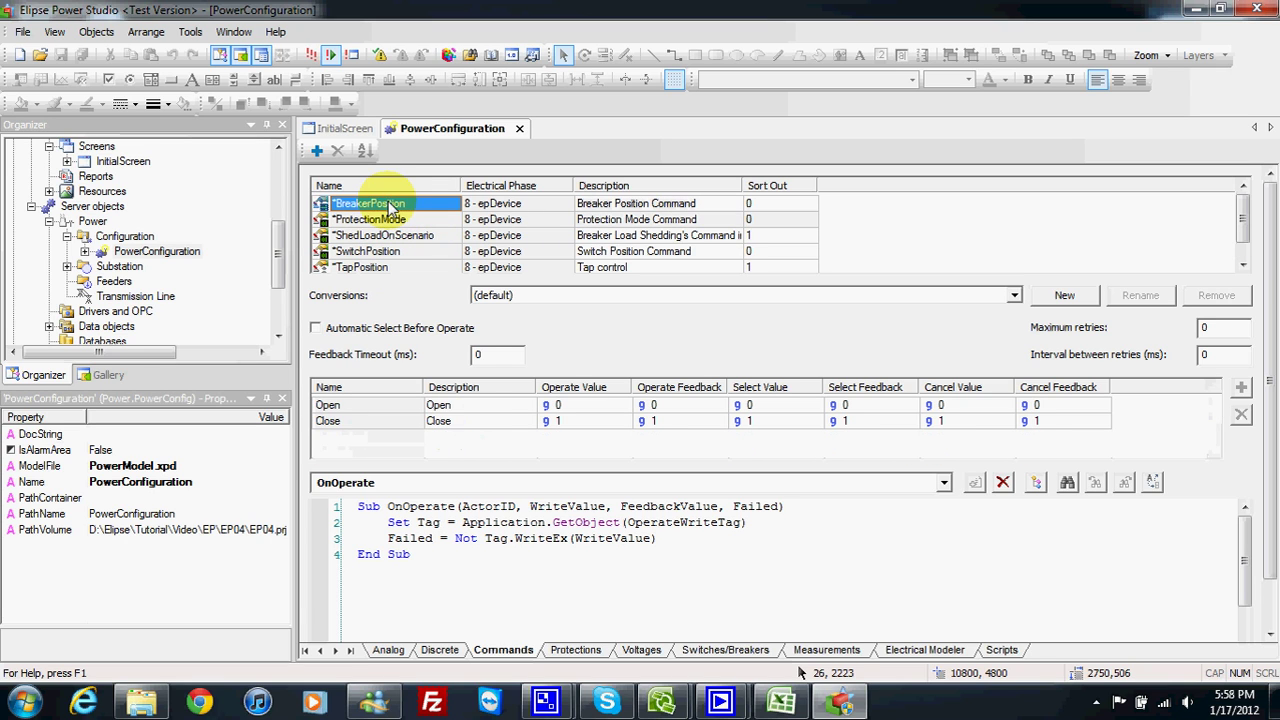
{"action": "left_click", "coordinate": [395, 220]}
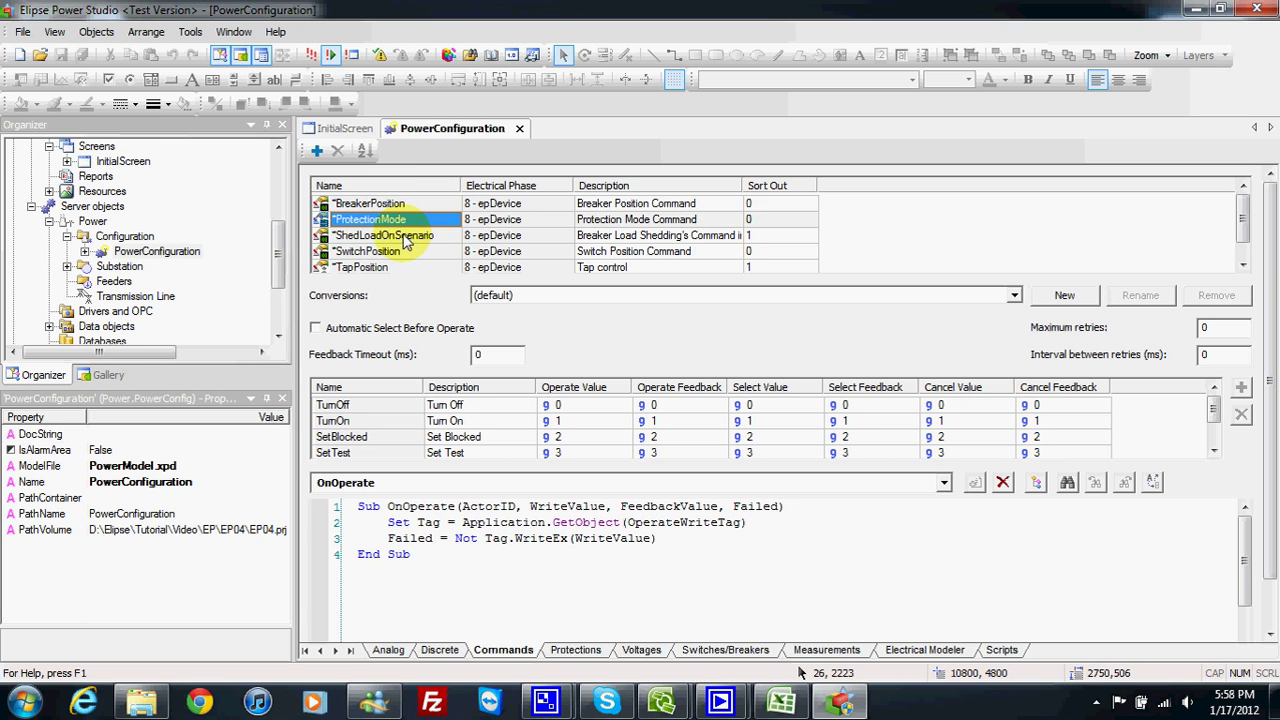
{"action": "left_click", "coordinate": [410, 236]}
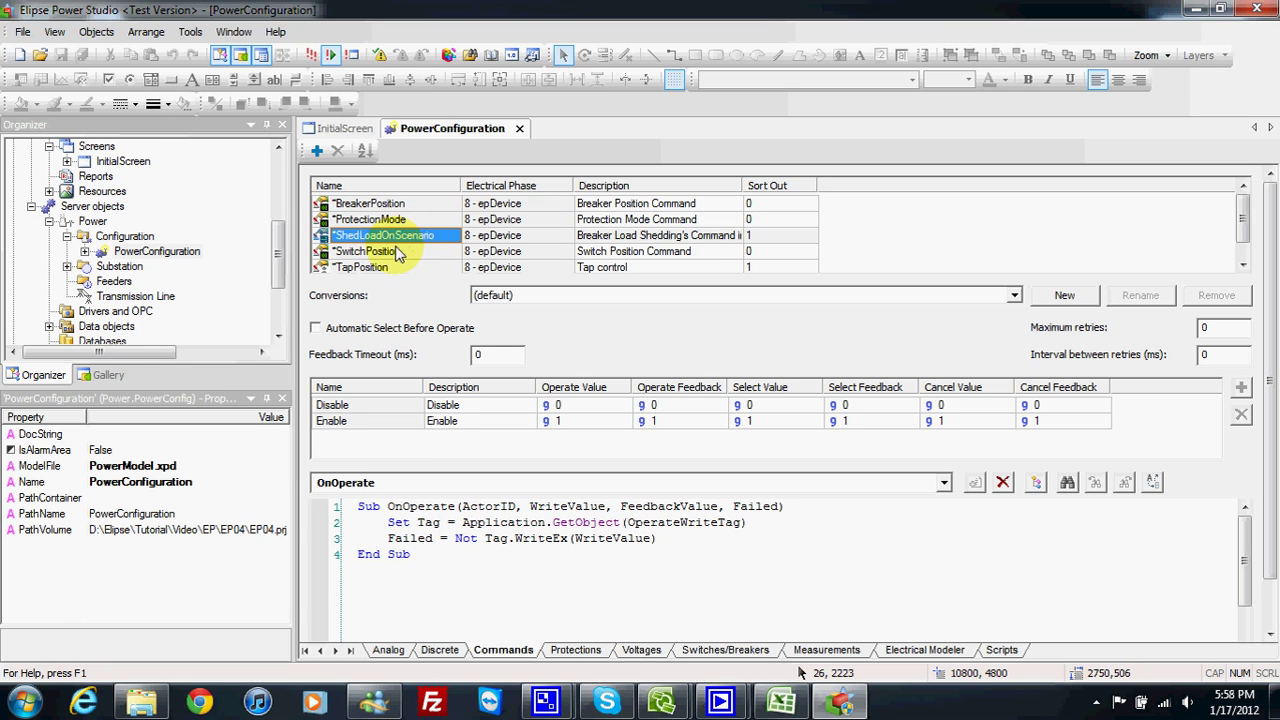
{"action": "left_click", "coordinate": [397, 251]}
{"action": "left_click", "coordinate": [388, 267]}
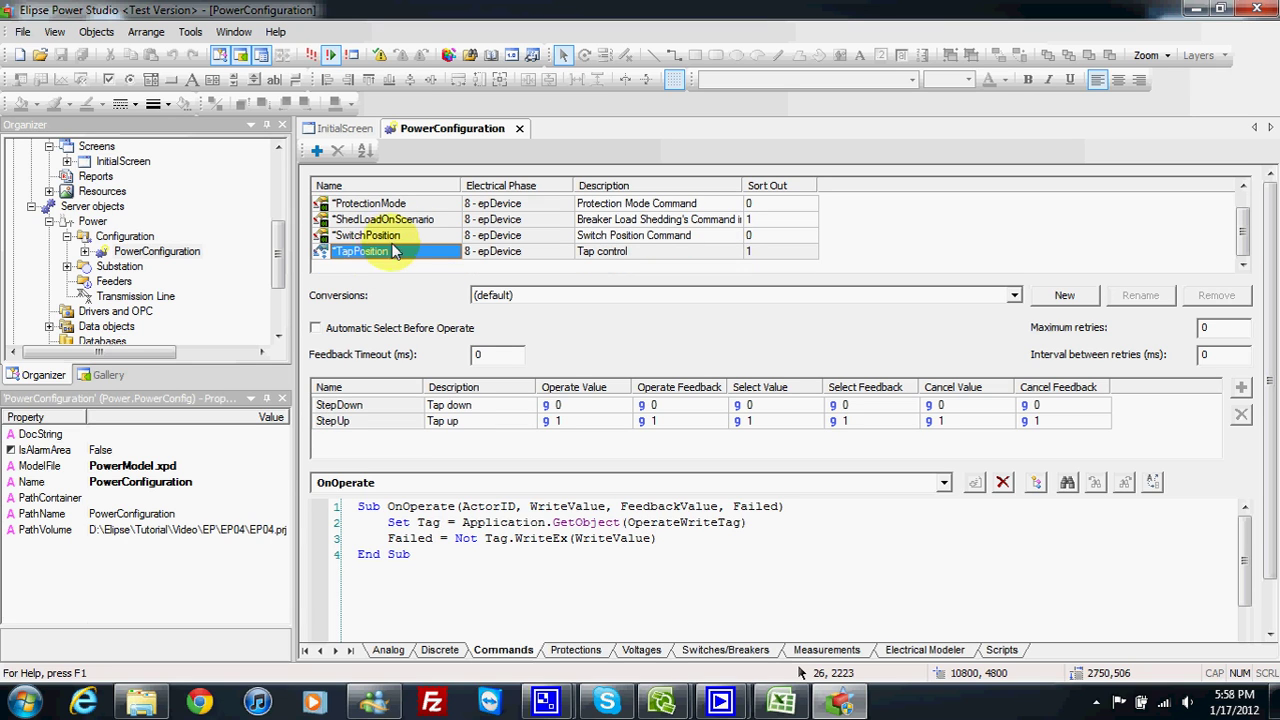
{"action": "scroll", "coordinate": [340, 235], "scroll_direction": "up", "scroll_amount": 1}
{"action": "left_click", "coordinate": [378, 205]}
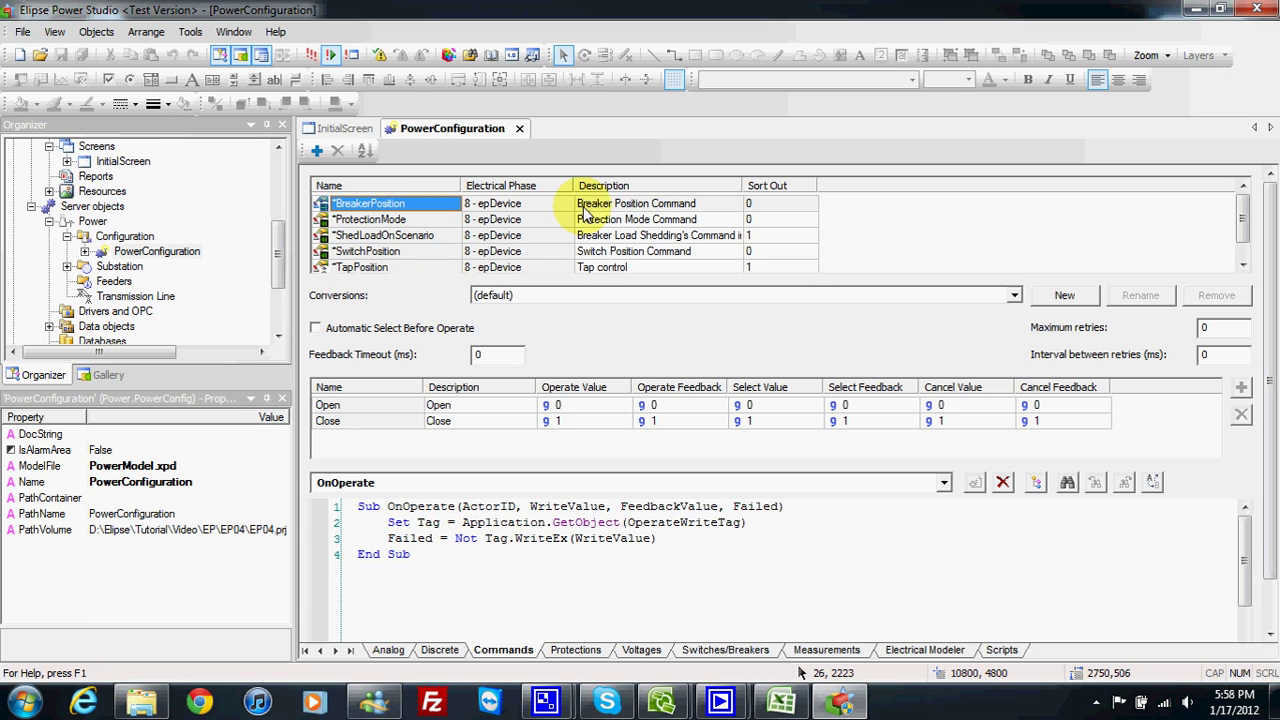
{"action": "left_click", "coordinate": [688, 203]}
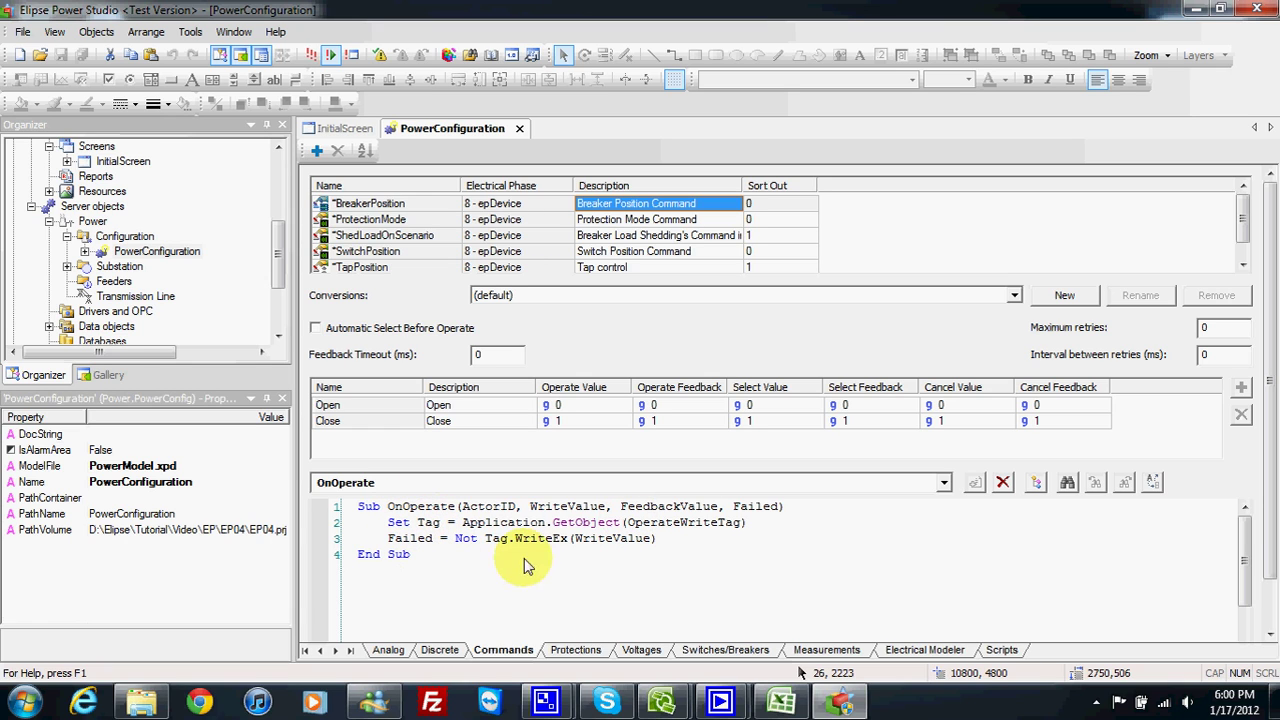
- Check the BreakerPosition command's OnSelect and OnOperateFinished events for scripts, ending on the OnOperate script
{"action": "left_click", "coordinate": [943, 487]}
{"action": "left_click", "coordinate": [923, 528]}
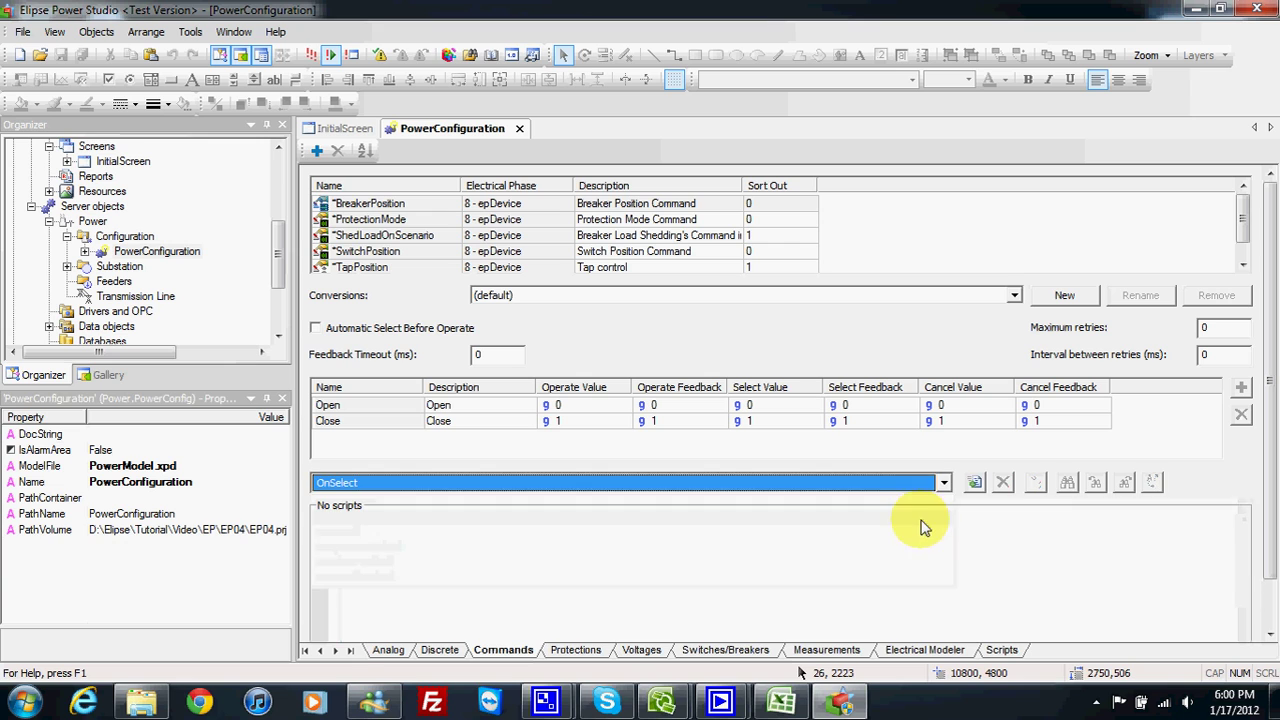
{"action": "left_click", "coordinate": [943, 484]}
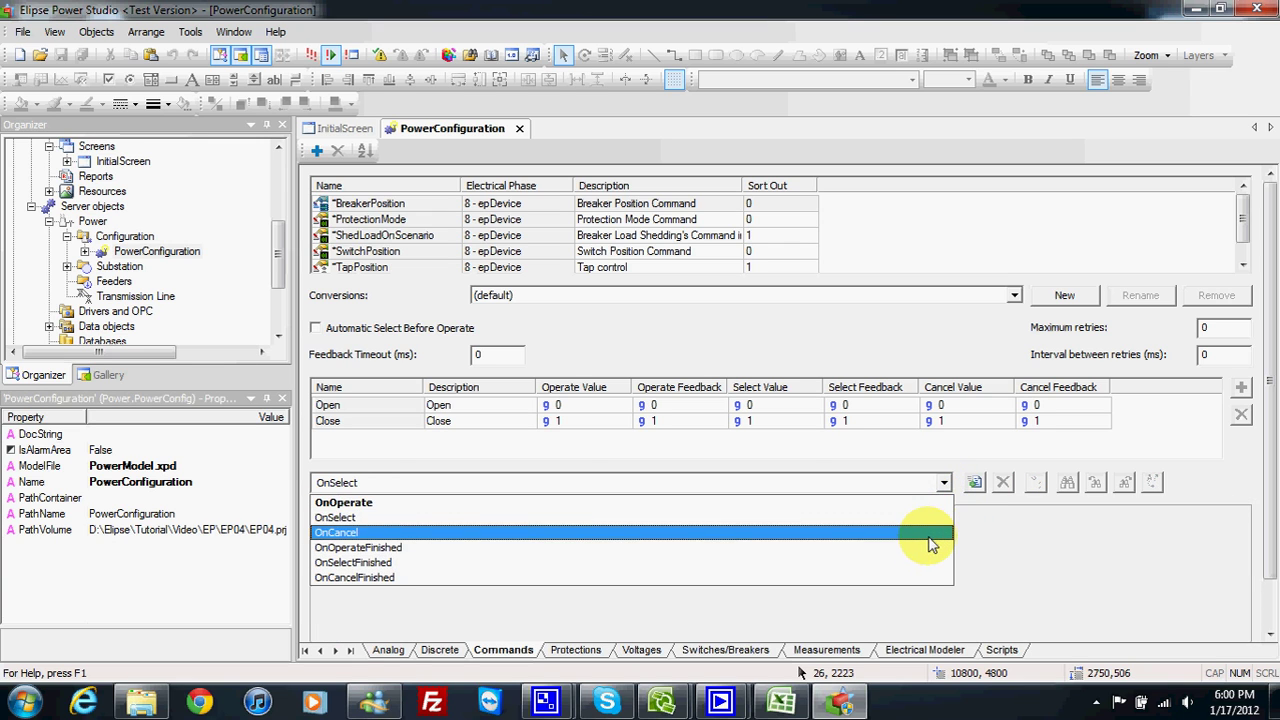
{"action": "left_click", "coordinate": [929, 548]}
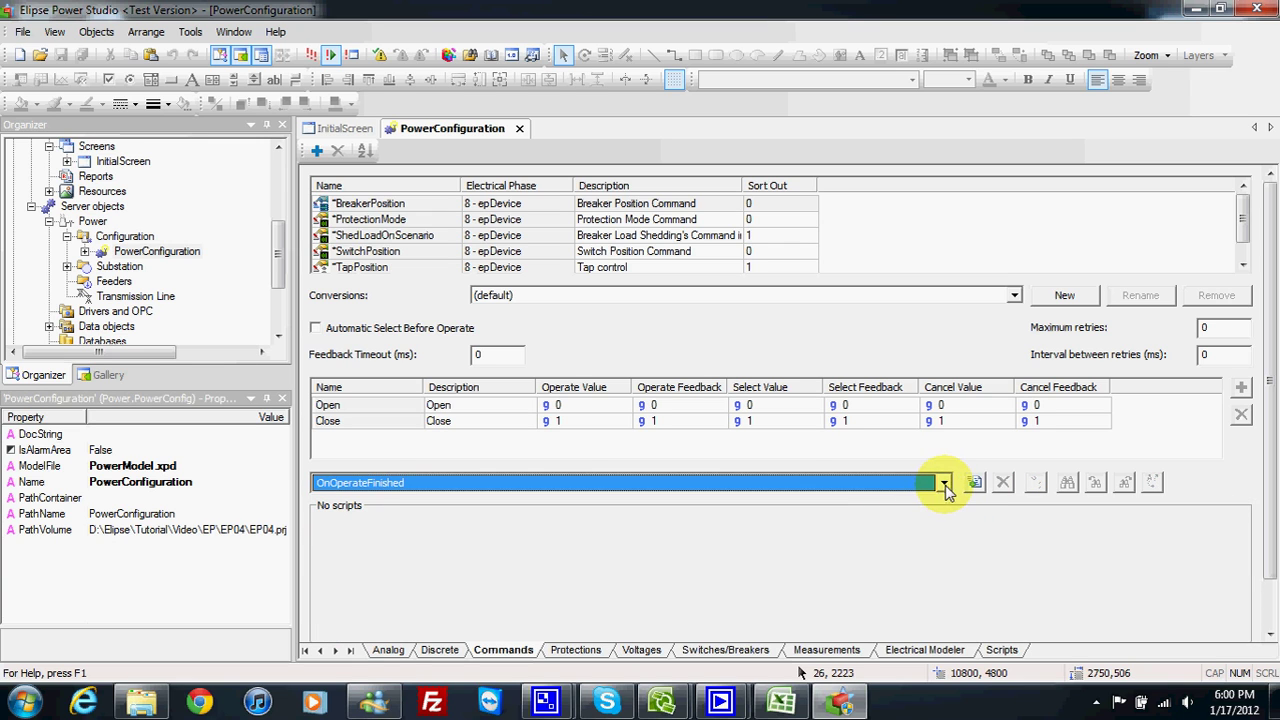
{"action": "left_click", "coordinate": [944, 485]}
{"action": "left_click", "coordinate": [936, 503]}
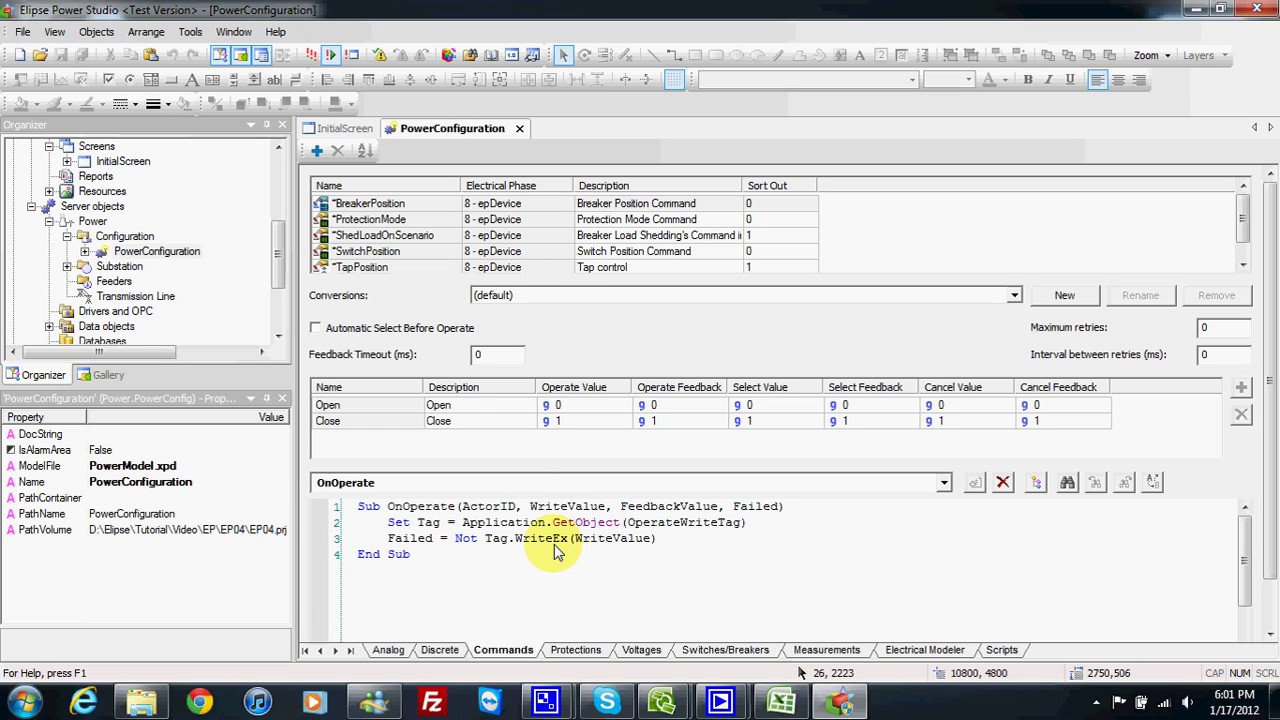
{"action": "scroll", "coordinate": [283, 285], "scroll_direction": "down", "scroll_amount": 1}
- Expand substation Sub1 down to Breaker1 and add a Commands folder to that breaker
{"action": "mouse_move", "coordinate": [283, 285]}
{"action": "left_mouse_down"}
{"action": "mouse_move", "coordinate": [281, 262]}
{"action": "mouse_move", "coordinate": [280, 292]}
{"action": "mouse_move", "coordinate": [280, 280]}
{"action": "left_mouse_up"}
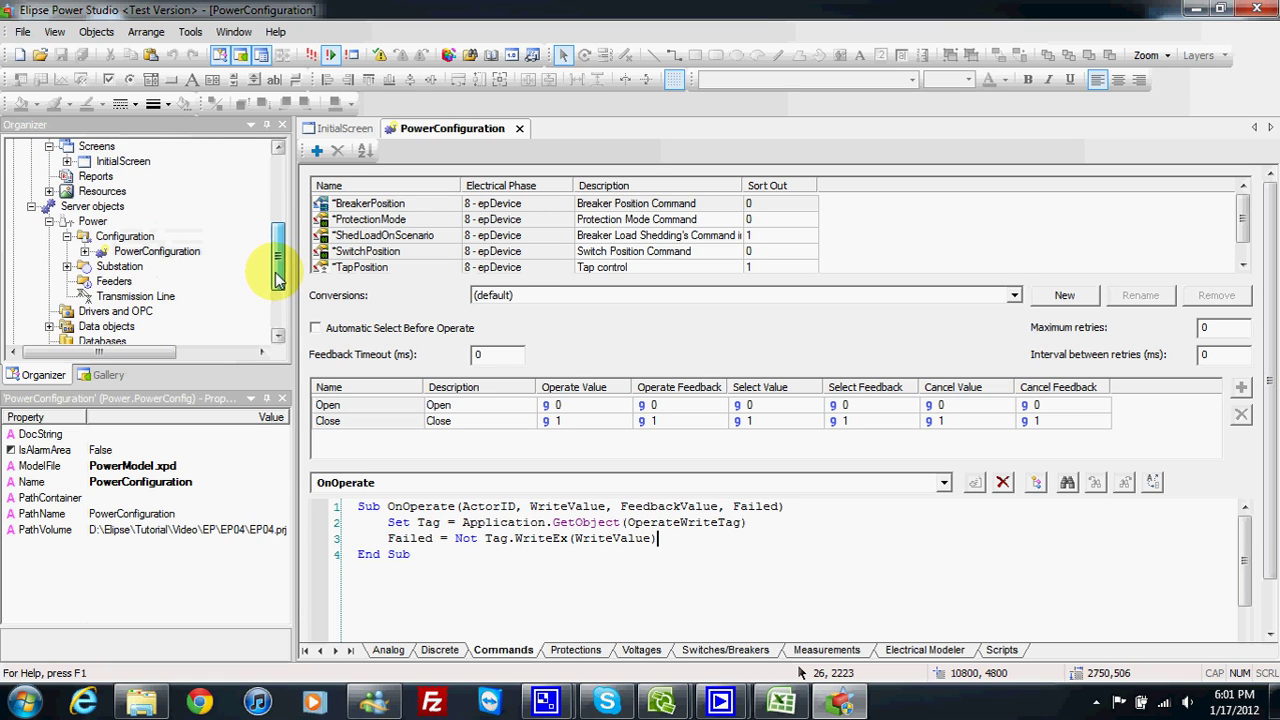
{"action": "left_click", "coordinate": [67, 267]}
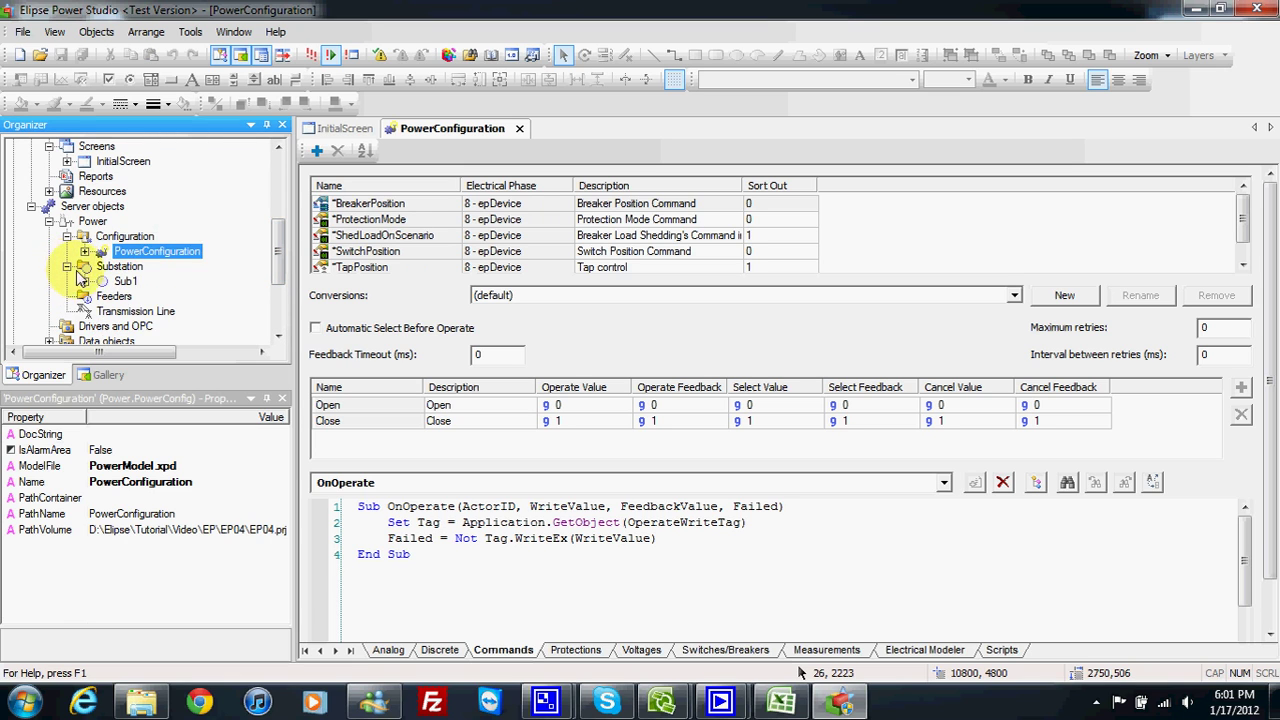
{"action": "left_click", "coordinate": [85, 281]}
{"action": "left_click", "coordinate": [118, 252]}
{"action": "left_click", "coordinate": [104, 252]}
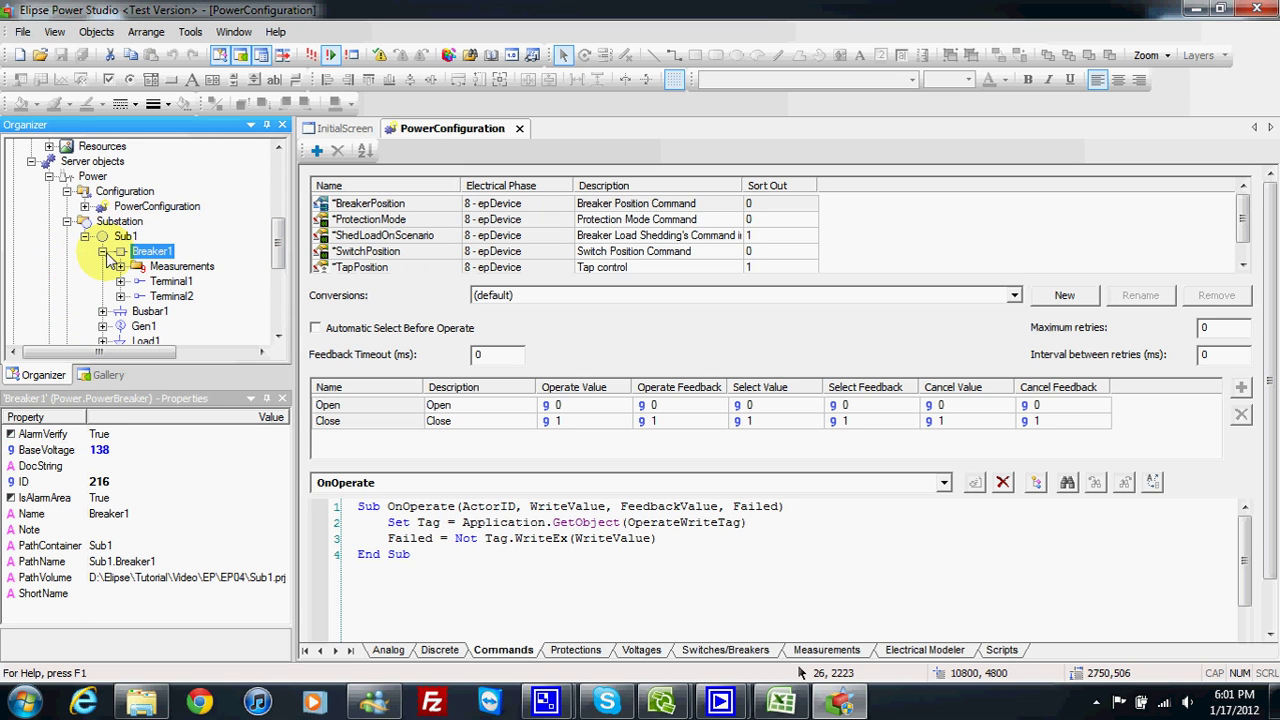
{"action": "left_click", "coordinate": [178, 266]}
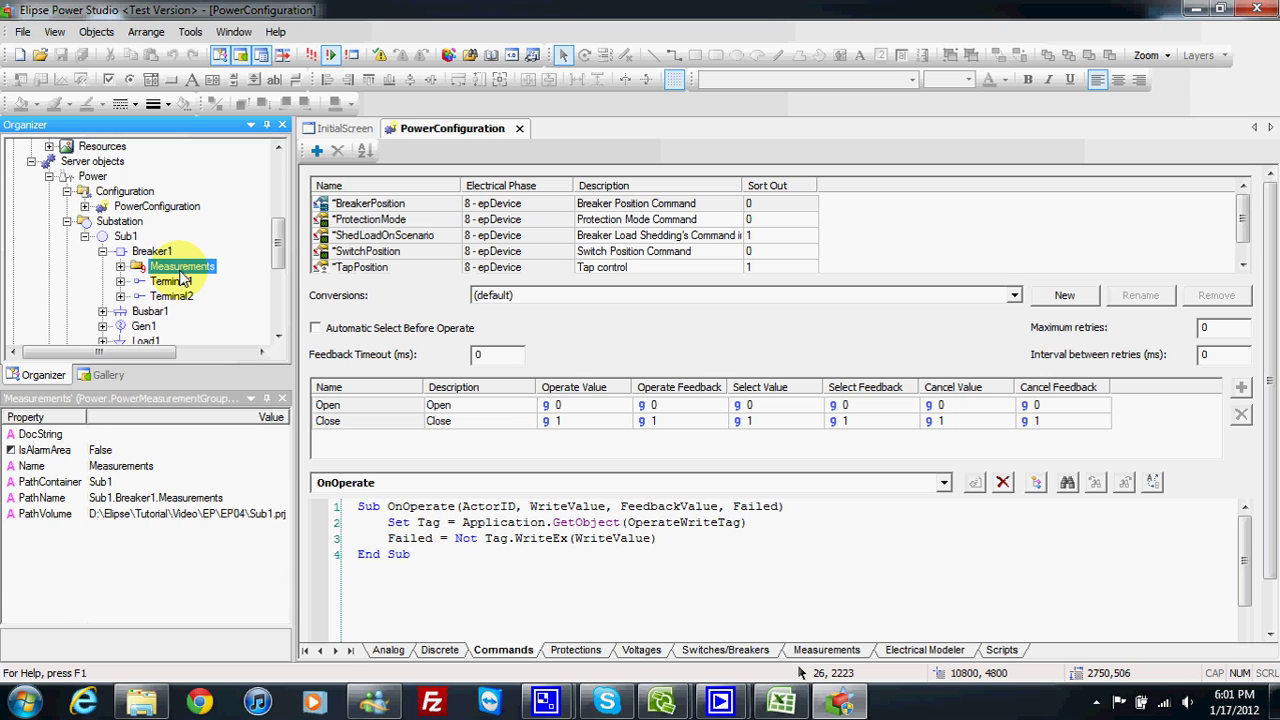
{"action": "left_click", "coordinate": [152, 253]}
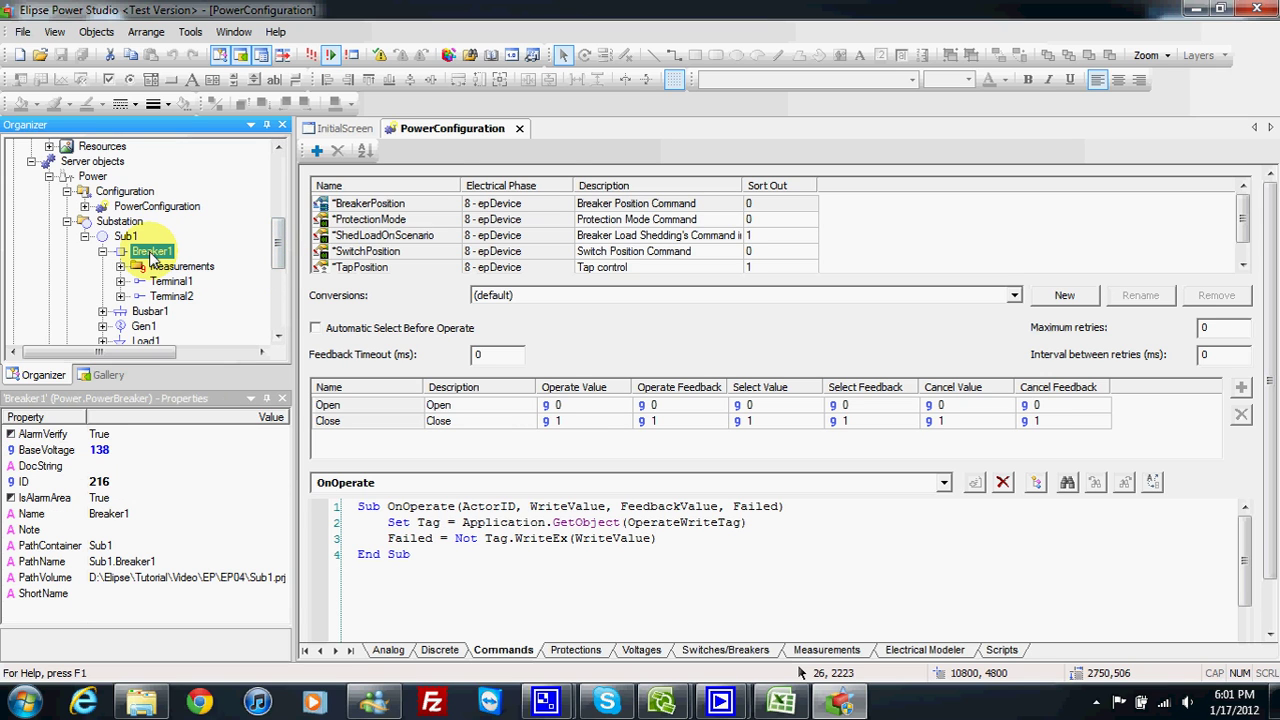
{"action": "right_click", "coordinate": [152, 256]}
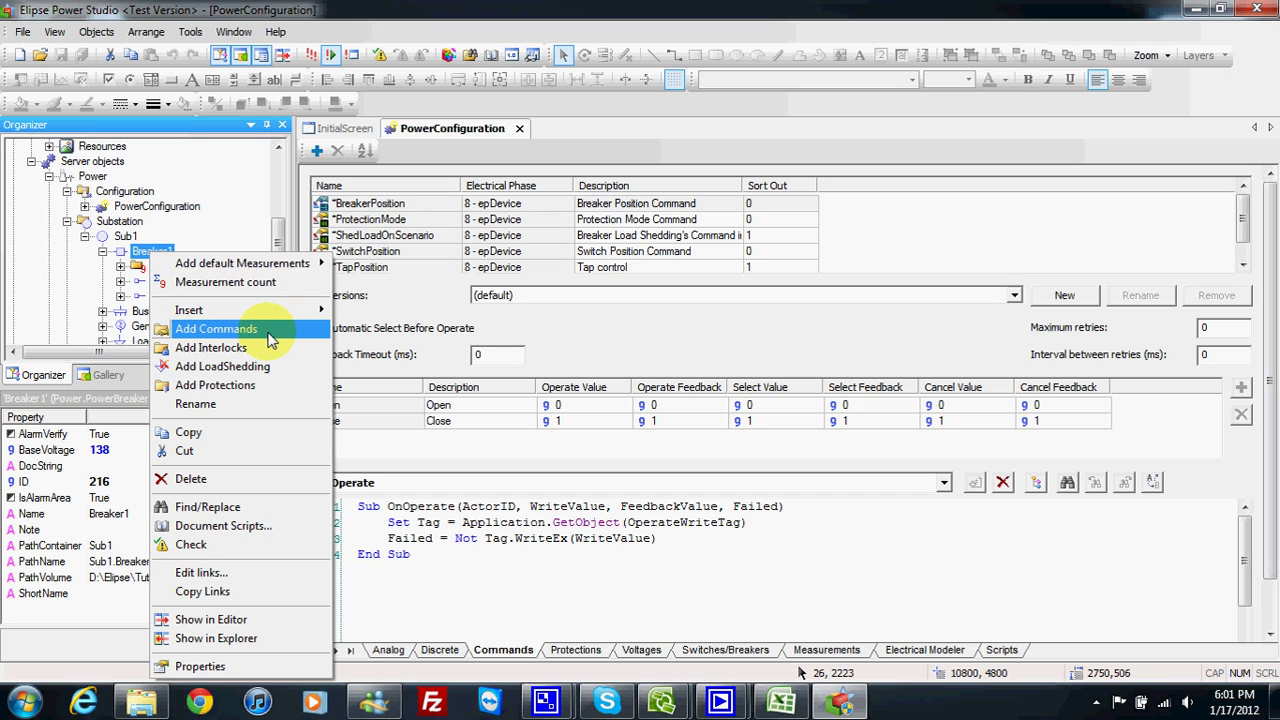
{"action": "left_click", "coordinate": [186, 333]}
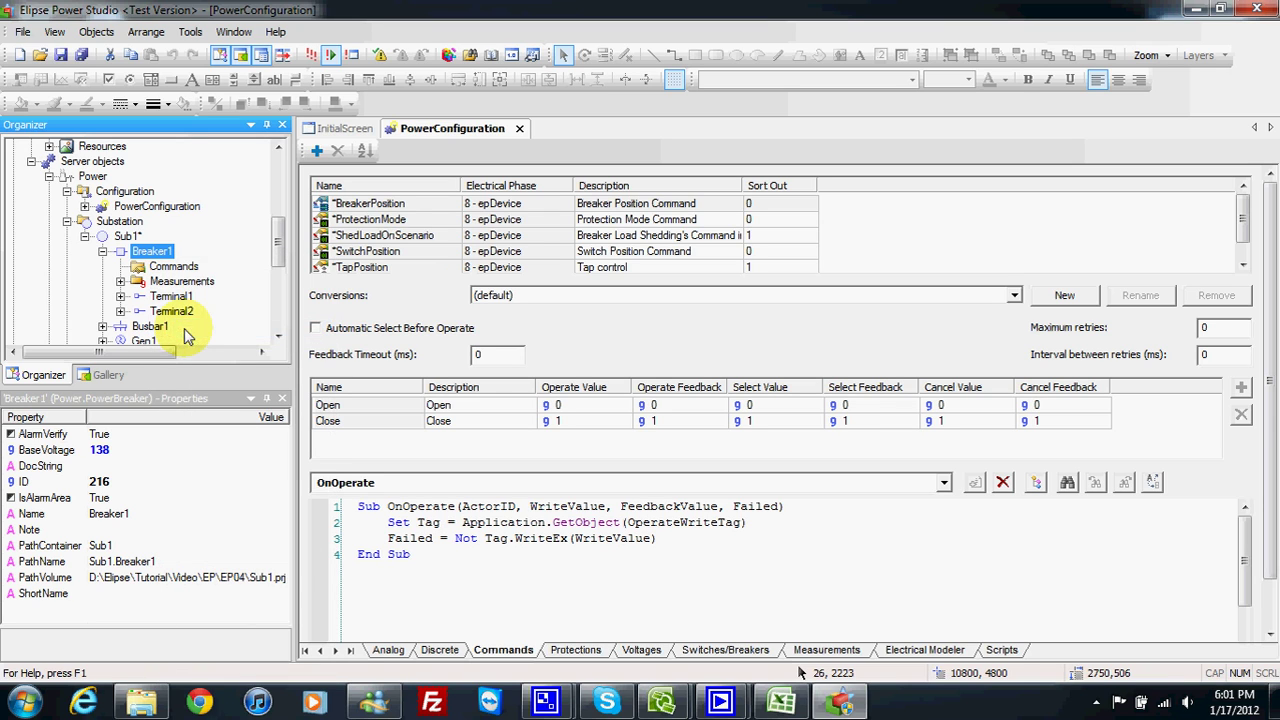
- Insert a discrete command in Breaker1's Commands folder and name it BreakerPosition
{"action": "right_click", "coordinate": [160, 268]}
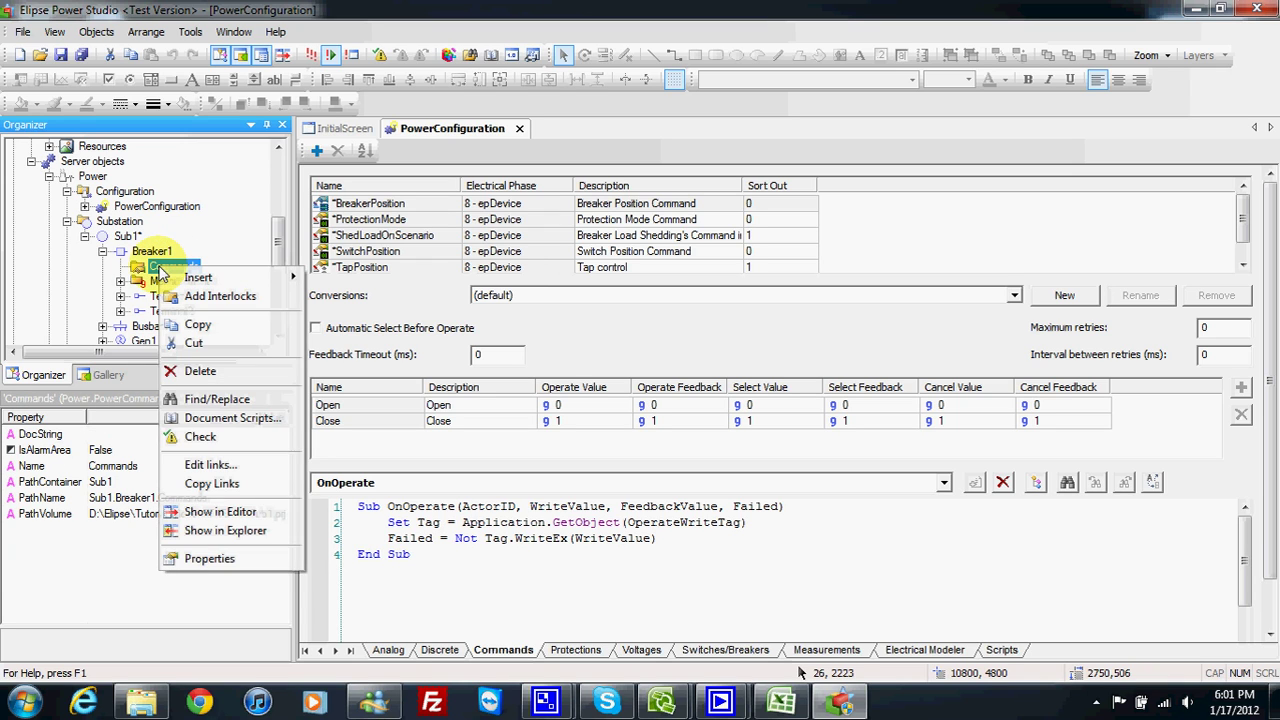
{"action": "mouse_move", "coordinate": [195, 283]}
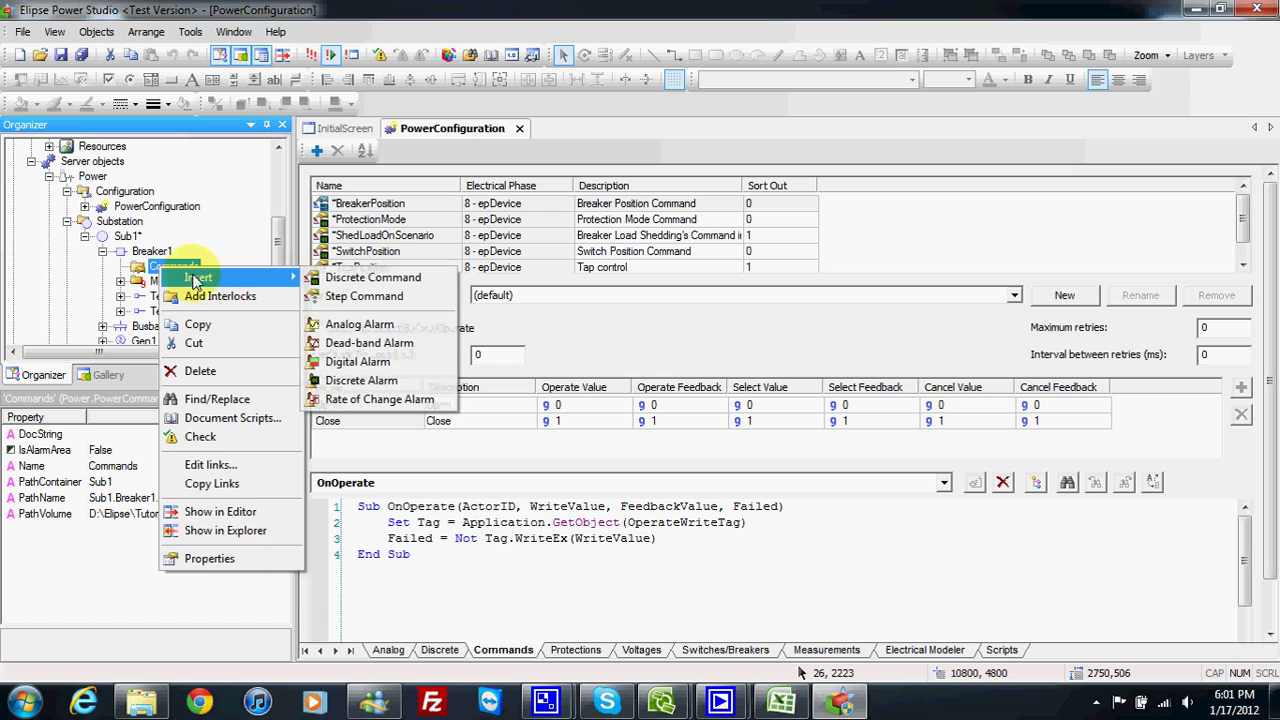
{"action": "left_click", "coordinate": [348, 283]}
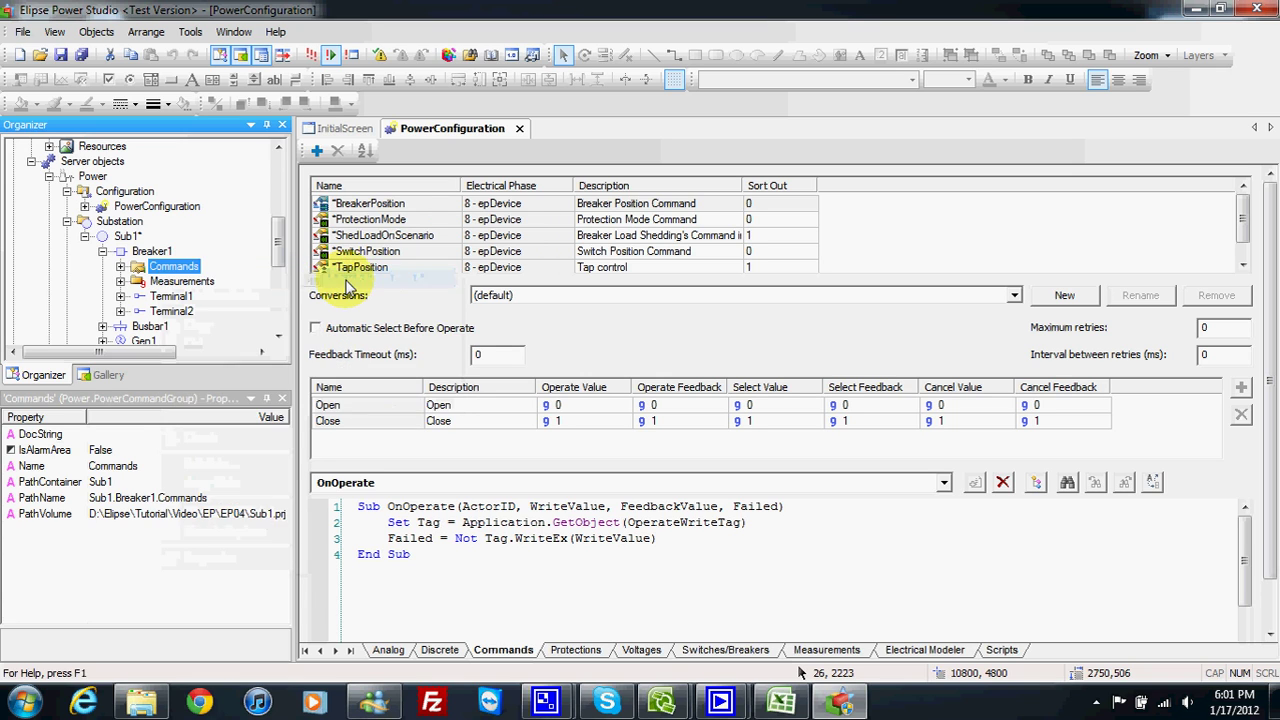
{"action": "left_click", "coordinate": [120, 266]}
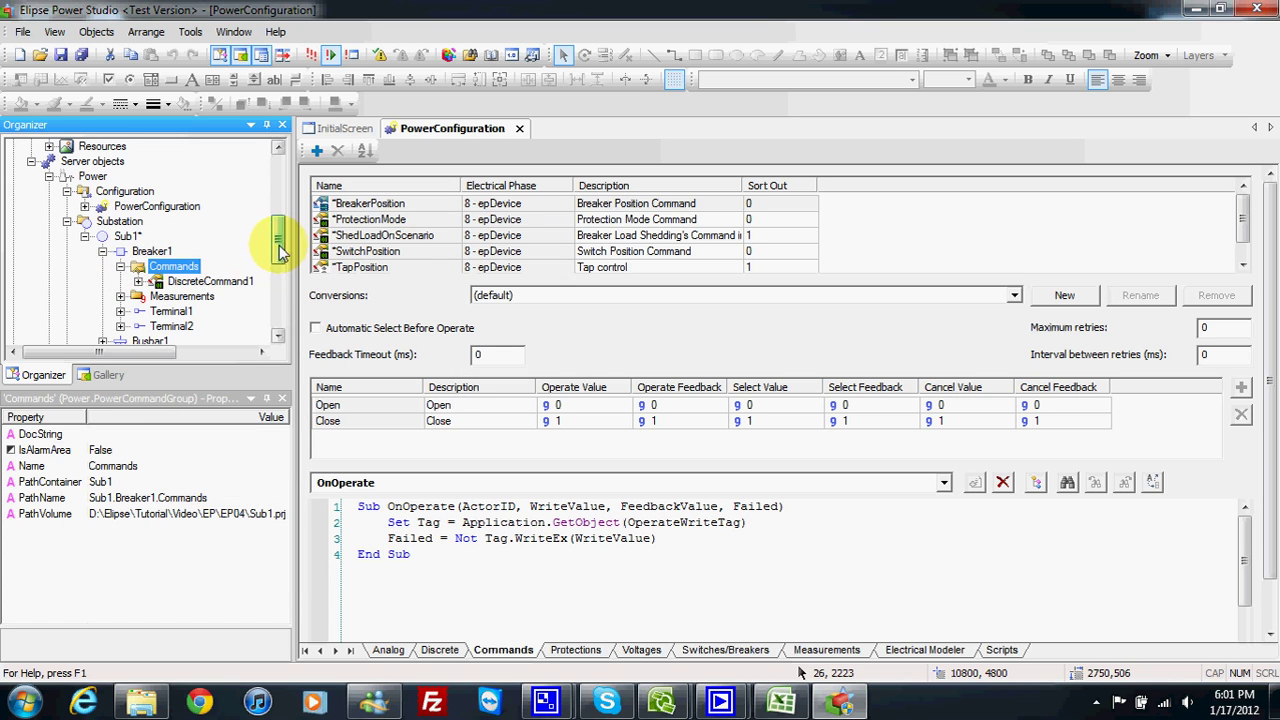
{"action": "scroll", "coordinate": [280, 250], "scroll_direction": "down", "scroll_amount": 2}
{"action": "left_click", "coordinate": [215, 192]}
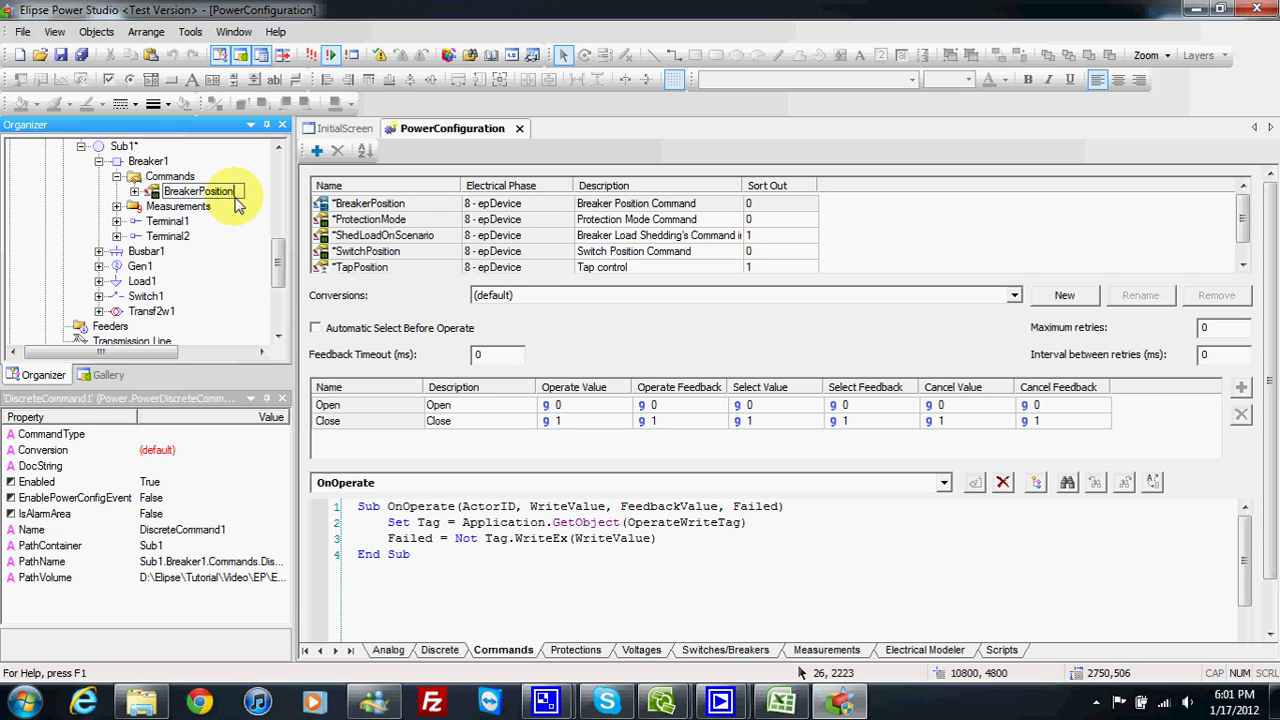
{"action": "key", "text": "Return"}
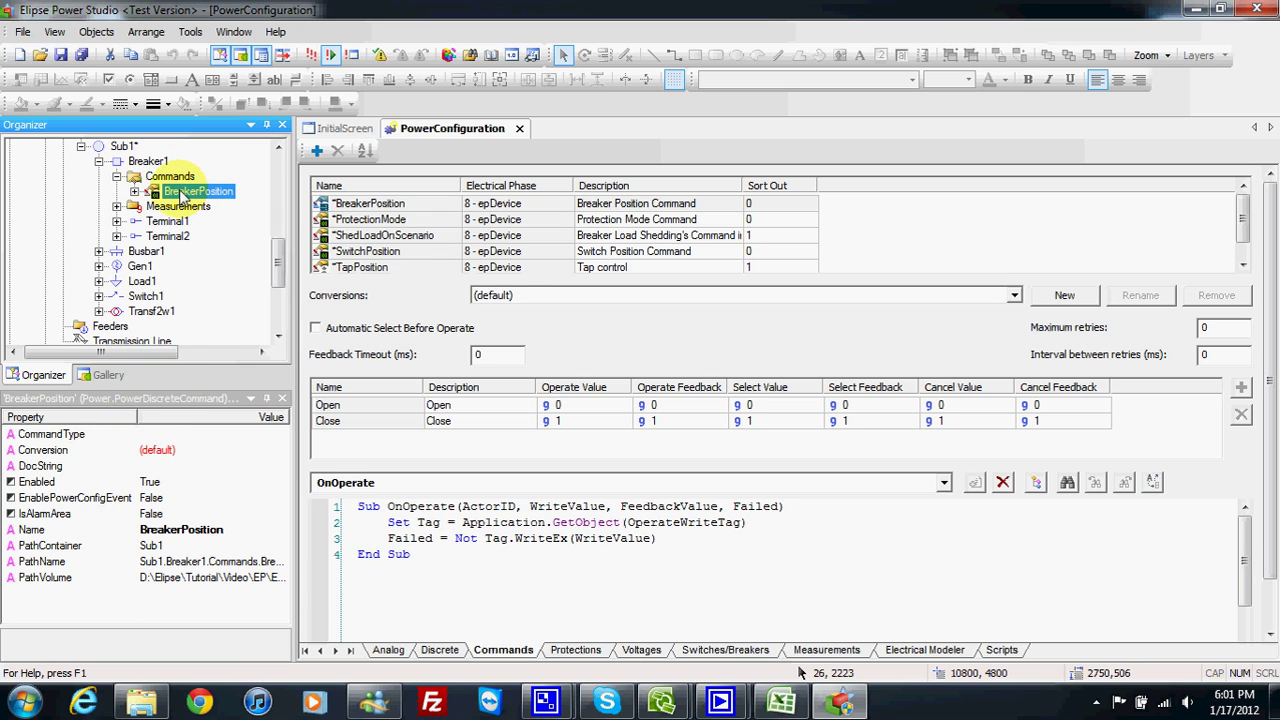
- Set the new discrete command's CommandType to *BreakerPosition, keep its default conversion, and save the project
{"action": "left_click", "coordinate": [152, 436]}
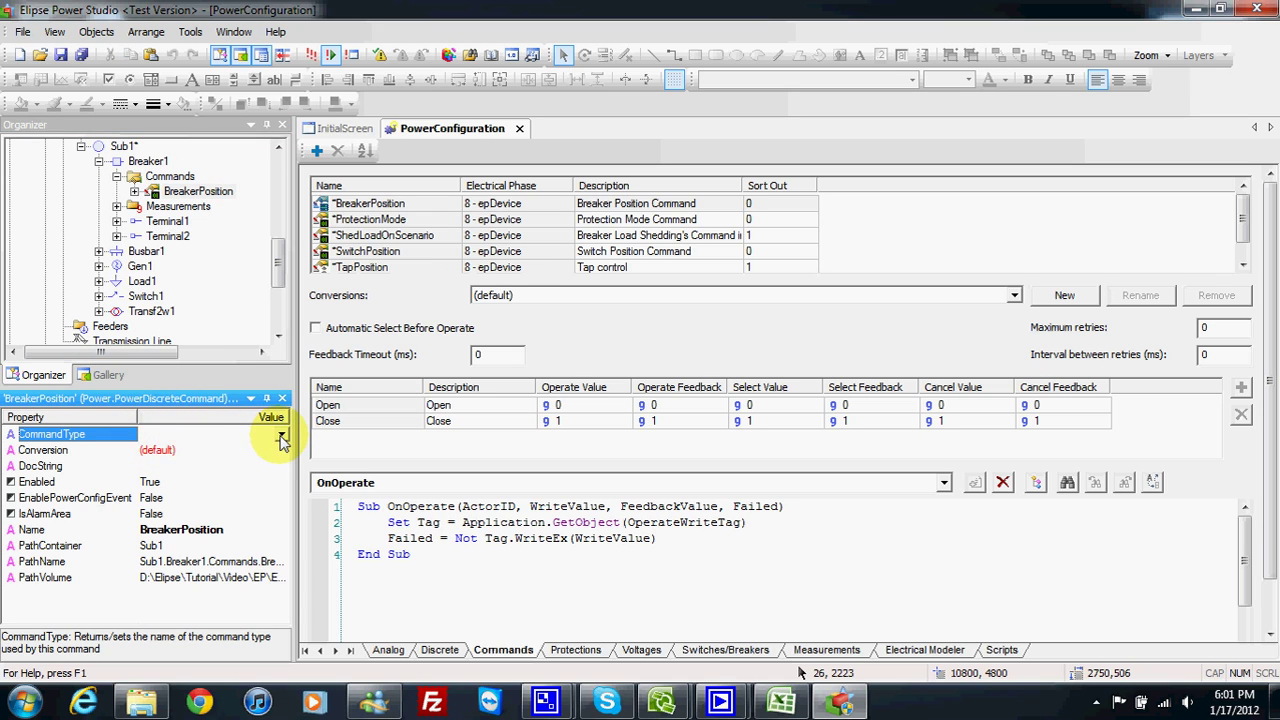
{"action": "left_click", "coordinate": [282, 433]}
{"action": "left_click", "coordinate": [254, 451]}
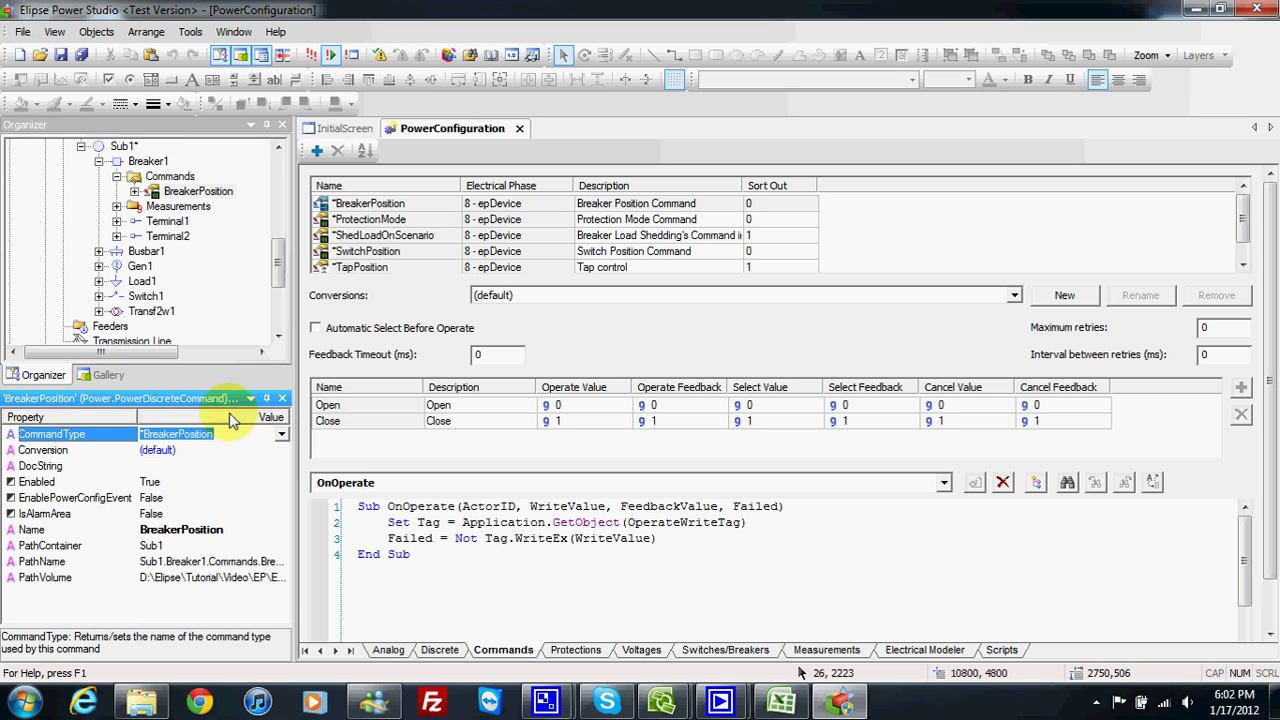
{"action": "left_click", "coordinate": [176, 452]}
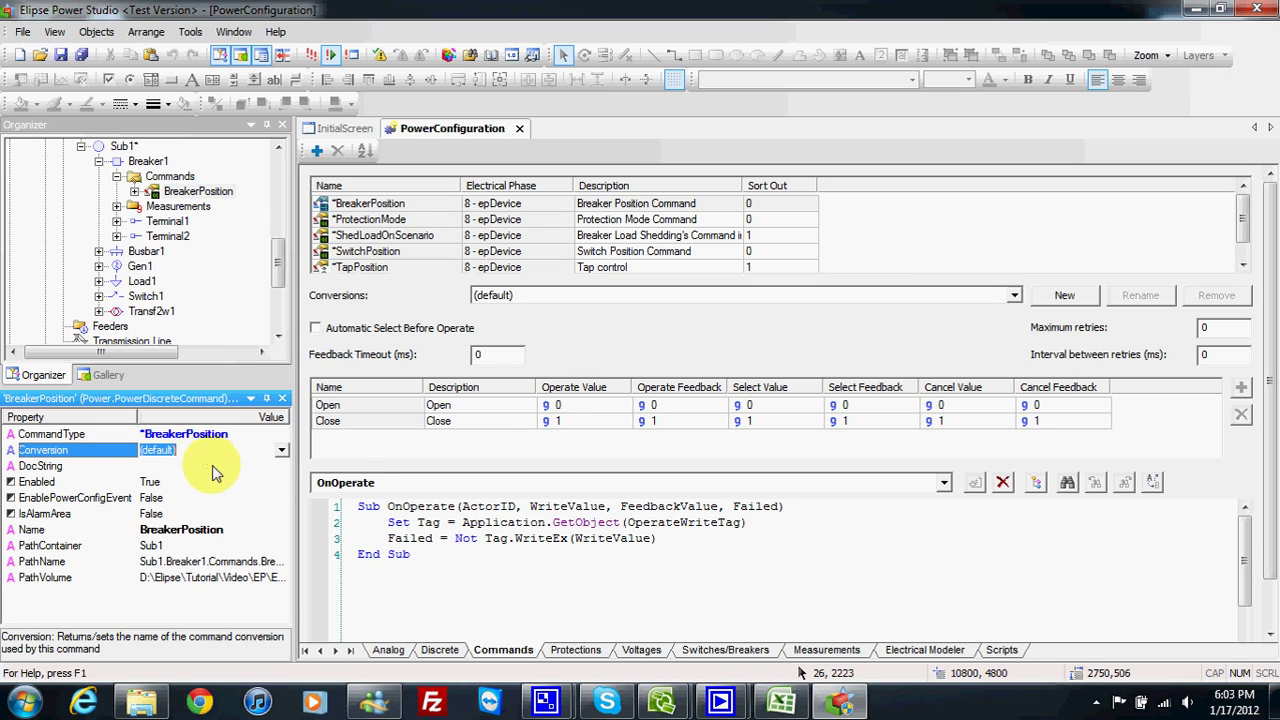
{"action": "left_click", "coordinate": [81, 56]}
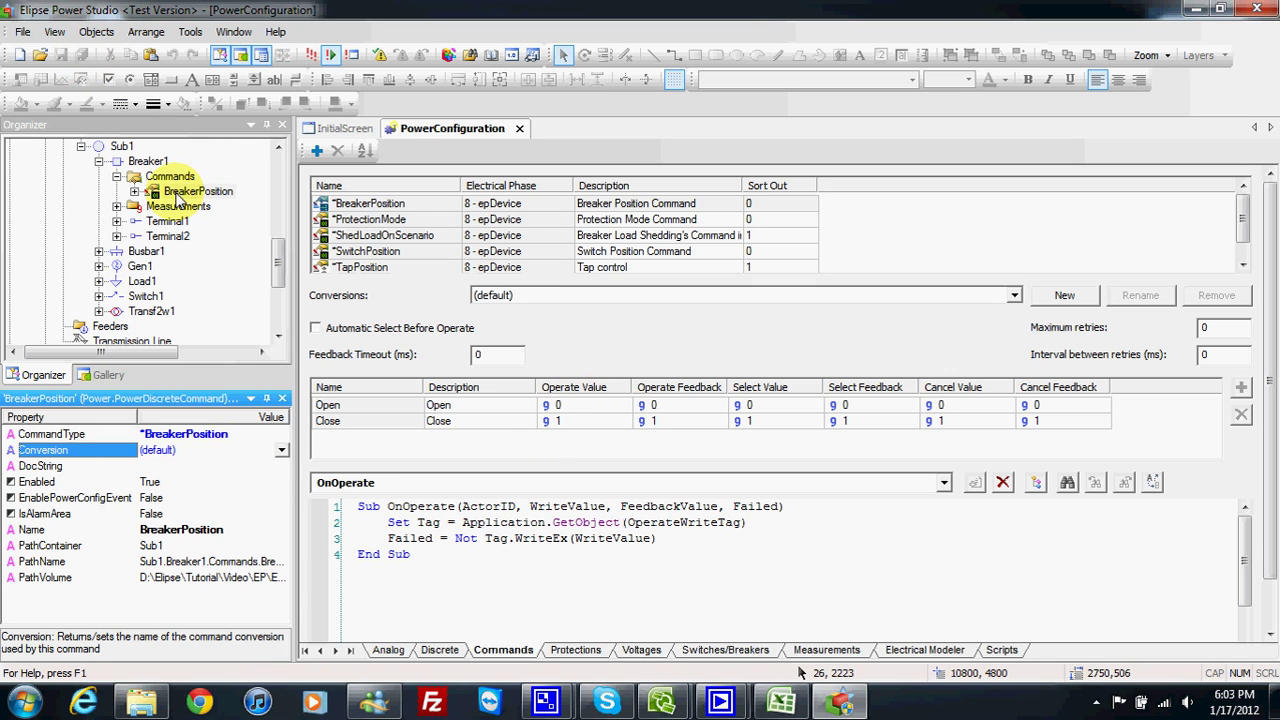
- Expand Breaker1's BreakerPosition command and insert a second command unit under it
{"action": "left_click", "coordinate": [178, 193]}
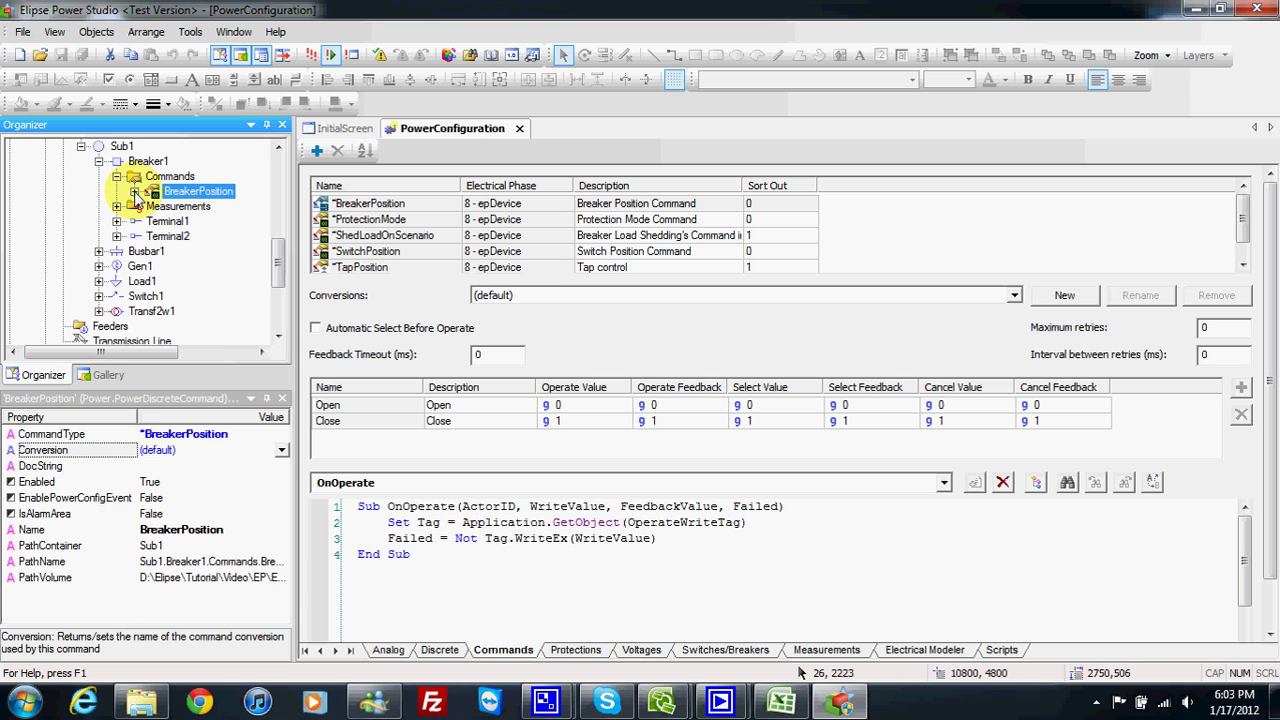
{"action": "left_click", "coordinate": [134, 191]}
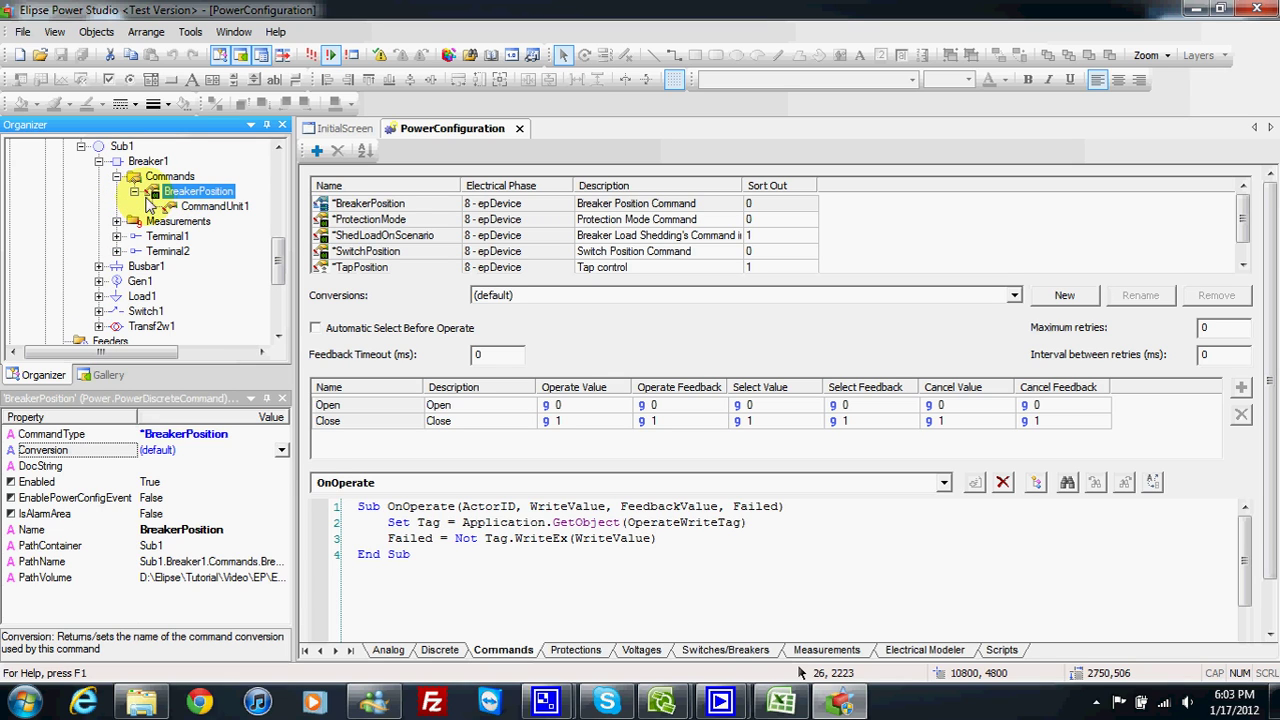
{"action": "left_click", "coordinate": [215, 206]}
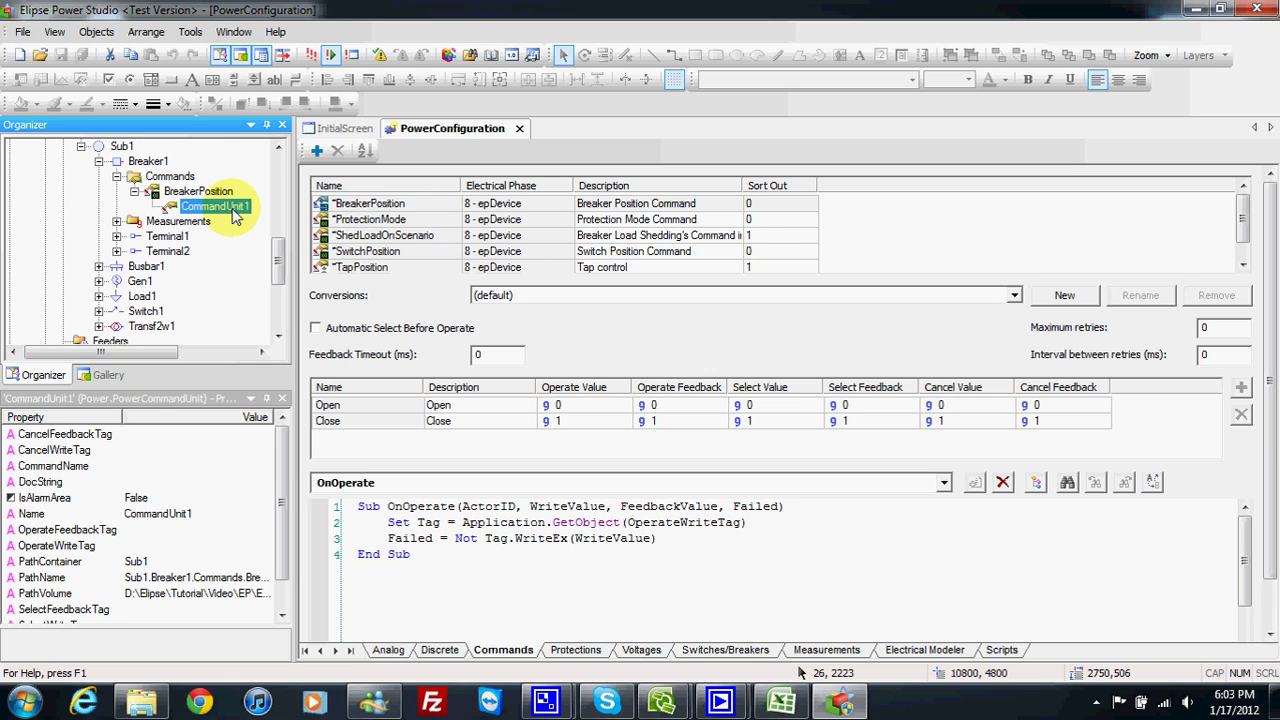
{"action": "right_click", "coordinate": [200, 191]}
{"action": "mouse_move", "coordinate": [340, 202]}
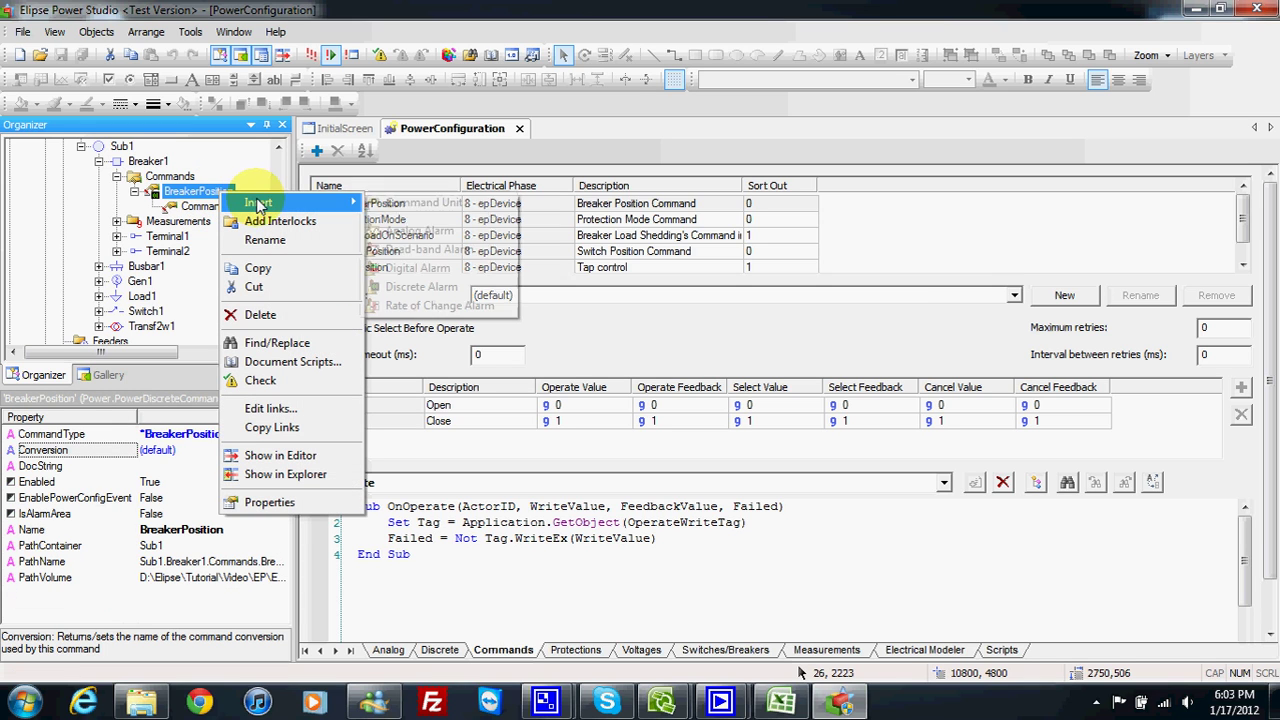
{"action": "left_click", "coordinate": [195, 200]}
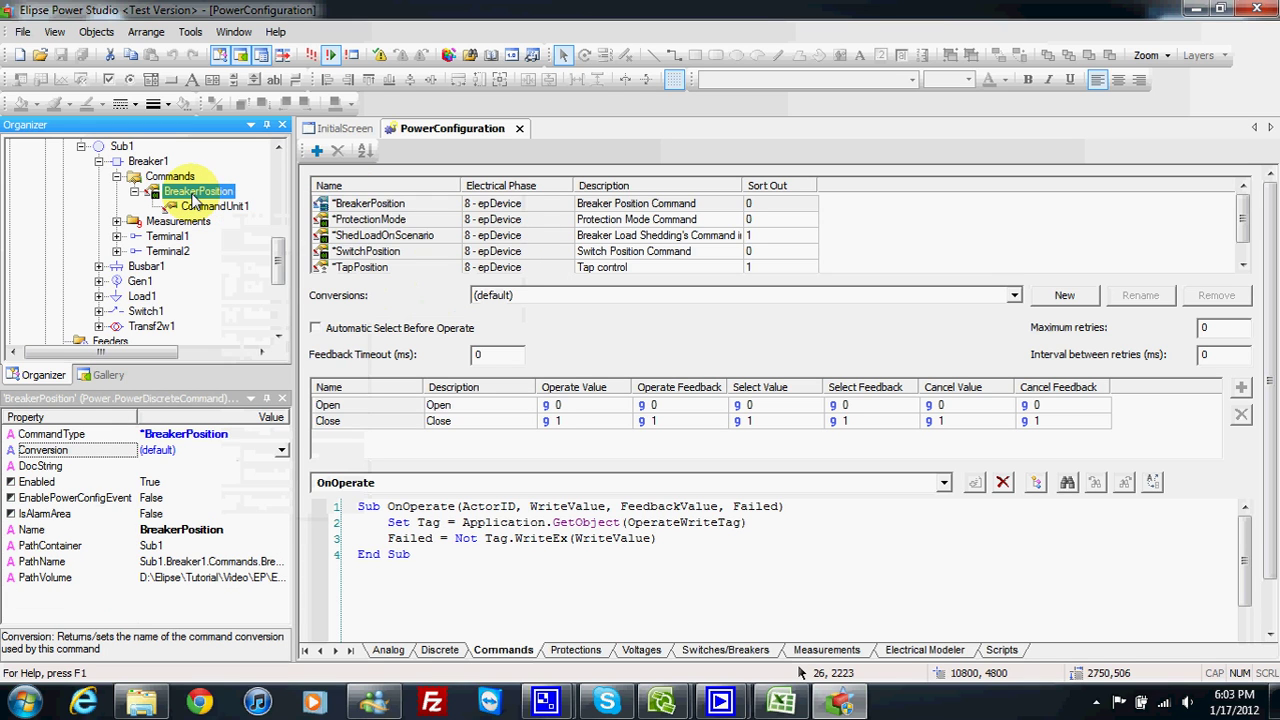
{"action": "right_click", "coordinate": [195, 195]}
{"action": "key", "text": "Escape"}
{"action": "right_click", "coordinate": [195, 193]}
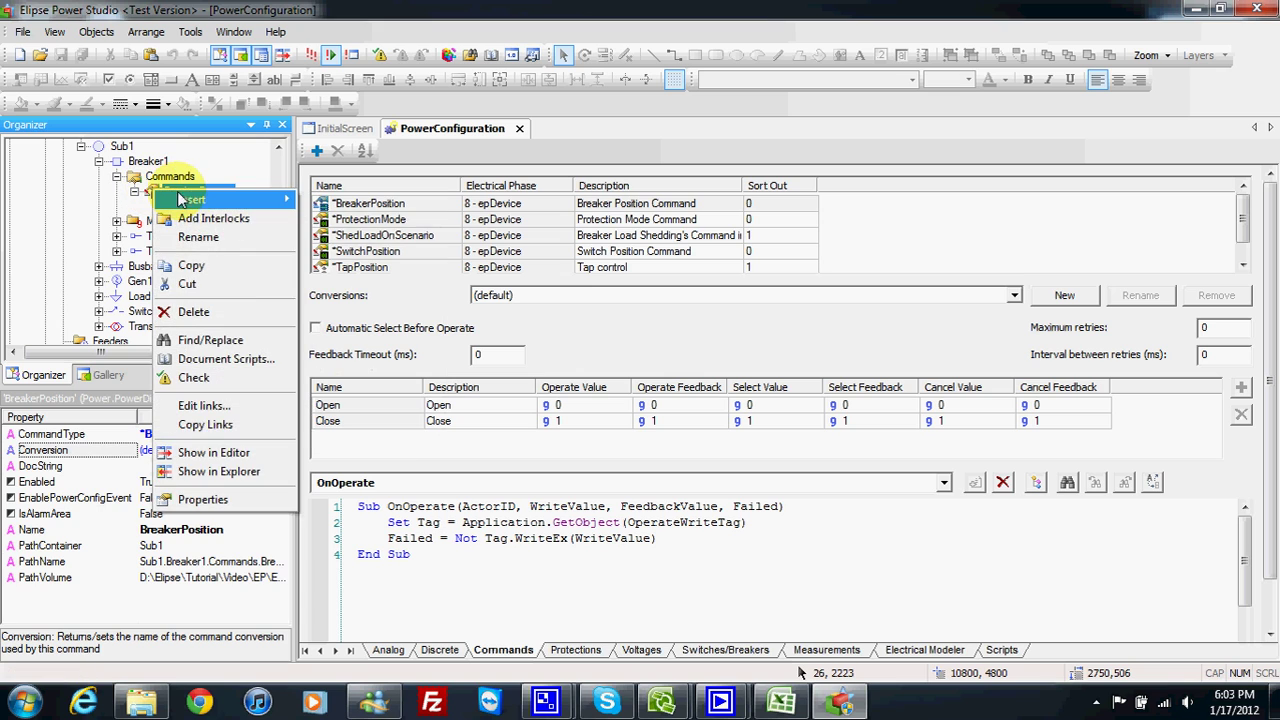
{"action": "mouse_move", "coordinate": [205, 200]}
{"action": "left_click", "coordinate": [355, 200]}
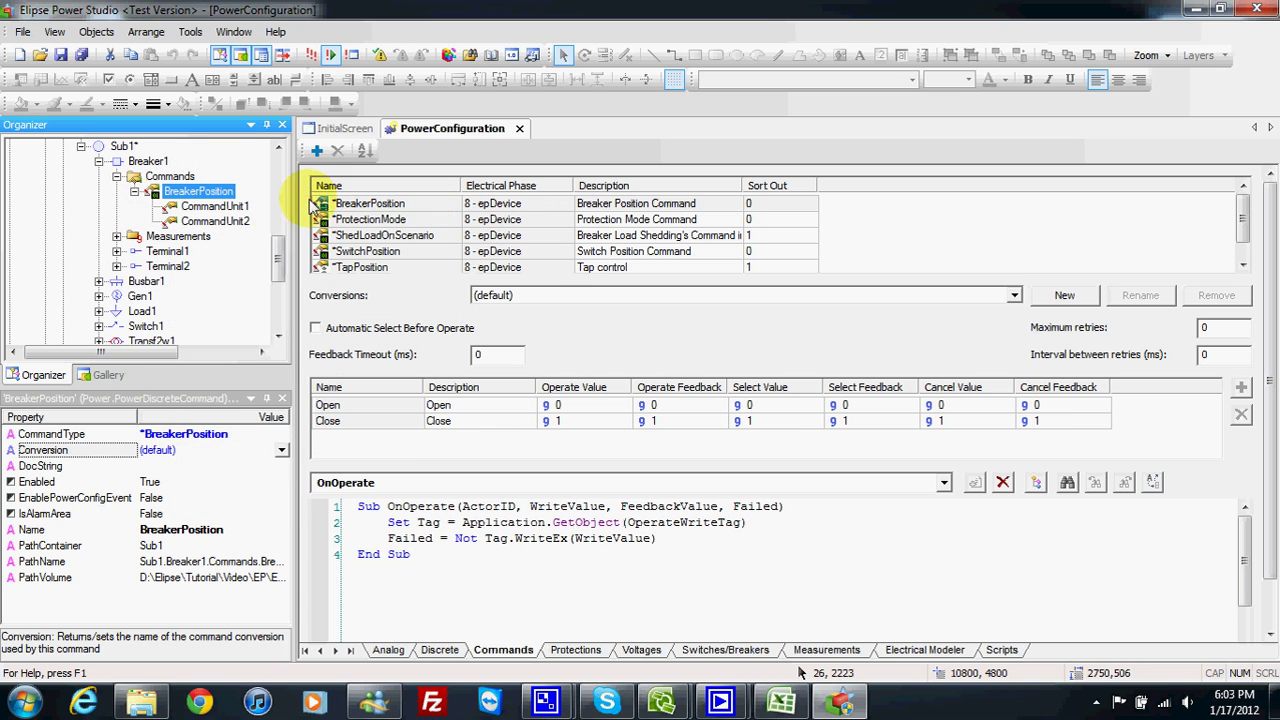
- Rename BreakerPosition's first command unit as Open and the second one as Close
{"action": "left_click", "coordinate": [231, 207]}
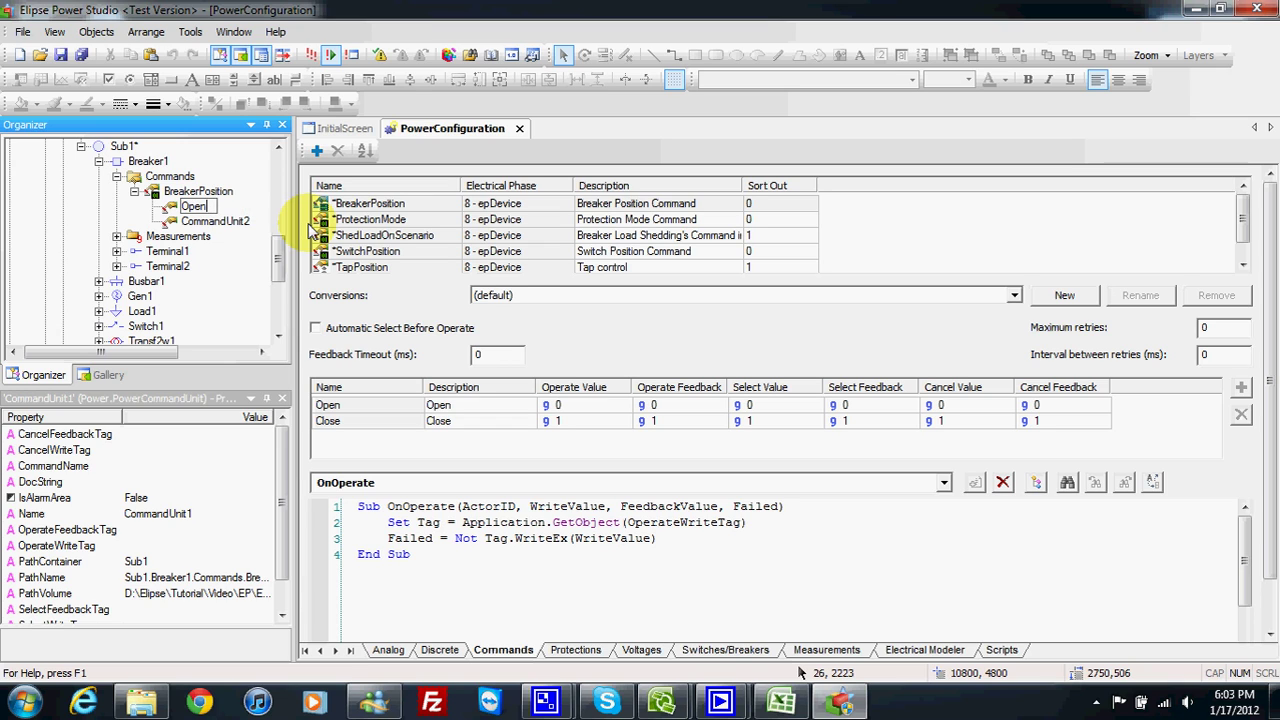
{"action": "type", "text": "Open"}
{"action": "left_click", "coordinate": [248, 221]}
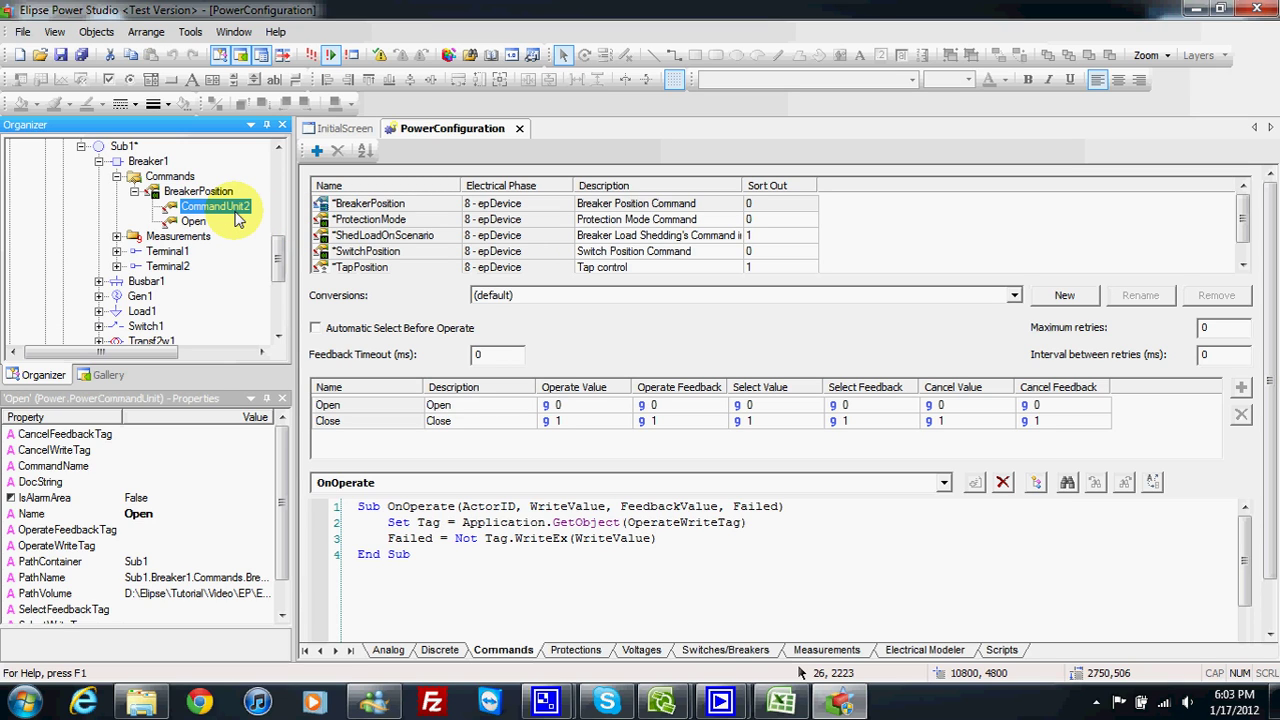
{"action": "type", "text": "Clos"}
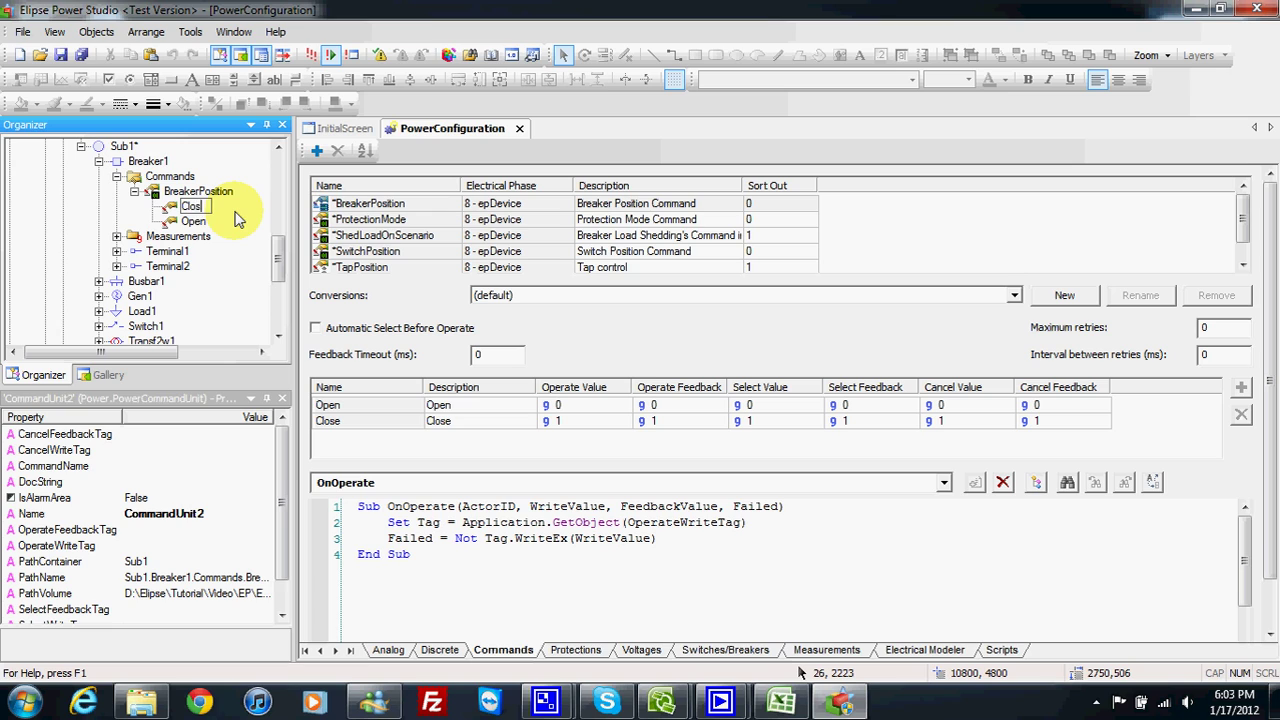
{"action": "type", "text": "e"}
{"action": "key", "text": "Return"}
- Set the CommandName property of BreakerPosition's Close unit to Close and that of its Open unit to Open
{"action": "left_click", "coordinate": [201, 224]}
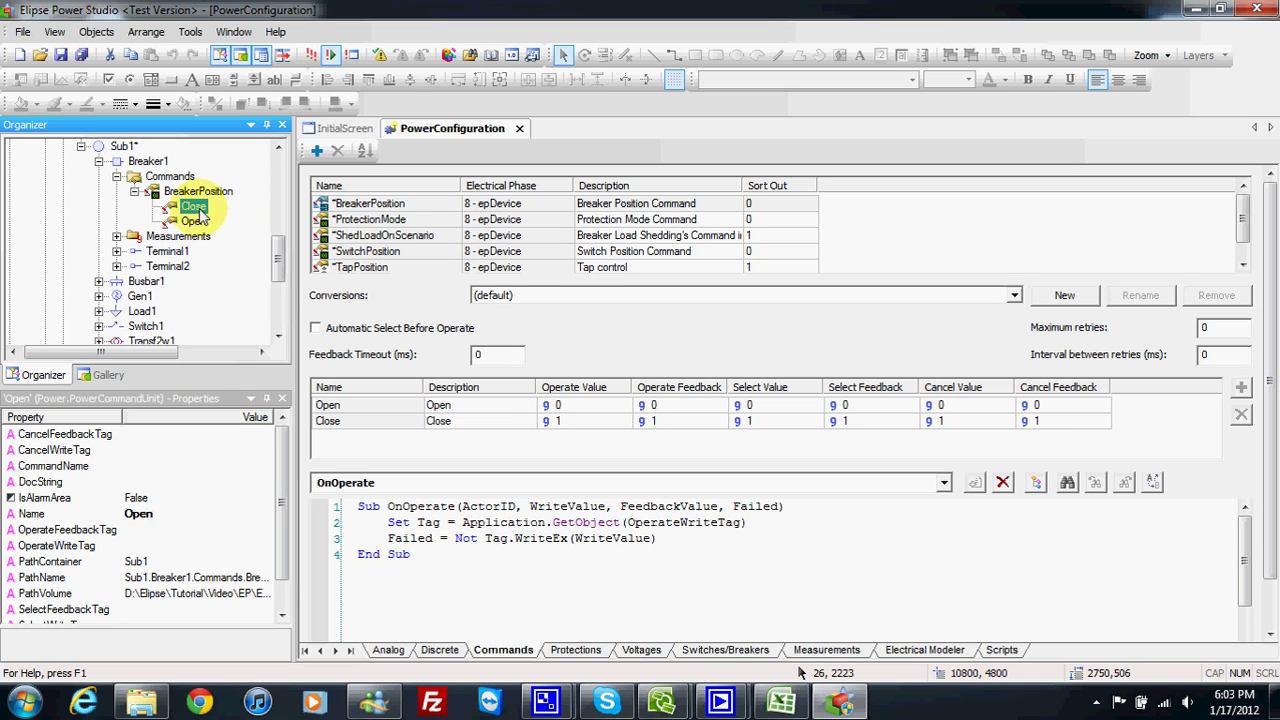
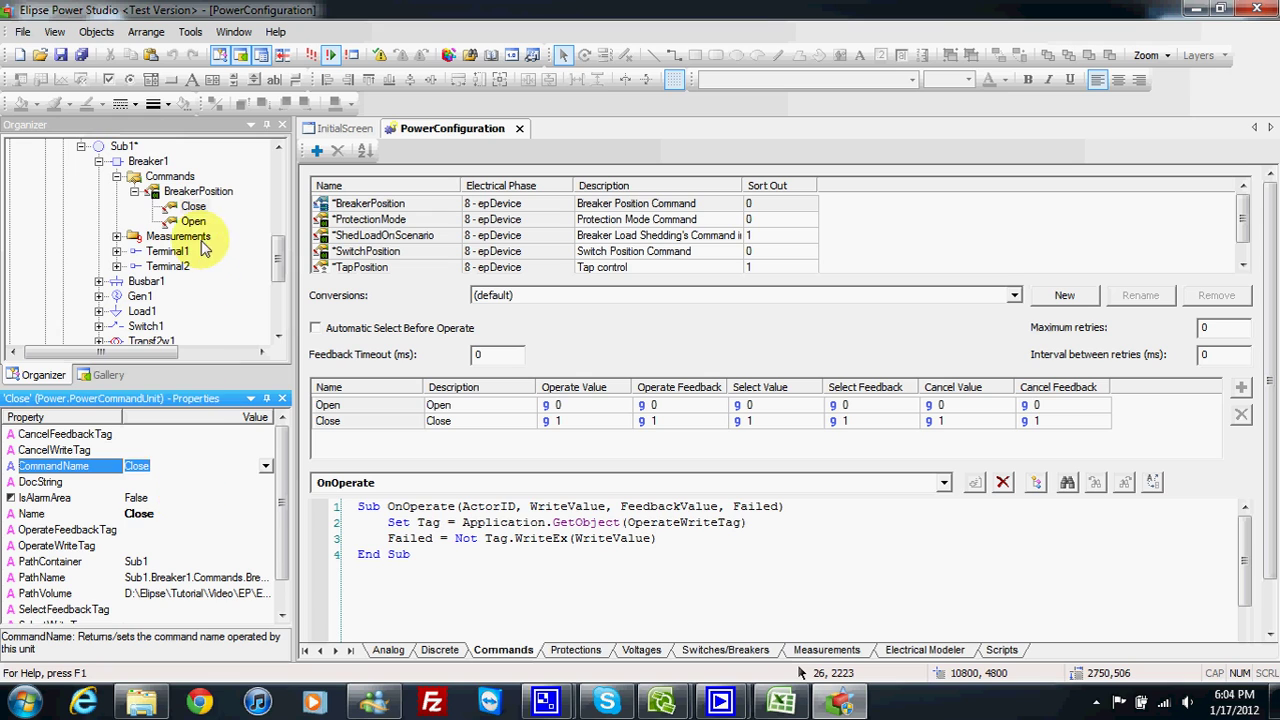
{"action": "left_click", "coordinate": [195, 222]}
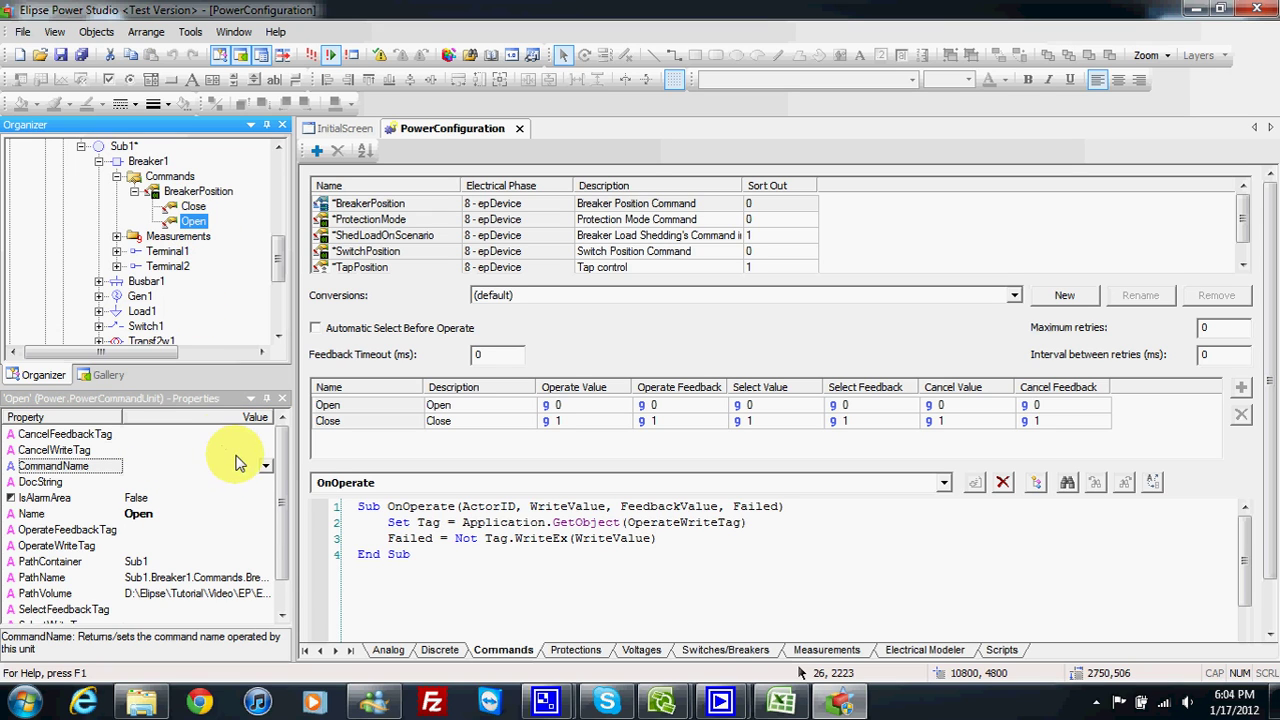
{"action": "left_click", "coordinate": [265, 466]}
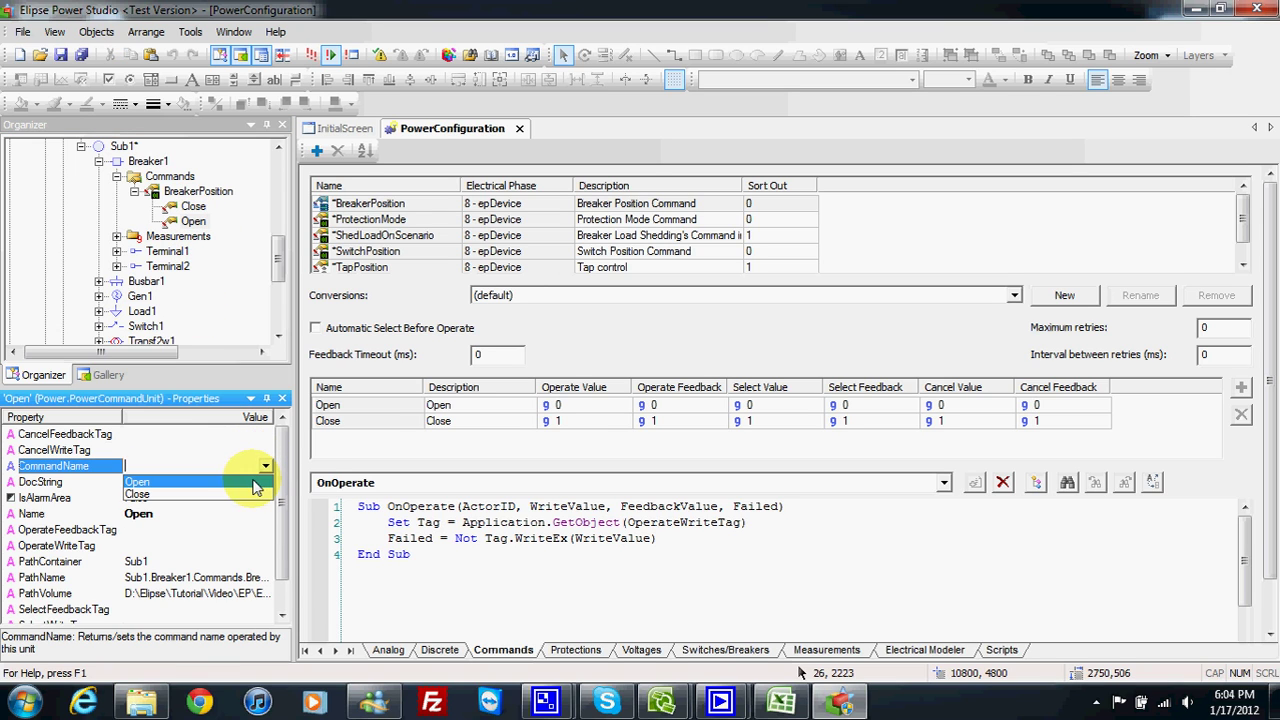
{"action": "left_click", "coordinate": [253, 483]}
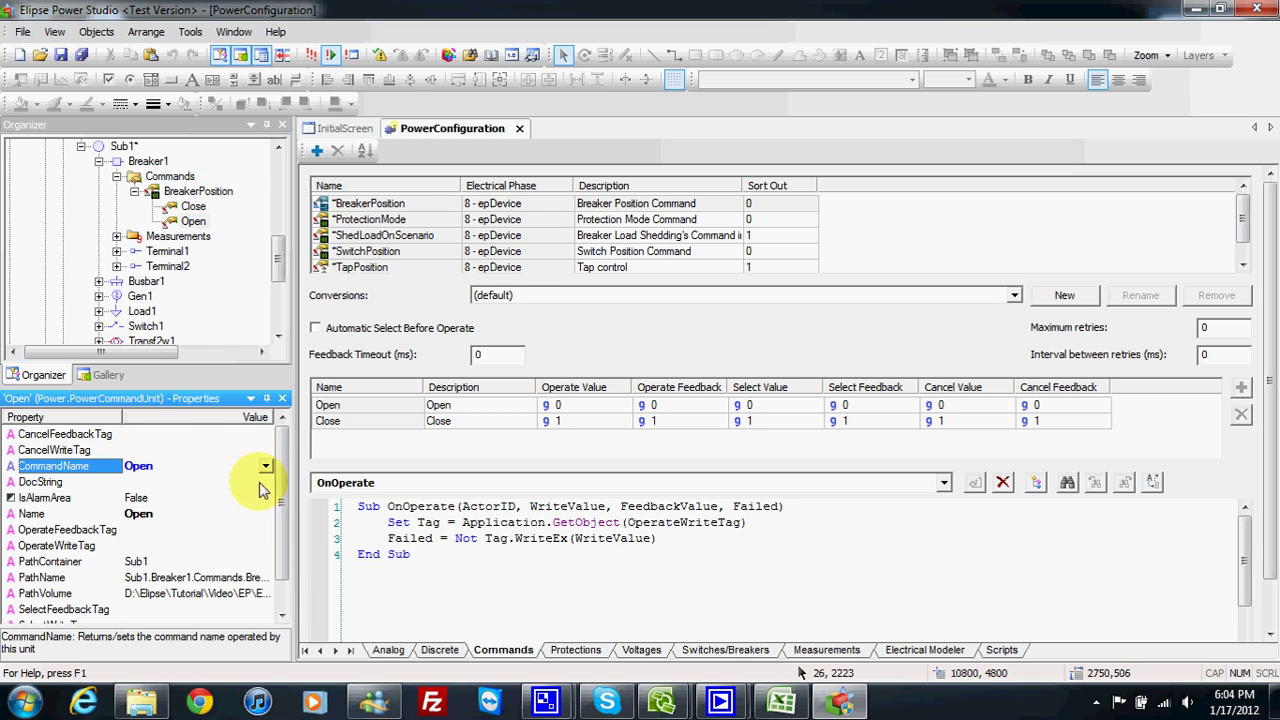
- Look through the Open command unit's properties and examine its CancelFeedbackTag and CancelWriteTag descriptions
{"action": "scroll", "coordinate": [280, 500], "scroll_direction": "down", "scroll_amount": 1}
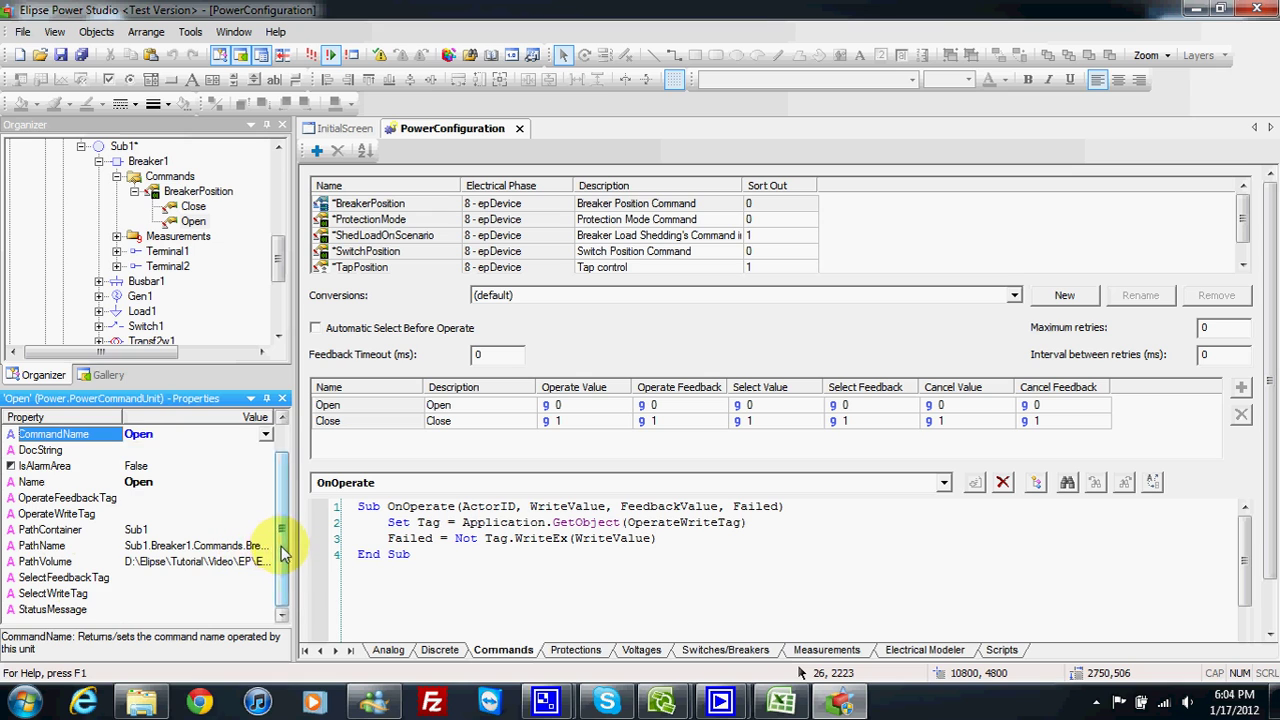
{"action": "scroll", "coordinate": [285, 527], "scroll_direction": "up", "scroll_amount": 1}
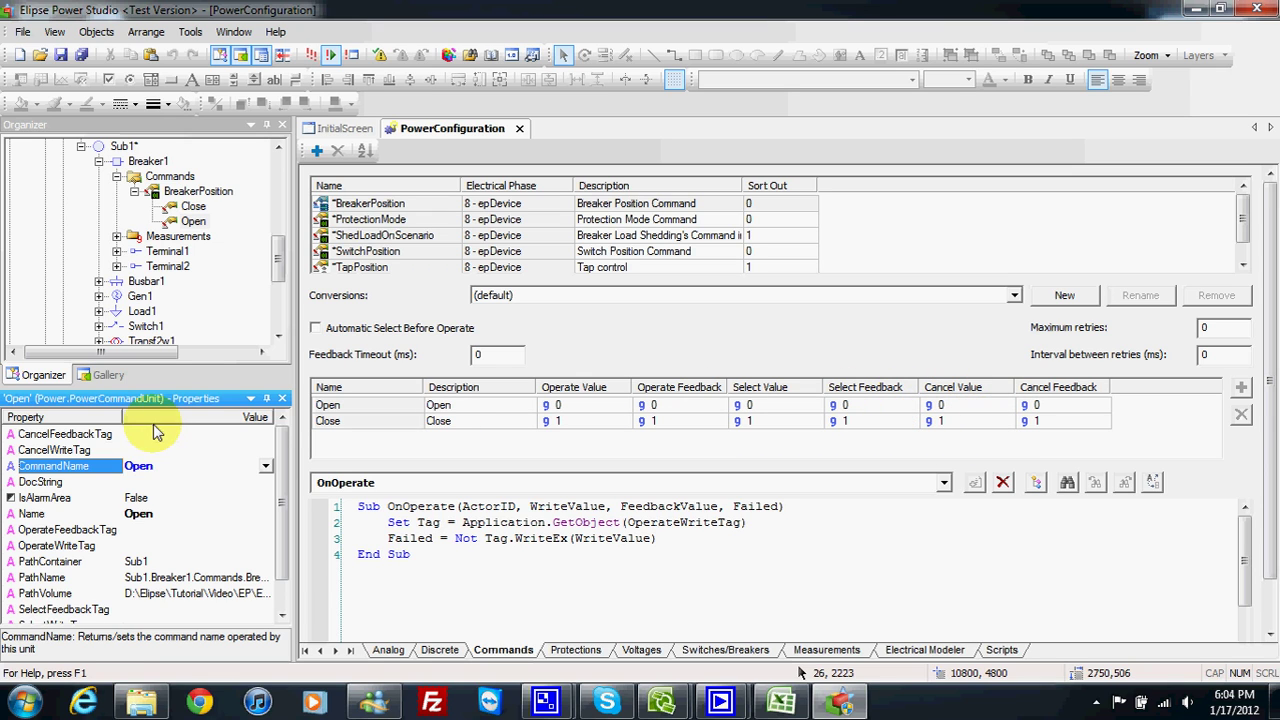
{"action": "left_click", "coordinate": [141, 436]}
{"action": "key", "text": "Down"}
{"action": "key", "text": "Up"}
{"action": "key", "text": "Down"}
{"action": "key", "text": "Up"}
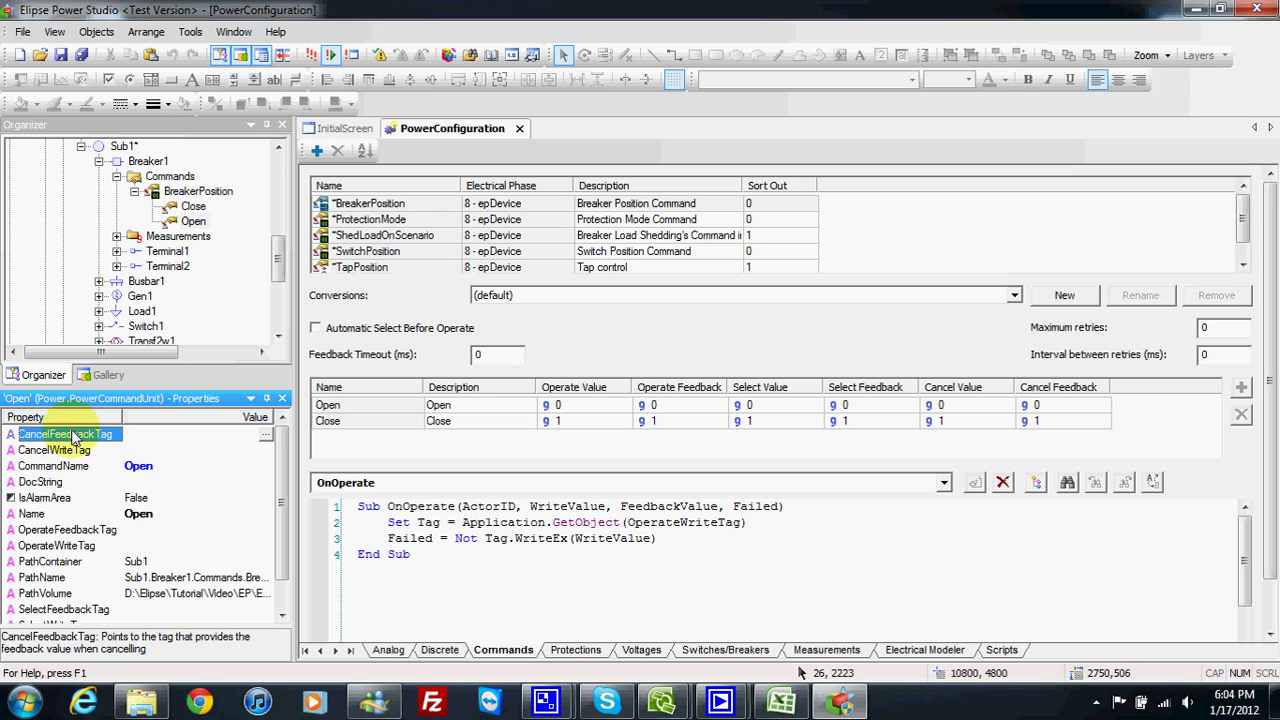
{"action": "key", "text": "Down"}
{"action": "key", "text": "Up"}
{"action": "key", "text": "Down"}
{"action": "key", "text": "Up"}
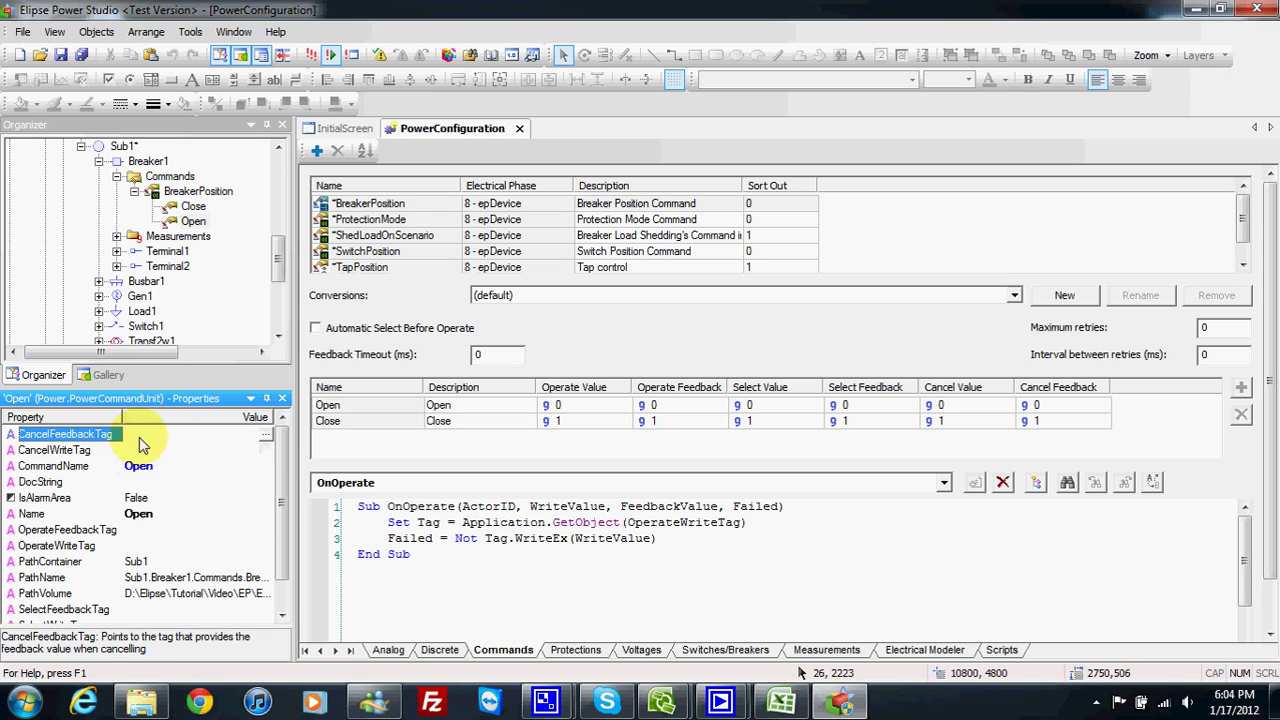
- Examine the selection and operation tag properties of the Open command unit
{"action": "scroll", "coordinate": [285, 495], "scroll_direction": "down", "scroll_amount": 1}
{"action": "left_click", "coordinate": [228, 580]}
{"action": "key", "text": "Down"}
{"action": "key", "text": "Up"}
{"action": "left_click", "coordinate": [182, 499]}
{"action": "key", "text": "Down"}
{"action": "key", "text": "Up"}
{"action": "key", "text": "Down"}
{"action": "key", "text": "Up"}
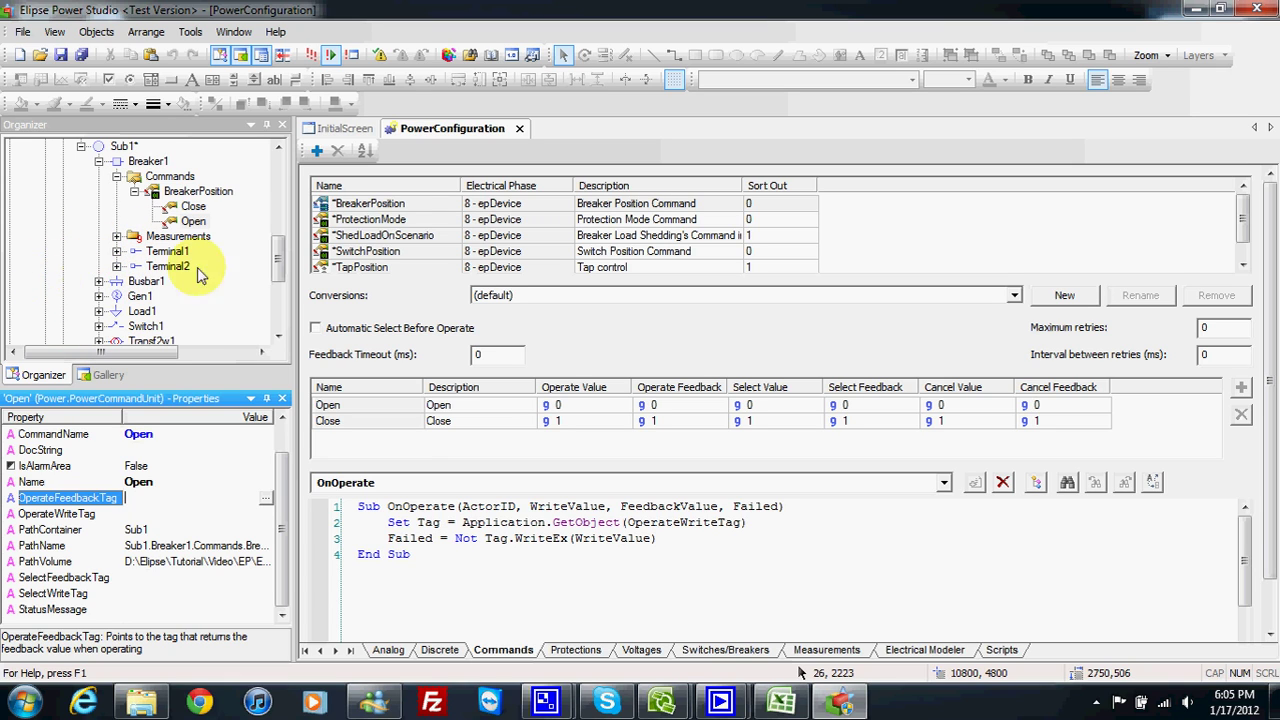
- Compare the descriptions of the Open unit's OperateFeedbackTag and OperateWriteTag properties
{"action": "left_click", "coordinate": [143, 499]}
{"action": "left_click", "coordinate": [143, 515]}
{"action": "left_click", "coordinate": [143, 499]}
{"action": "left_click", "coordinate": [143, 513]}
{"action": "left_click", "coordinate": [143, 499]}
{"action": "left_click", "coordinate": [143, 508]}
{"action": "left_click", "coordinate": [142, 499]}
{"action": "left_click", "coordinate": [142, 508]}
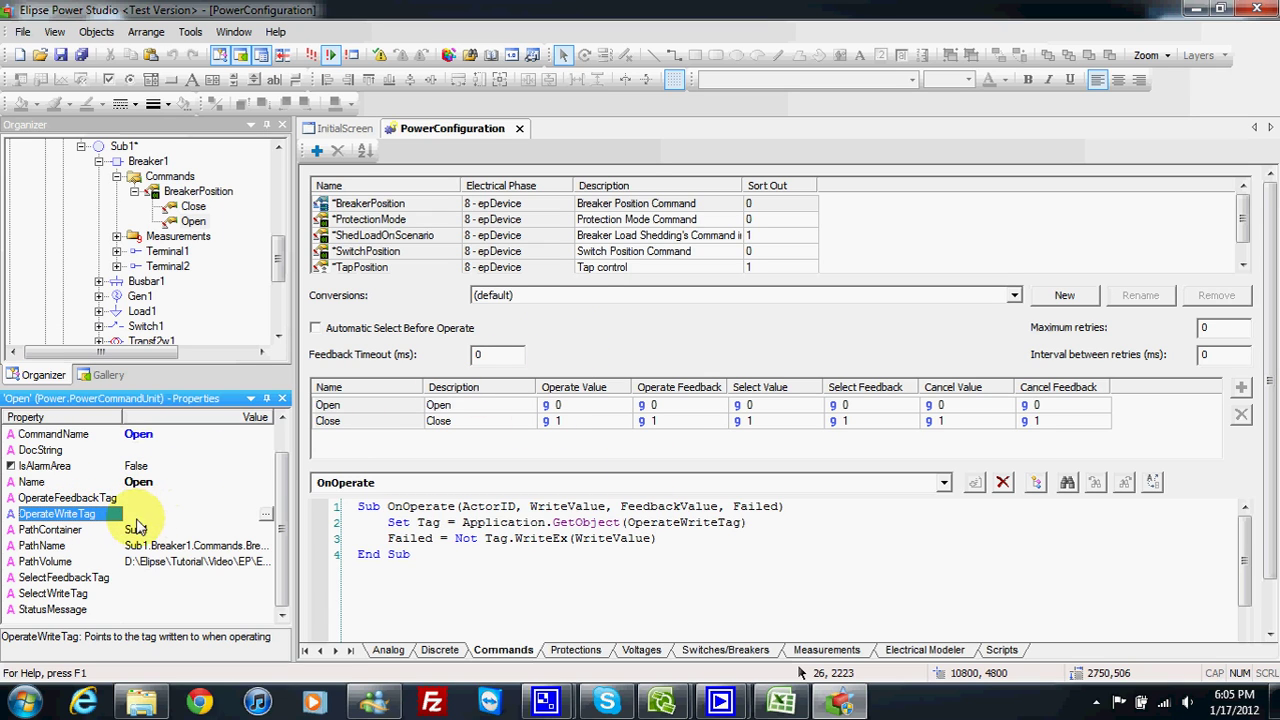
{"action": "left_click", "coordinate": [191, 499]}
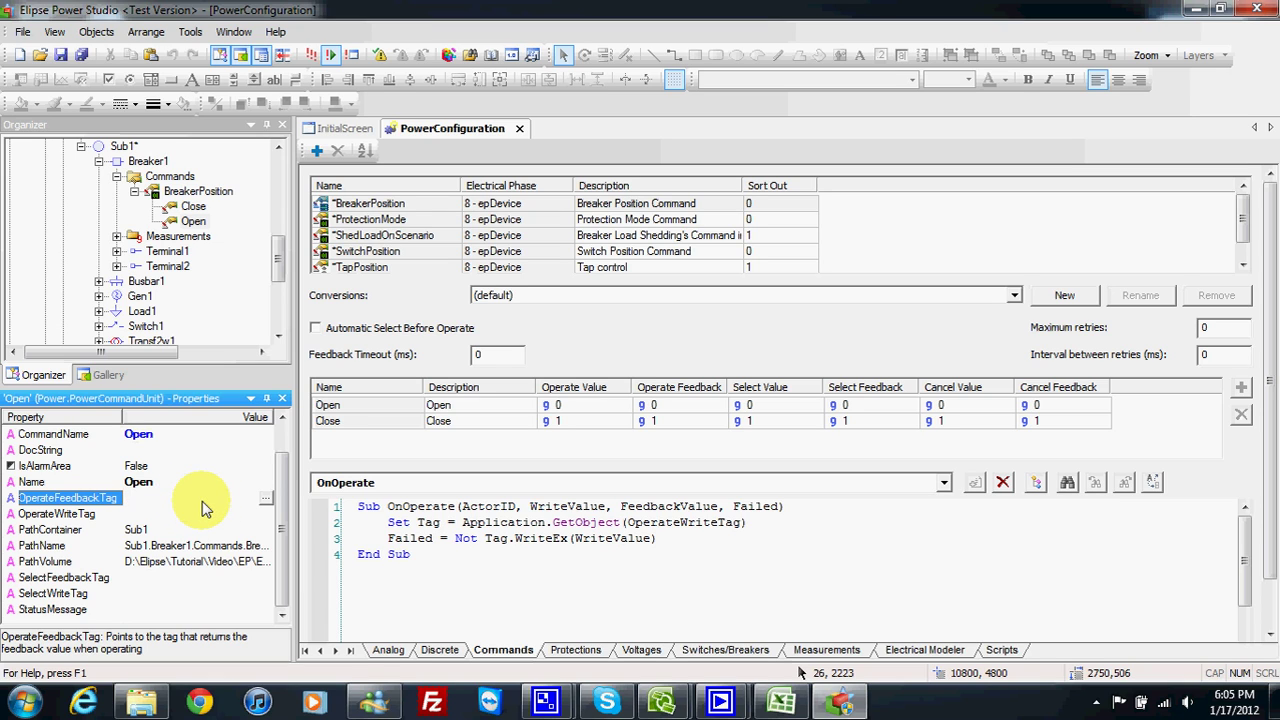
{"action": "left_click", "coordinate": [131, 512]}
{"action": "left_click", "coordinate": [143, 501]}
- Check the Open unit's SelectWriteTag and SelectFeedbackTag against its operate write and feedback tags
{"action": "left_click", "coordinate": [140, 593]}
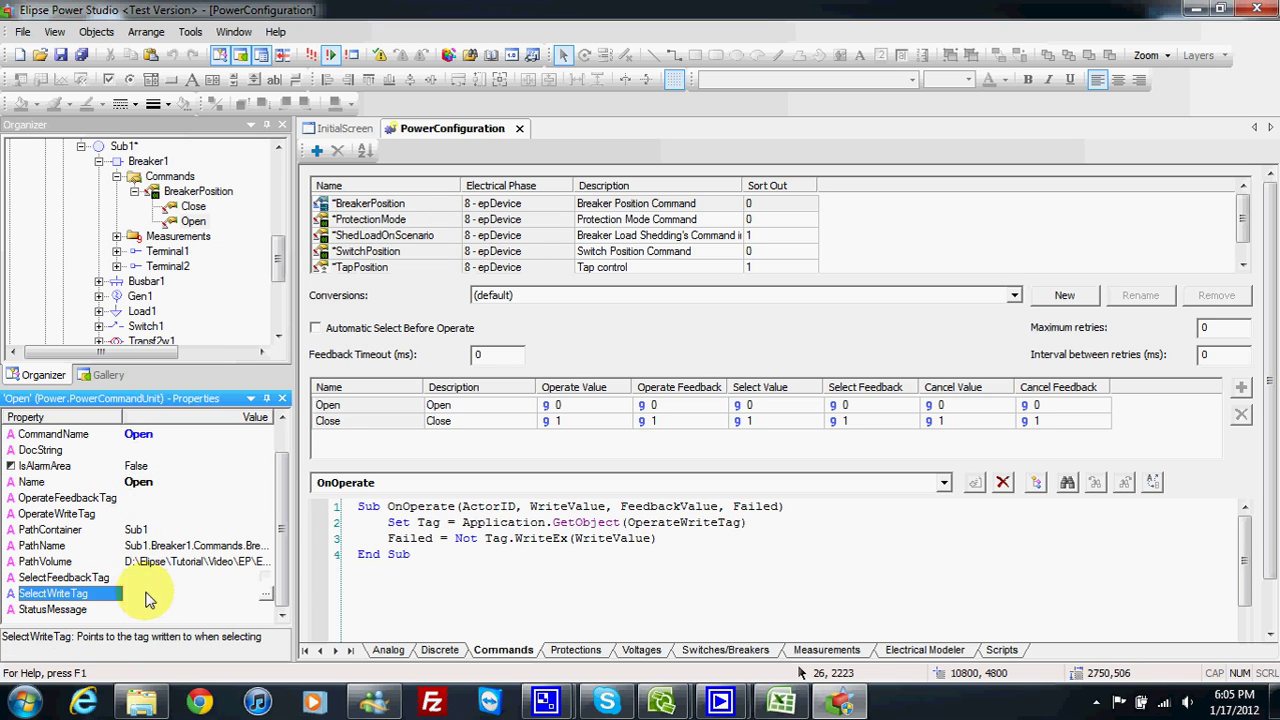
{"action": "scroll", "coordinate": [285, 585], "scroll_direction": "up", "scroll_amount": 2}
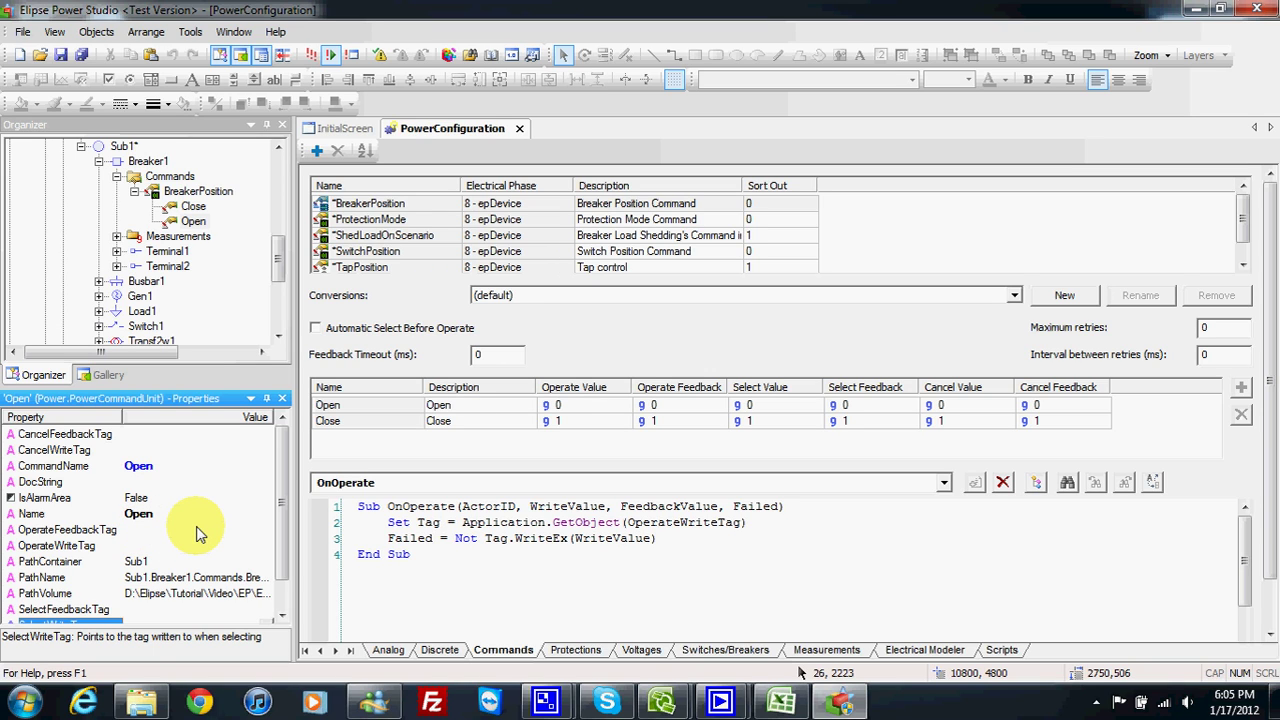
{"action": "left_click", "coordinate": [136, 547]}
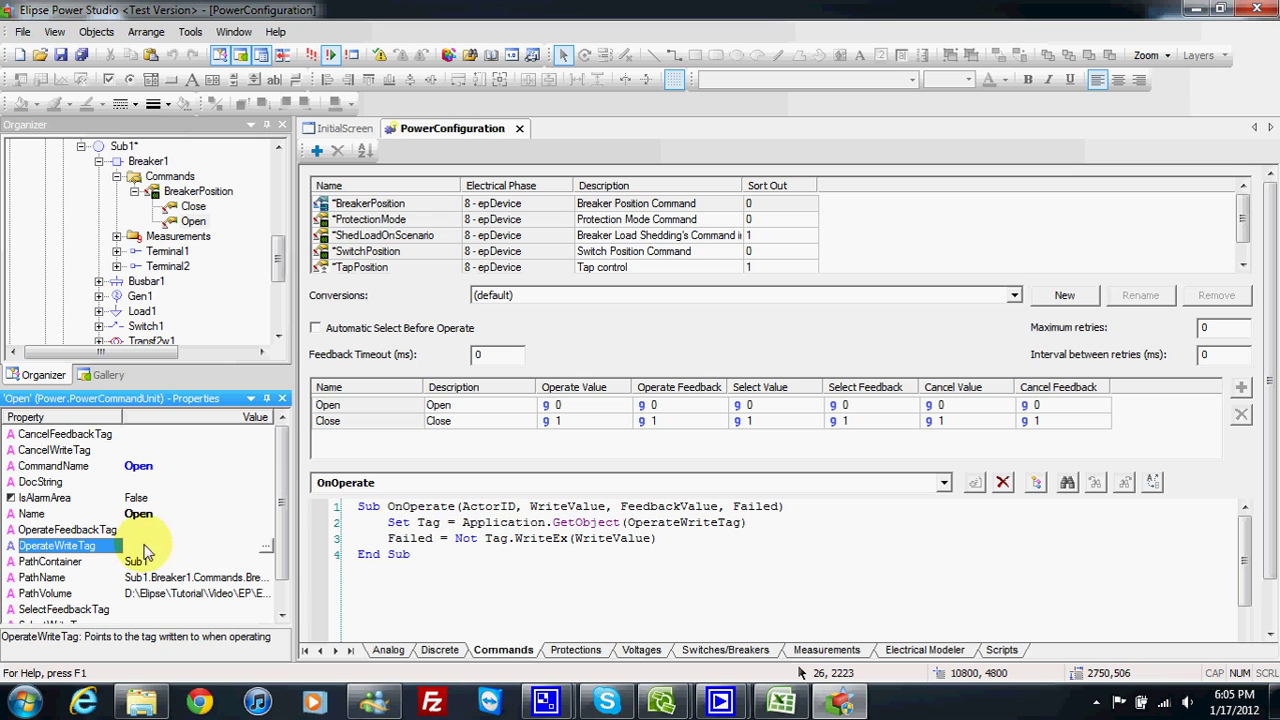
{"action": "left_click", "coordinate": [135, 528]}
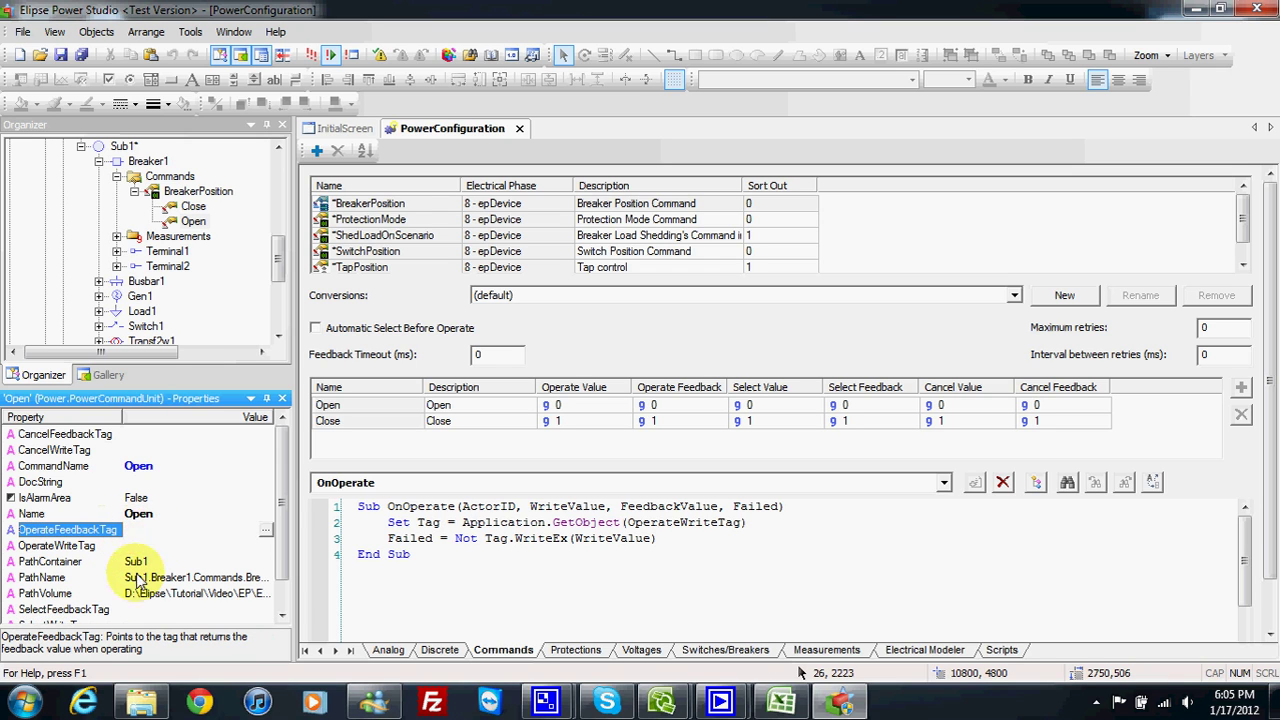
{"action": "left_click", "coordinate": [137, 609]}
{"action": "left_click", "coordinate": [281, 595]}
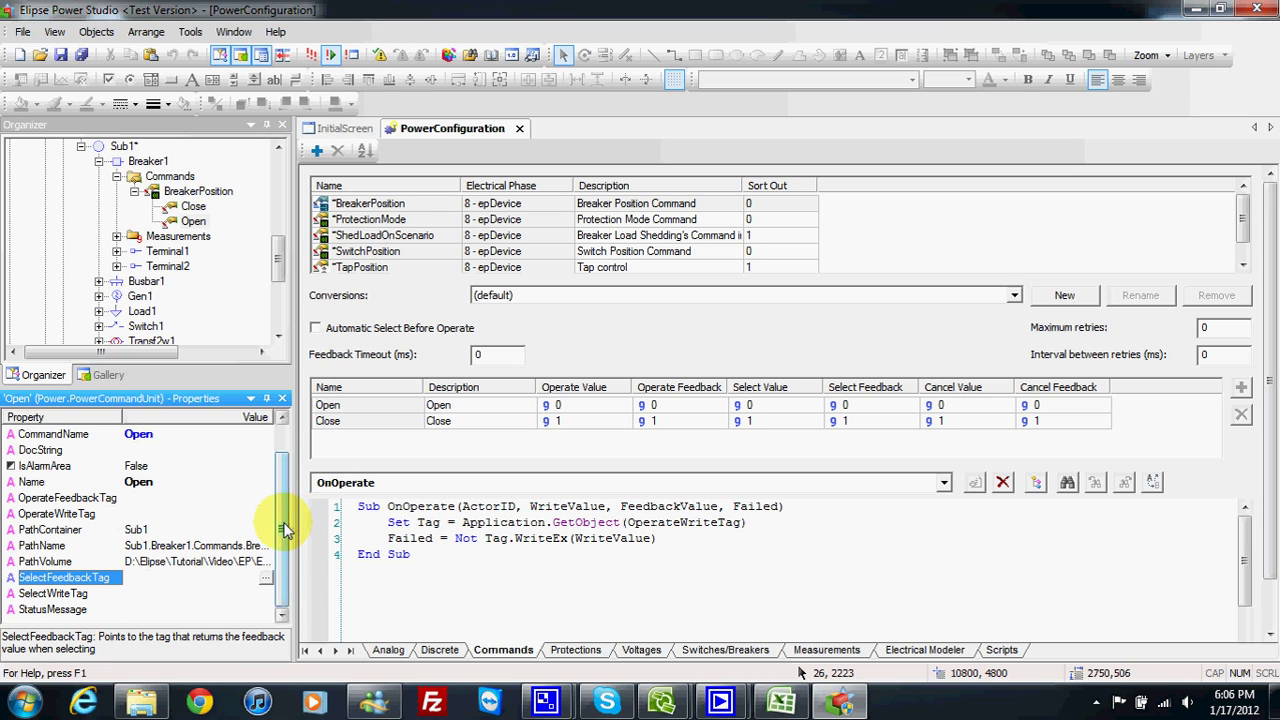
{"action": "mouse_move", "coordinate": [283, 530]}
{"action": "left_mouse_down"}
{"action": "mouse_move", "coordinate": [283, 505]}
{"action": "mouse_move", "coordinate": [284, 535]}
{"action": "left_mouse_up"}
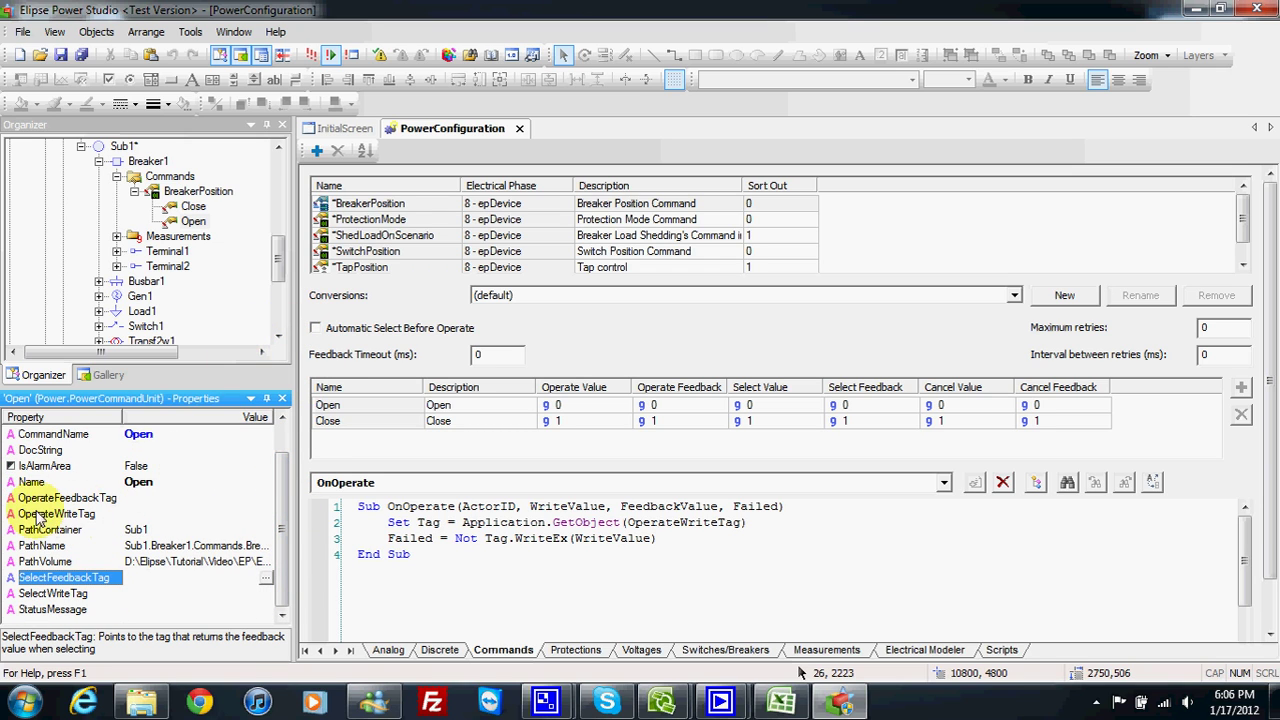
- Link the Open unit's OperateWriteTag to Sub1.Breaker1.Measurements.BreakerPosition.Operator.Value
{"action": "left_click", "coordinate": [140, 514]}
{"action": "left_click", "coordinate": [265, 513]}
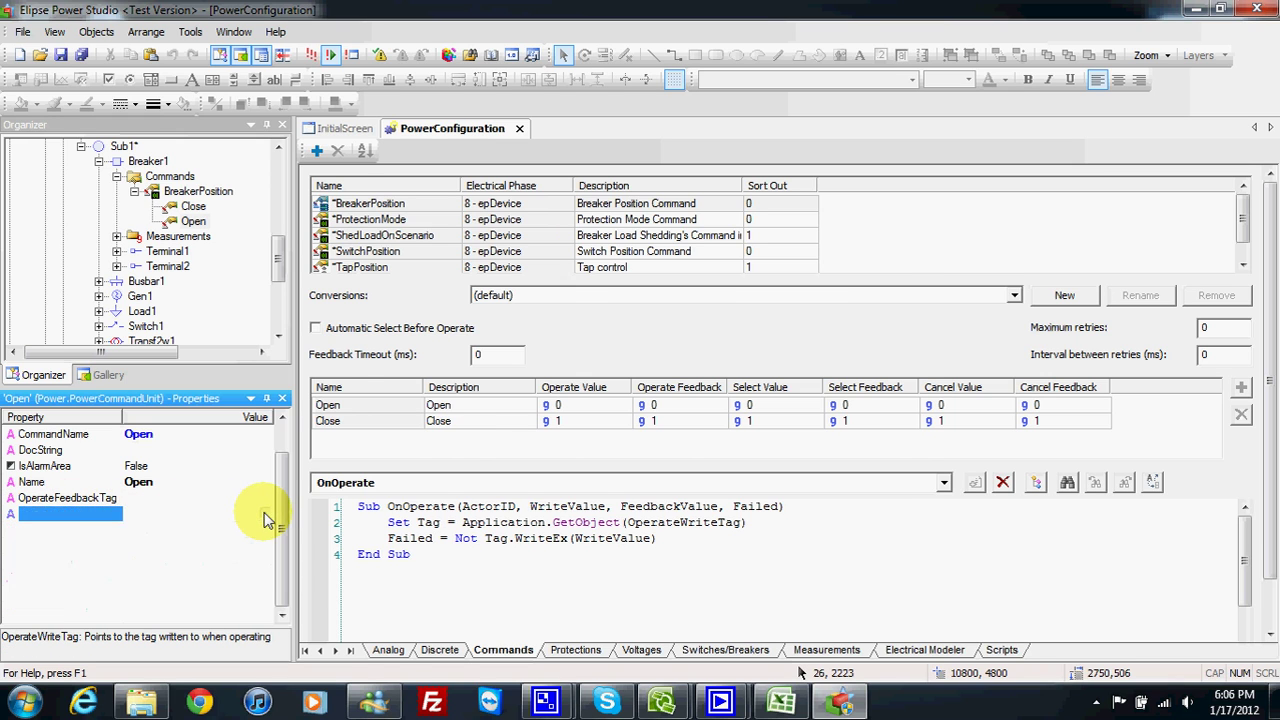
{"action": "scroll", "coordinate": [491, 400], "scroll_direction": "down", "scroll_amount": 1}
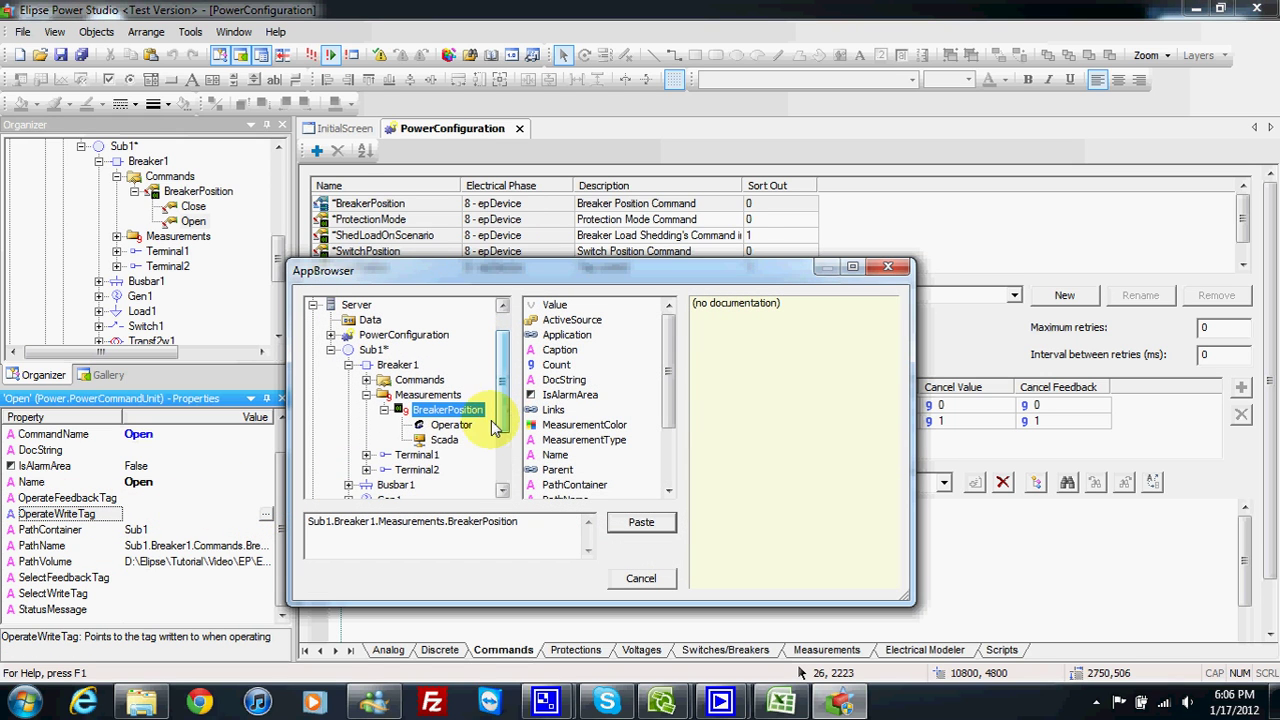
{"action": "left_click", "coordinate": [462, 426]}
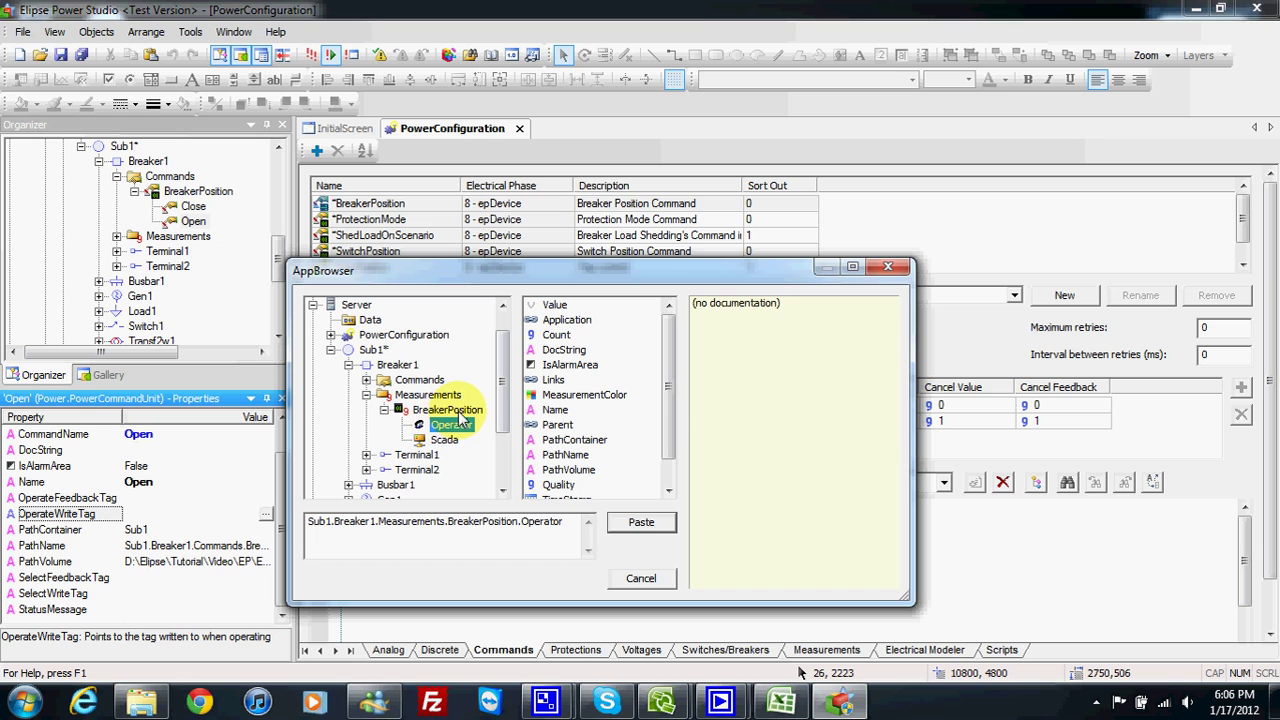
{"action": "left_click", "coordinate": [554, 304]}
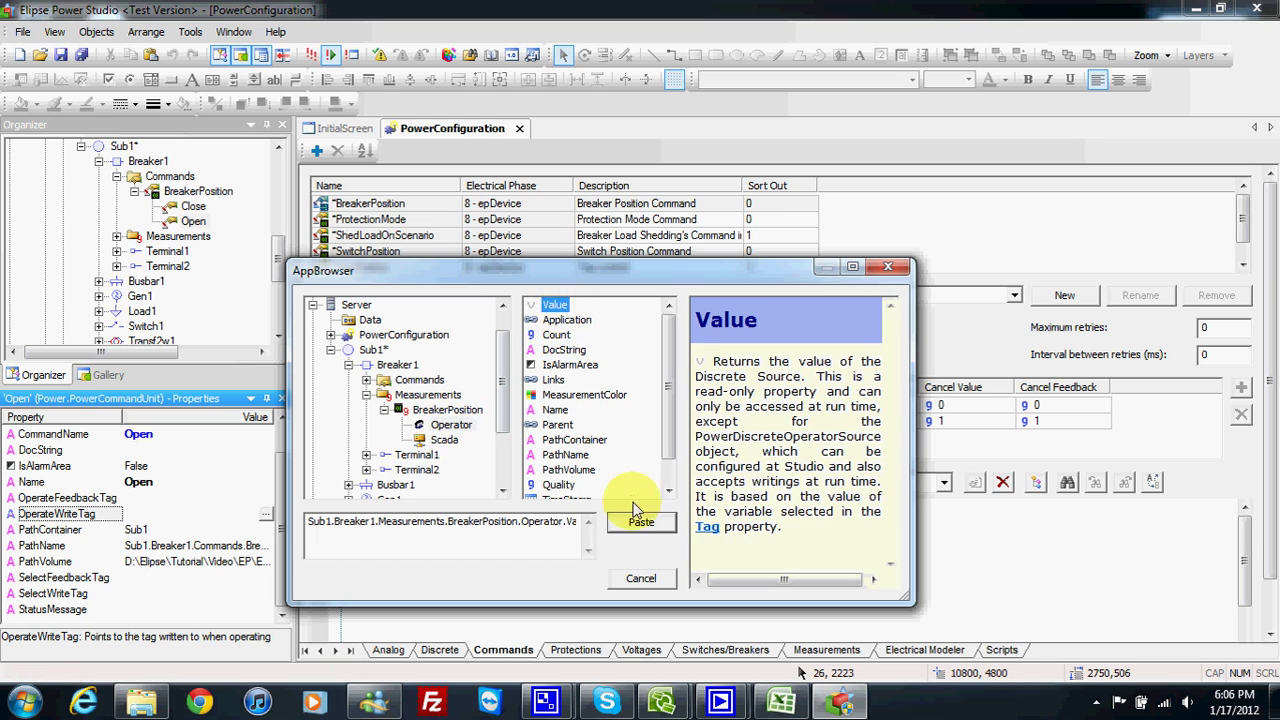
{"action": "left_click", "coordinate": [641, 521]}
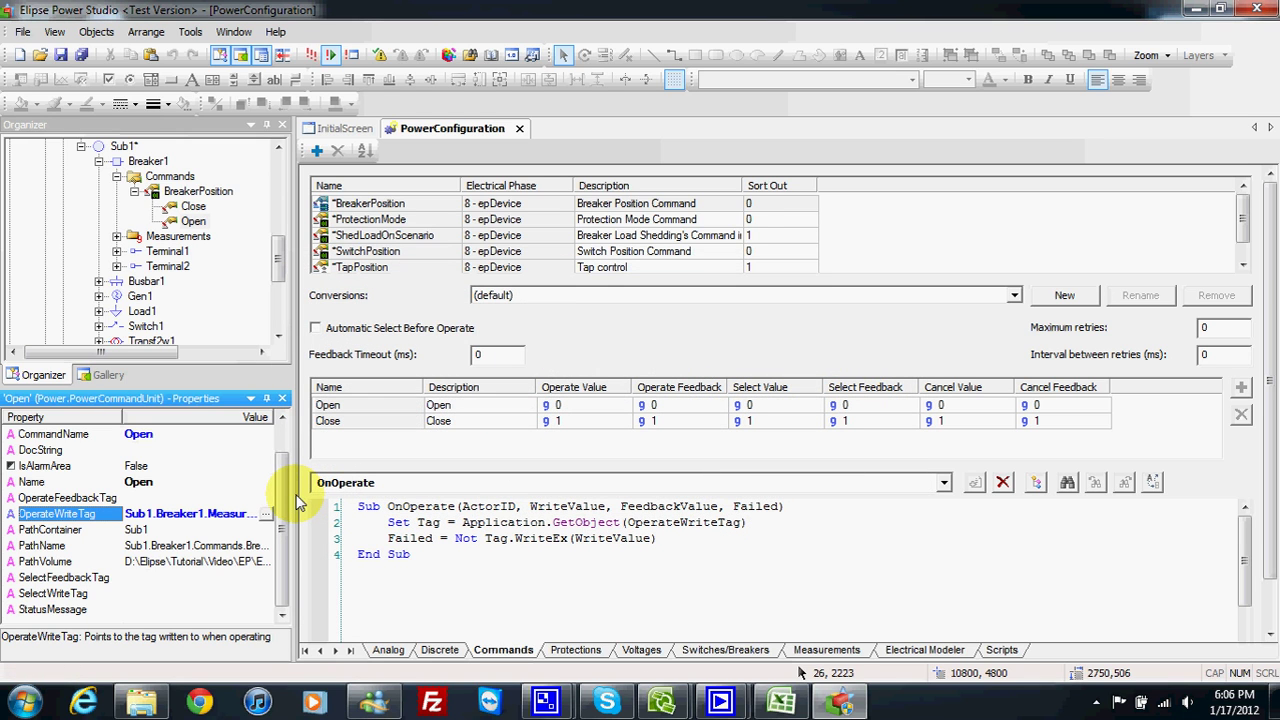
- Widen the Organizer and Properties area enough to show the full OperateWriteTag path, and save the project
{"action": "left_click_drag", "start_coordinate": [296, 503], "coordinate": [437, 490]}
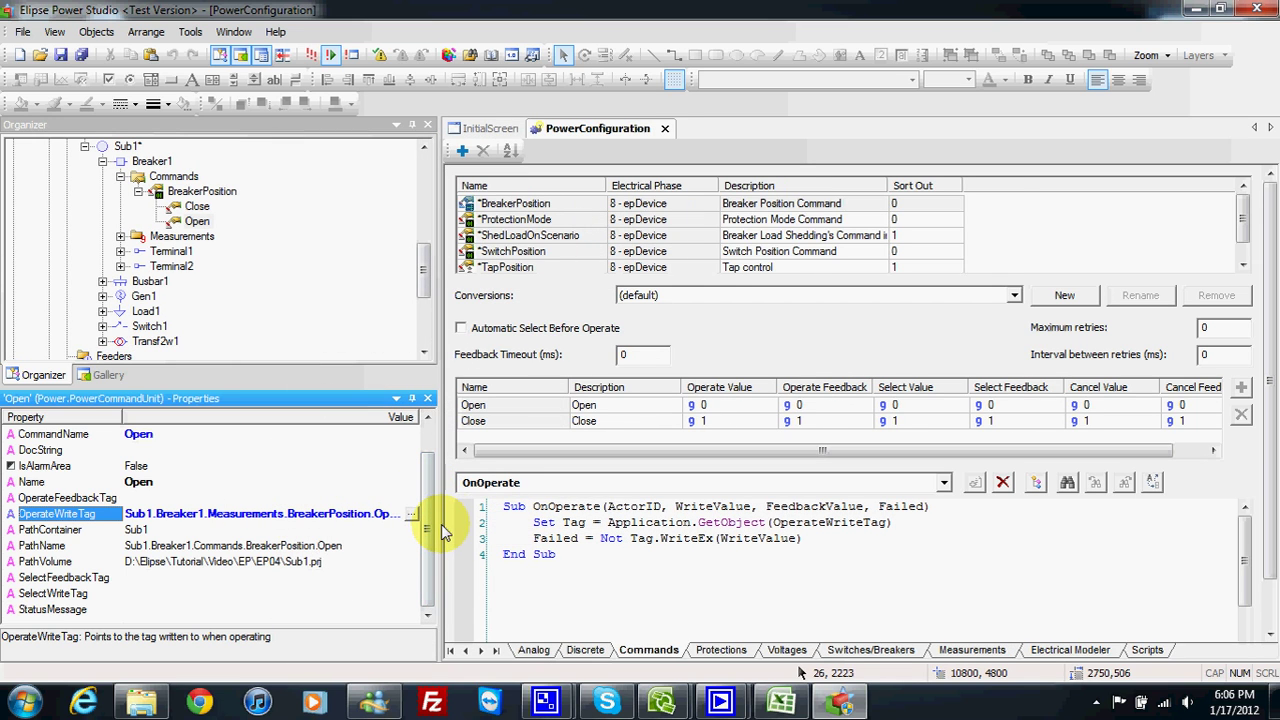
{"action": "left_click_drag", "start_coordinate": [441, 530], "coordinate": [502, 530]}
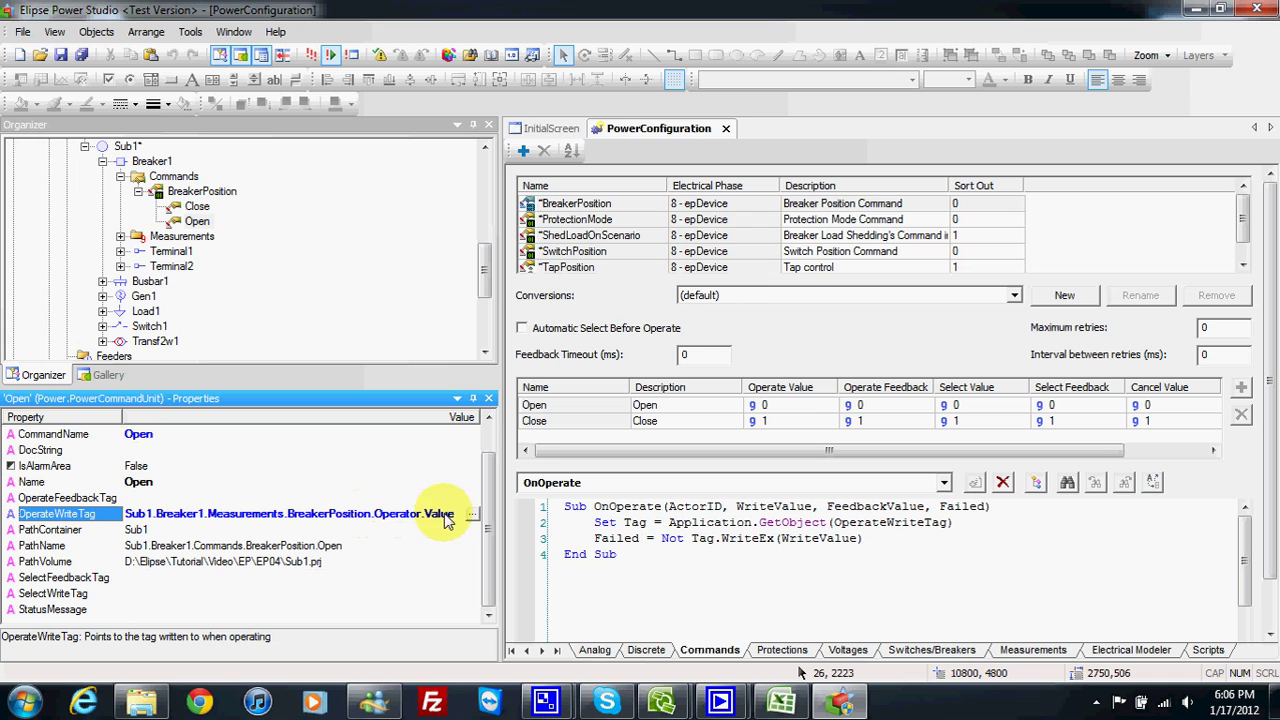
{"action": "left_click", "coordinate": [60, 55]}
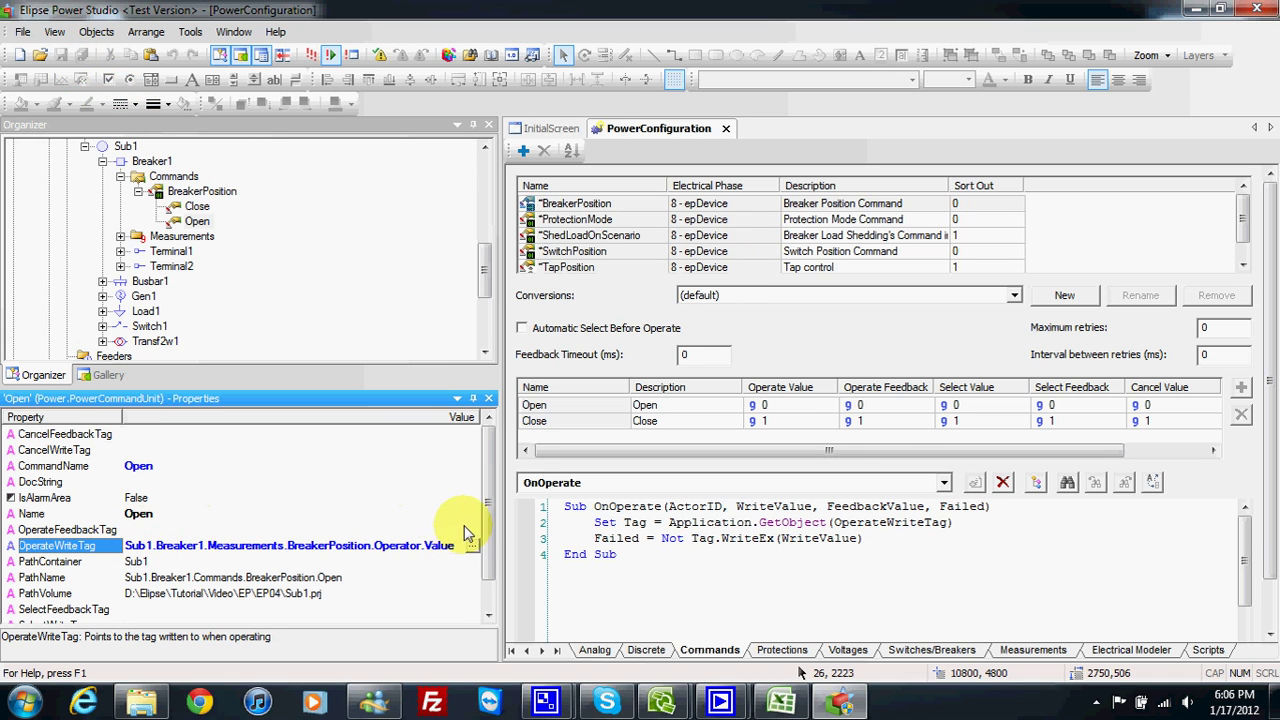
- Run the application, check which Breaker Position Command options Breaker1 offers, and close the viewer
{"action": "scroll", "coordinate": [485, 540], "scroll_direction": "down", "scroll_amount": 1}
{"action": "left_click", "coordinate": [298, 57]}
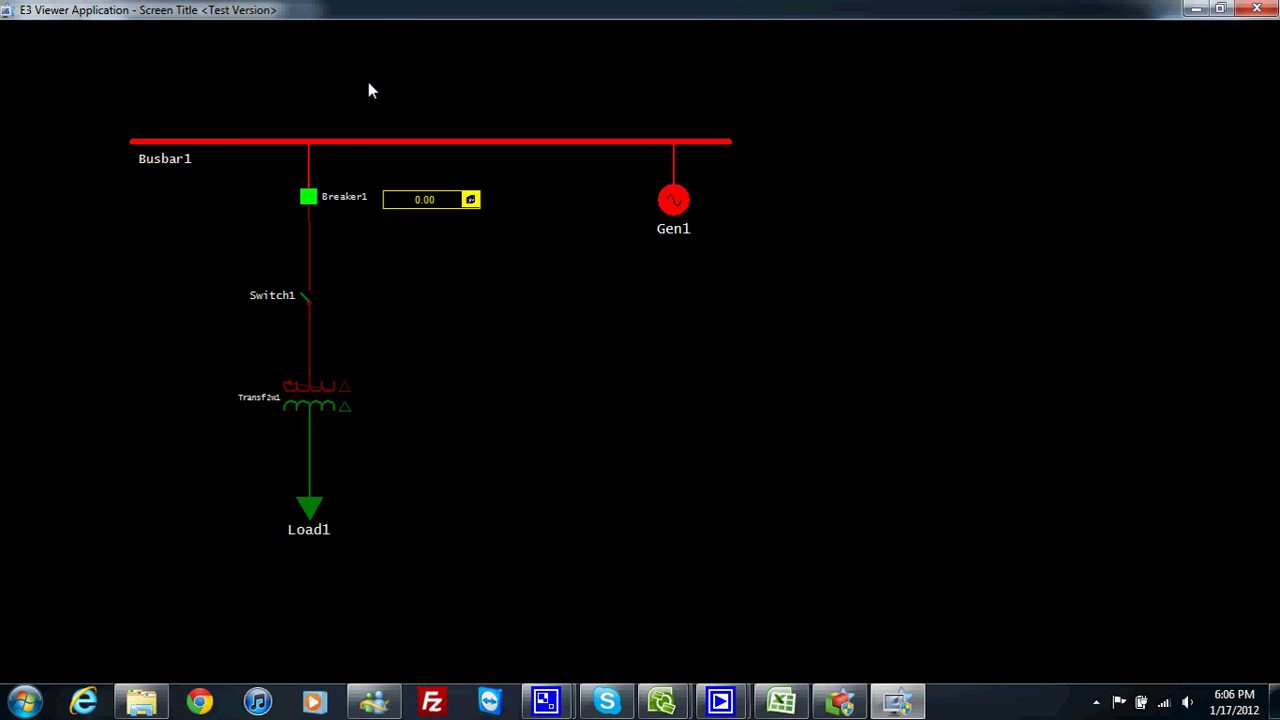
{"action": "right_click", "coordinate": [311, 201]}
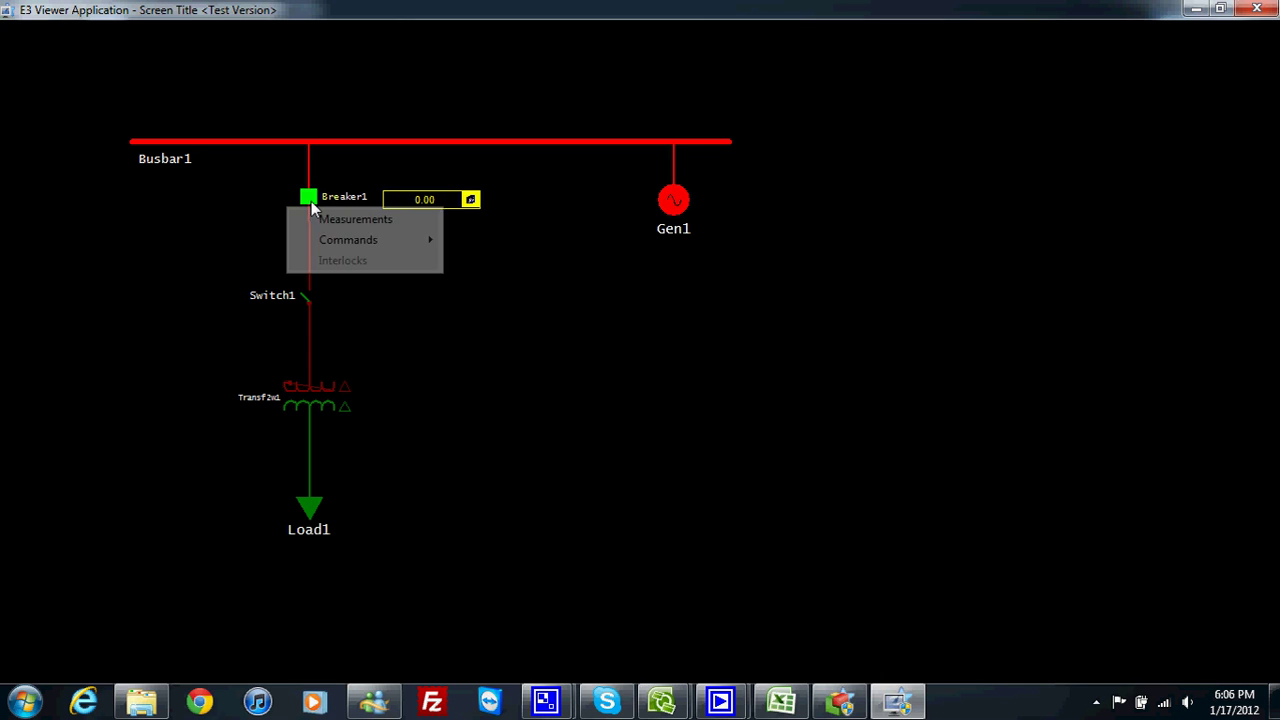
{"action": "mouse_move", "coordinate": [322, 244]}
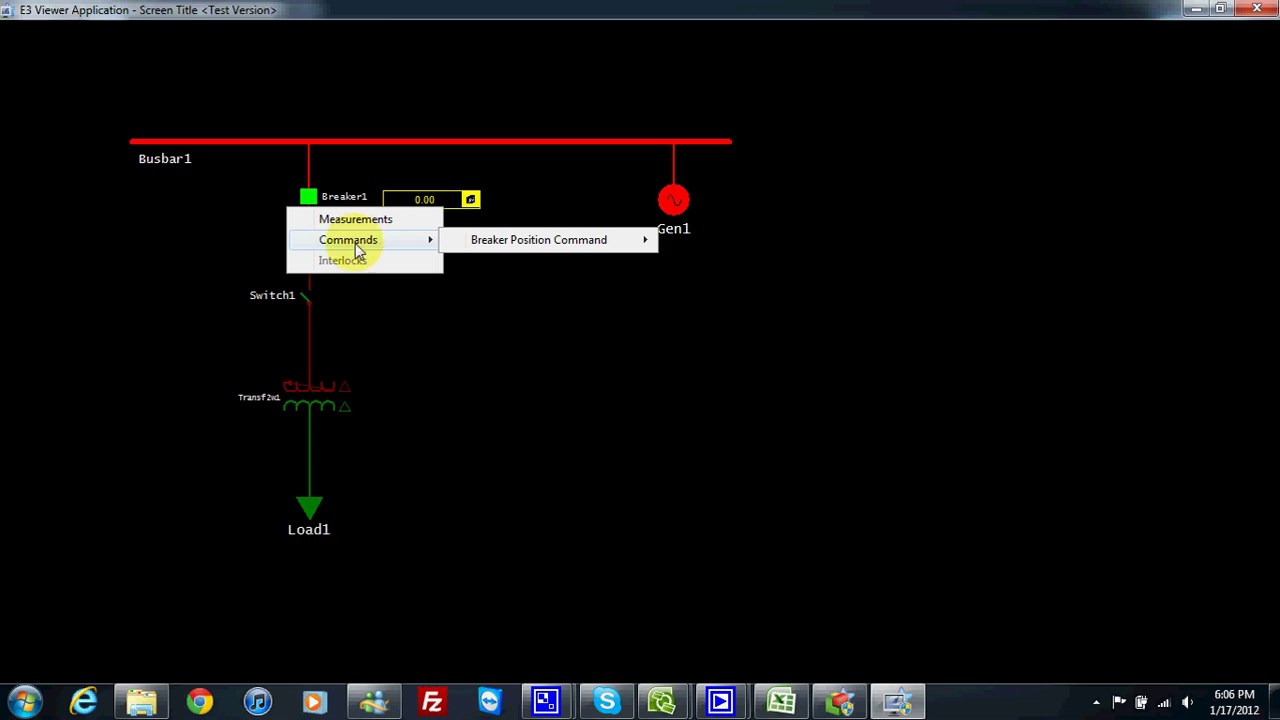
{"action": "mouse_move", "coordinate": [510, 248]}
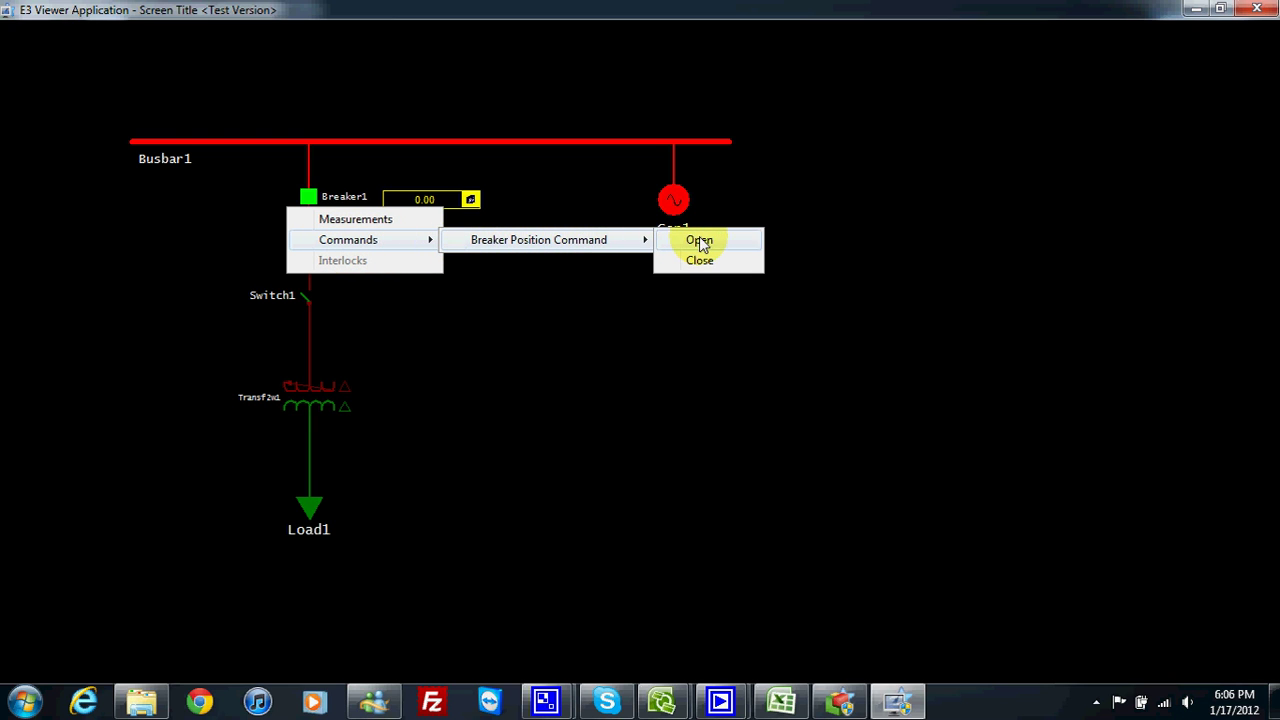
{"action": "left_click", "coordinate": [1268, 12]}
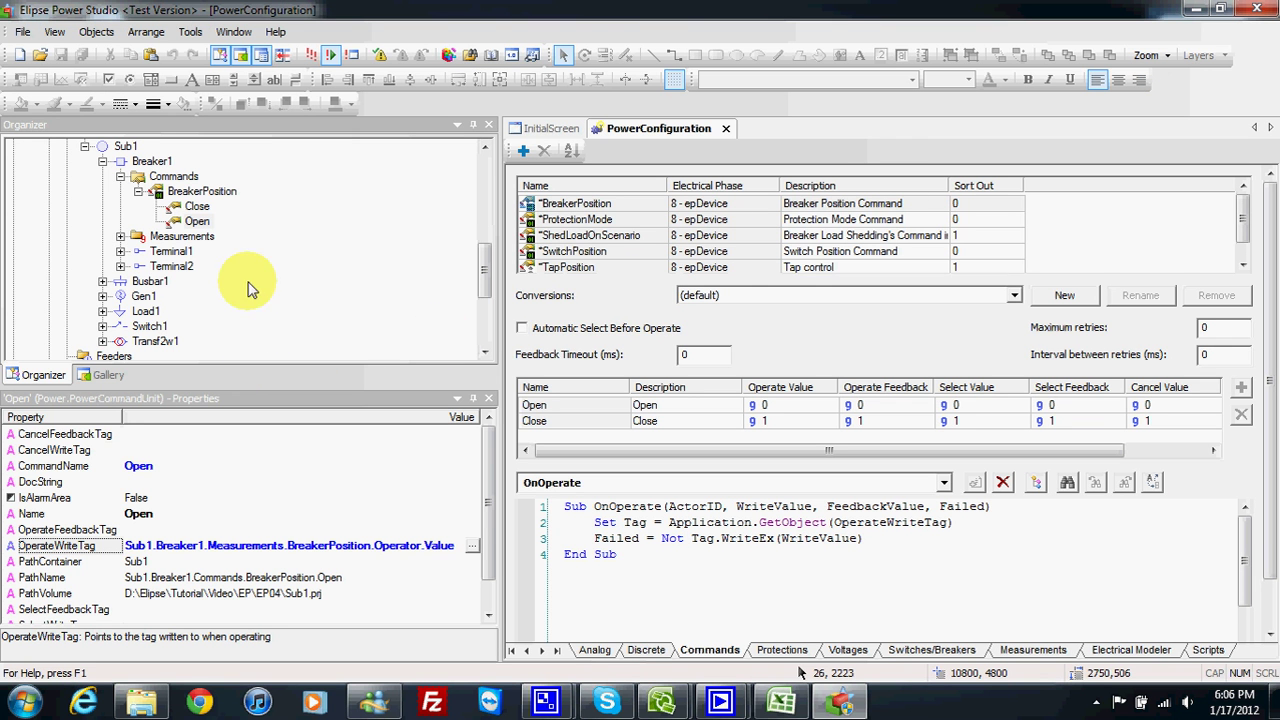
- Link the Close unit's OperateWriteTag to Sub1.Breaker1.Measurements.BreakerPosition.Operator.Value
{"action": "left_click", "coordinate": [199, 224]}
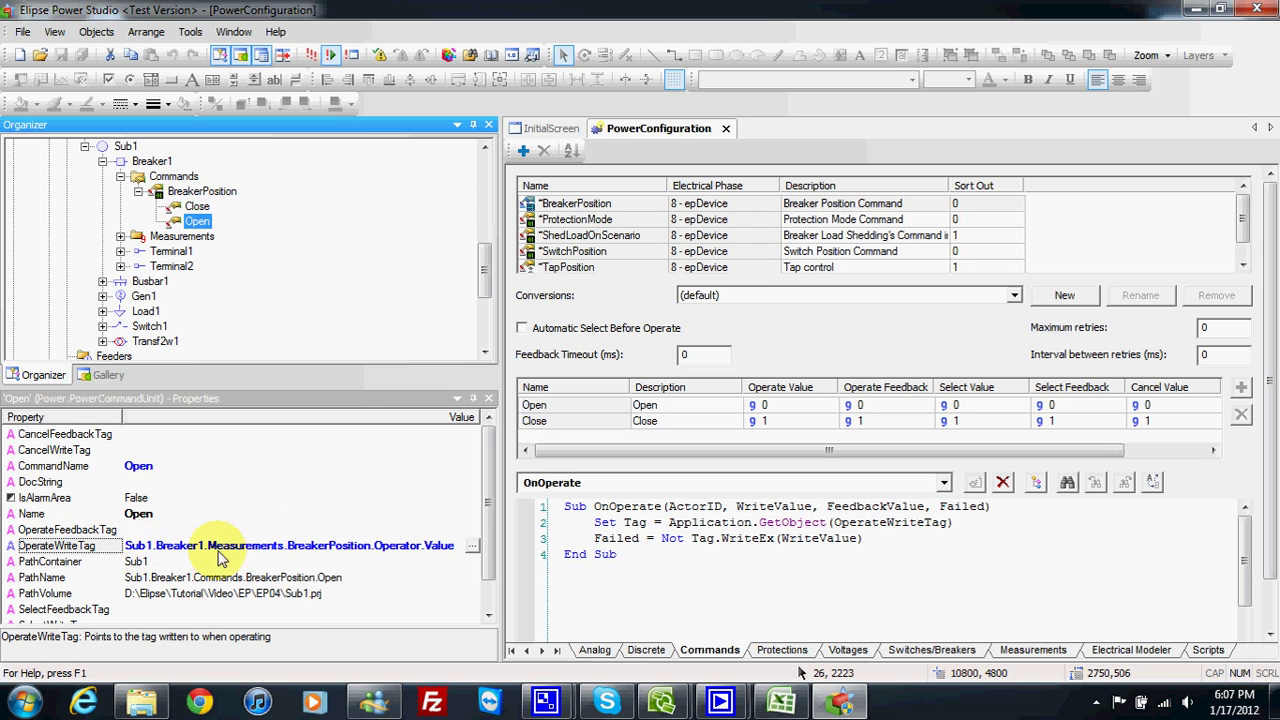
{"action": "left_click", "coordinate": [195, 207]}
{"action": "left_click", "coordinate": [477, 550]}
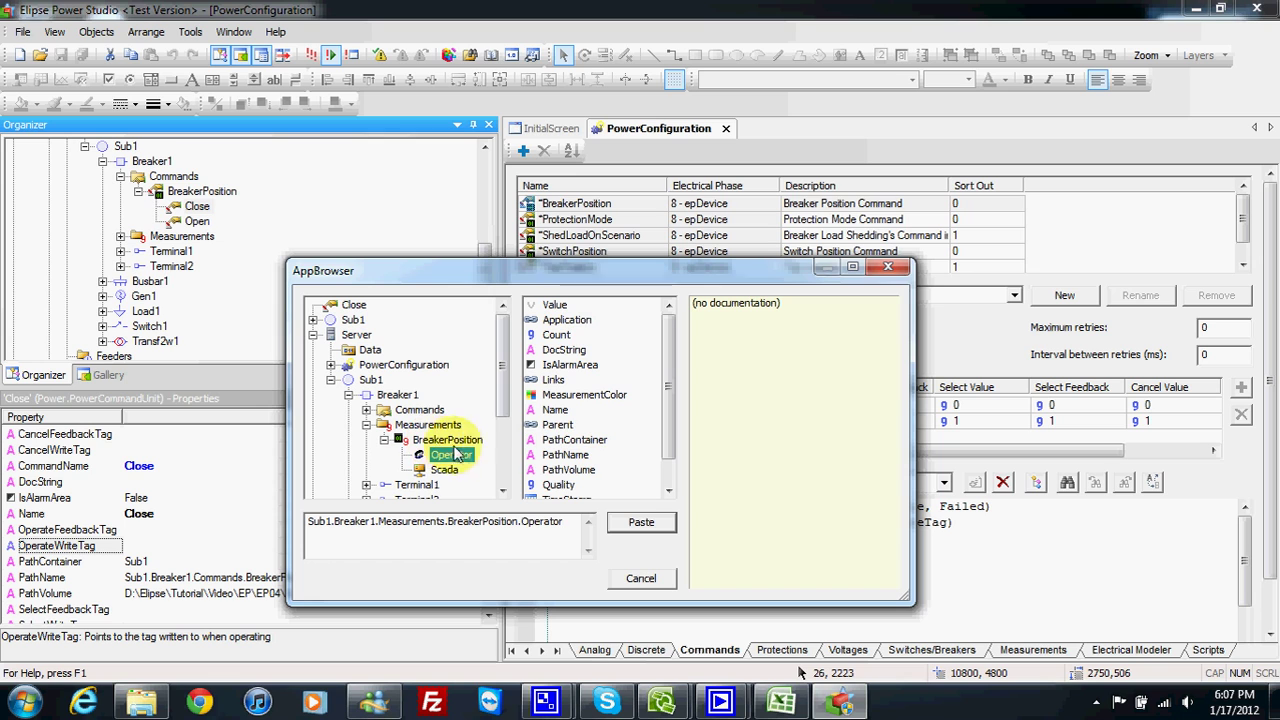
{"action": "left_click", "coordinate": [555, 305]}
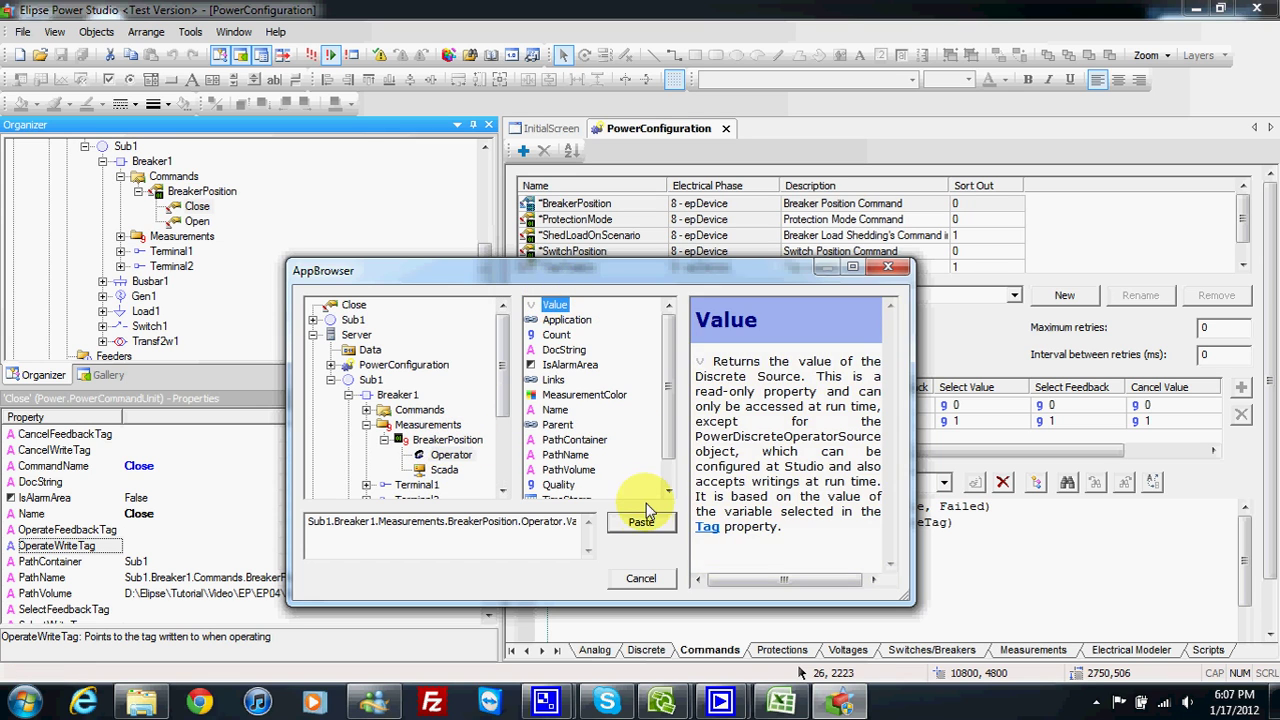
{"action": "left_click", "coordinate": [641, 521]}
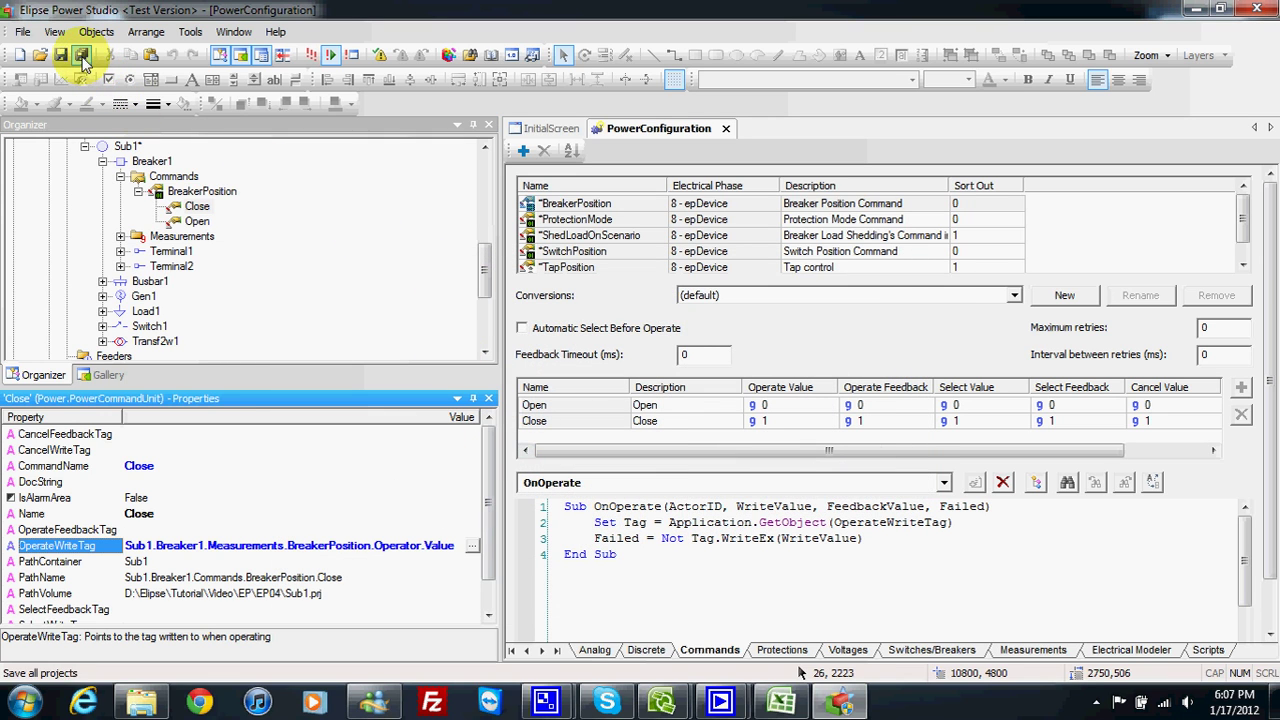
- Run the application and send Breaker1 the Breaker Position Command with the Close action, confirming it
{"action": "left_click", "coordinate": [330, 55]}
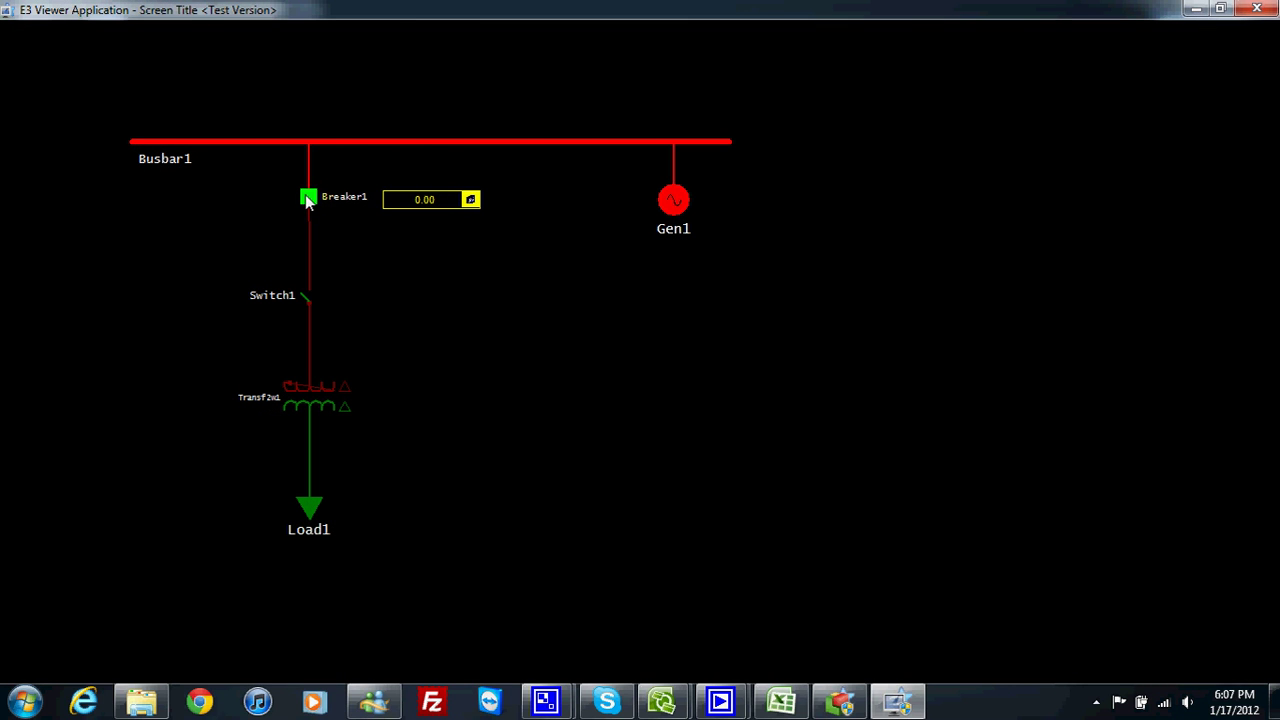
{"action": "right_click", "coordinate": [307, 200]}
{"action": "mouse_move", "coordinate": [371, 246]}
{"action": "mouse_move", "coordinate": [508, 243]}
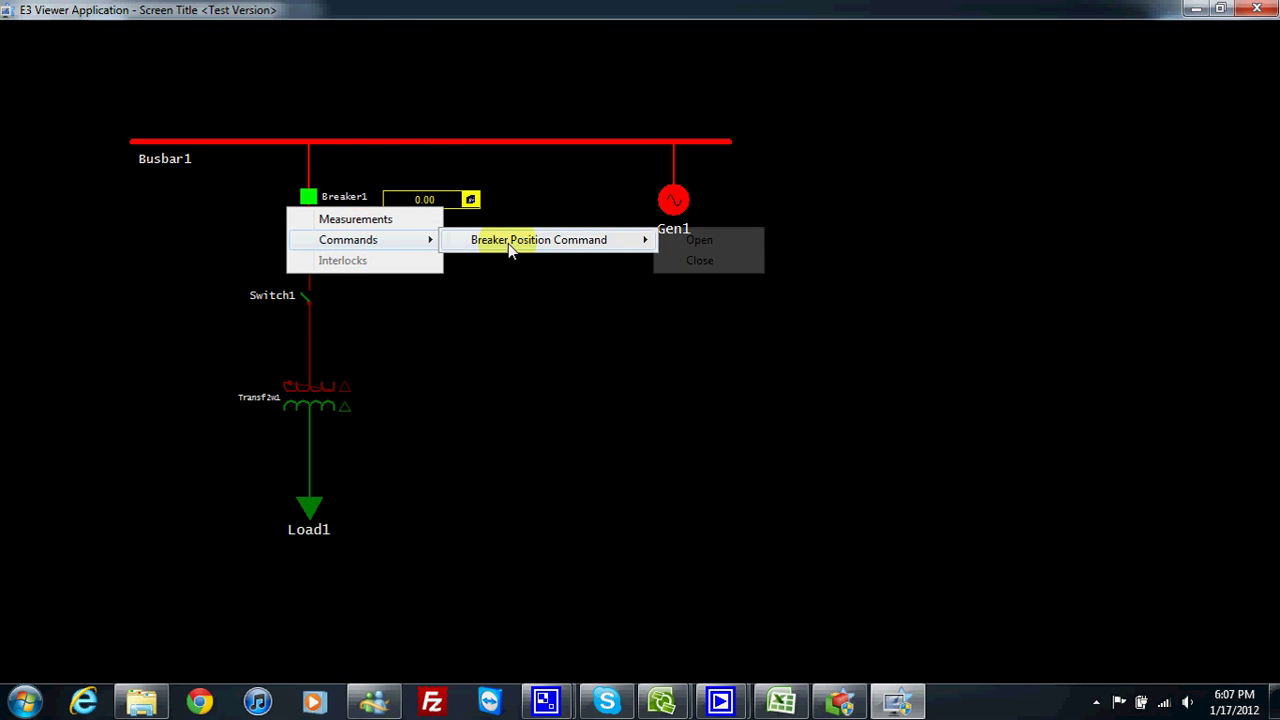
{"action": "left_click", "coordinate": [698, 262]}
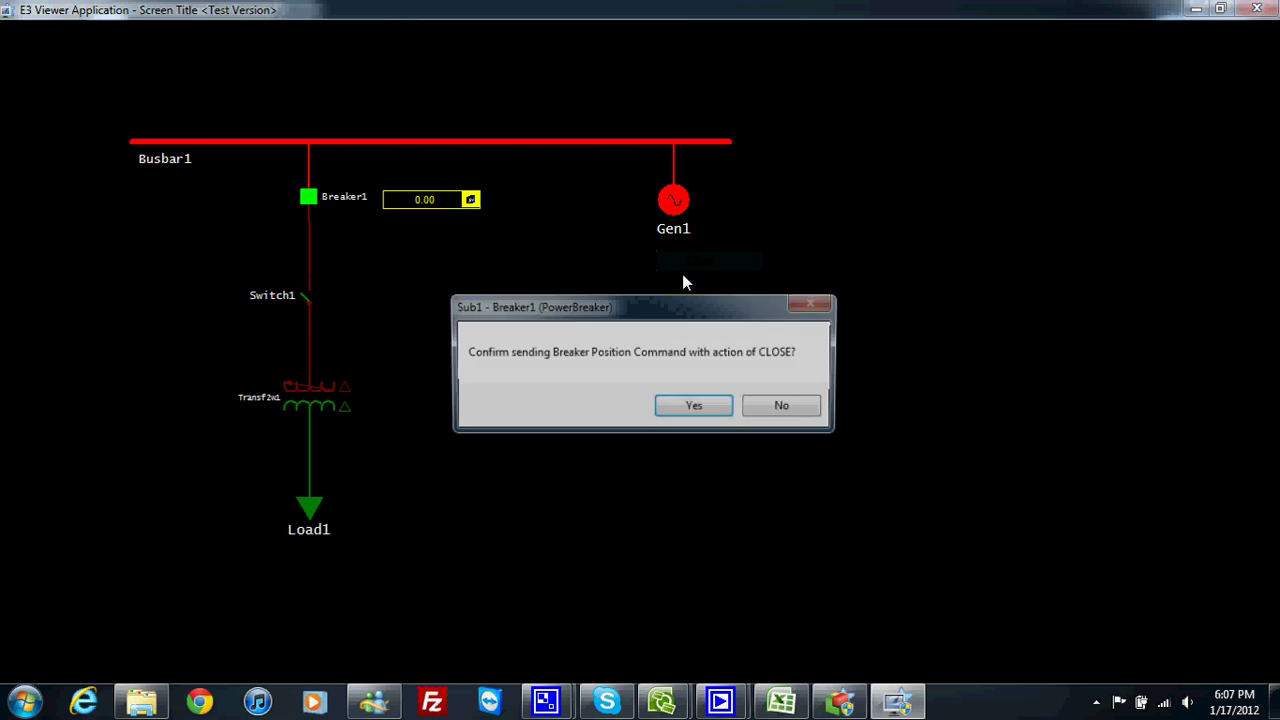
{"action": "left_click", "coordinate": [693, 410]}
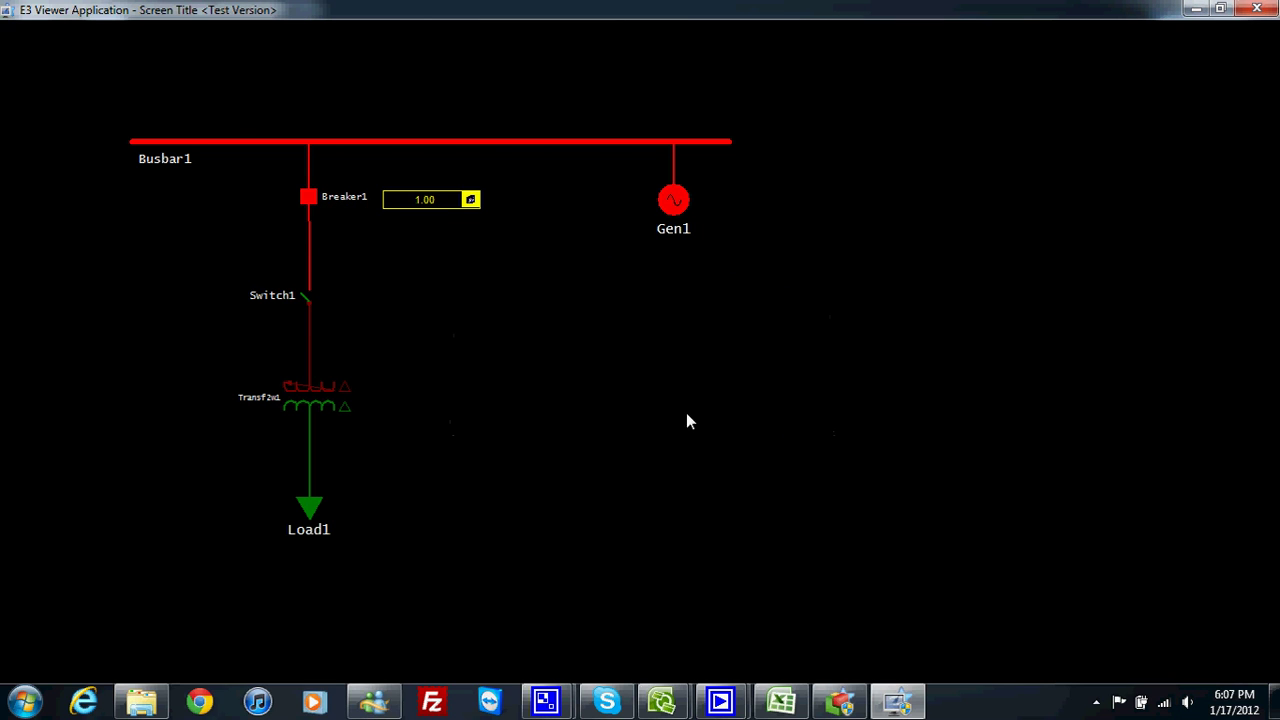
- Send Breaker1 the Breaker Position Command with the Open action and confirm it
{"action": "right_click", "coordinate": [309, 200]}
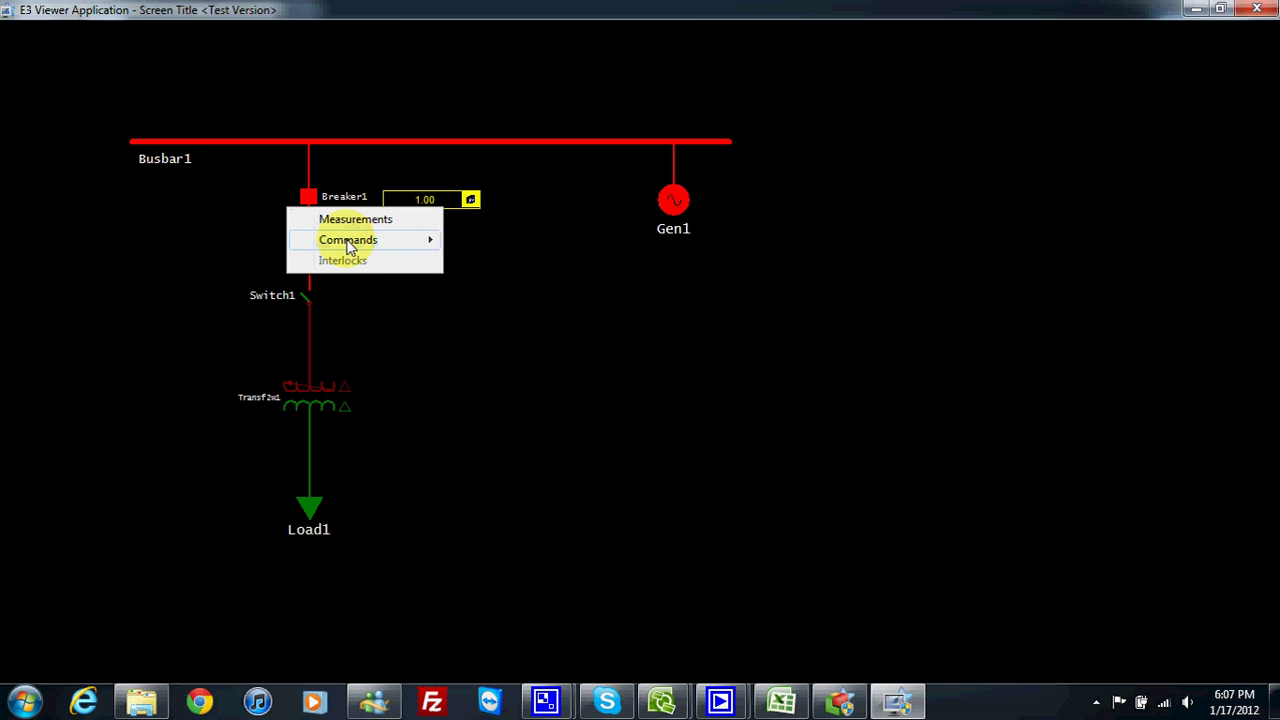
{"action": "mouse_move", "coordinate": [415, 239]}
{"action": "mouse_move", "coordinate": [520, 247]}
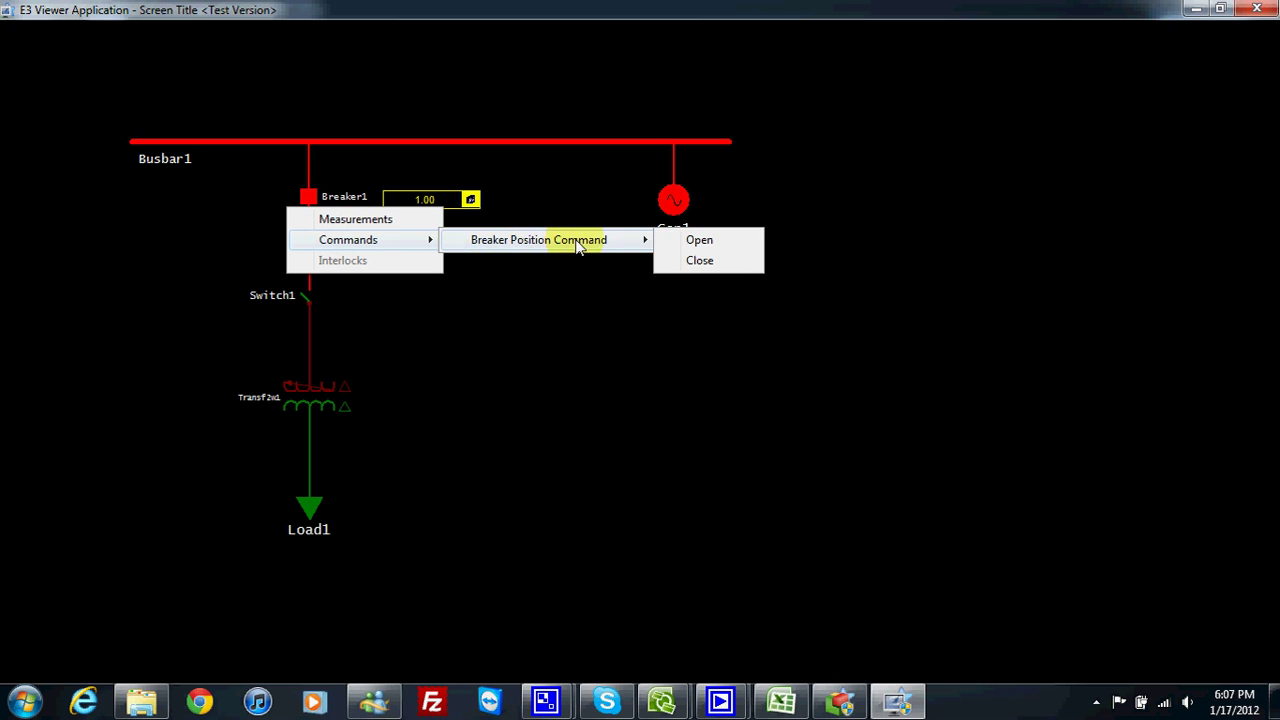
{"action": "left_click", "coordinate": [690, 241]}
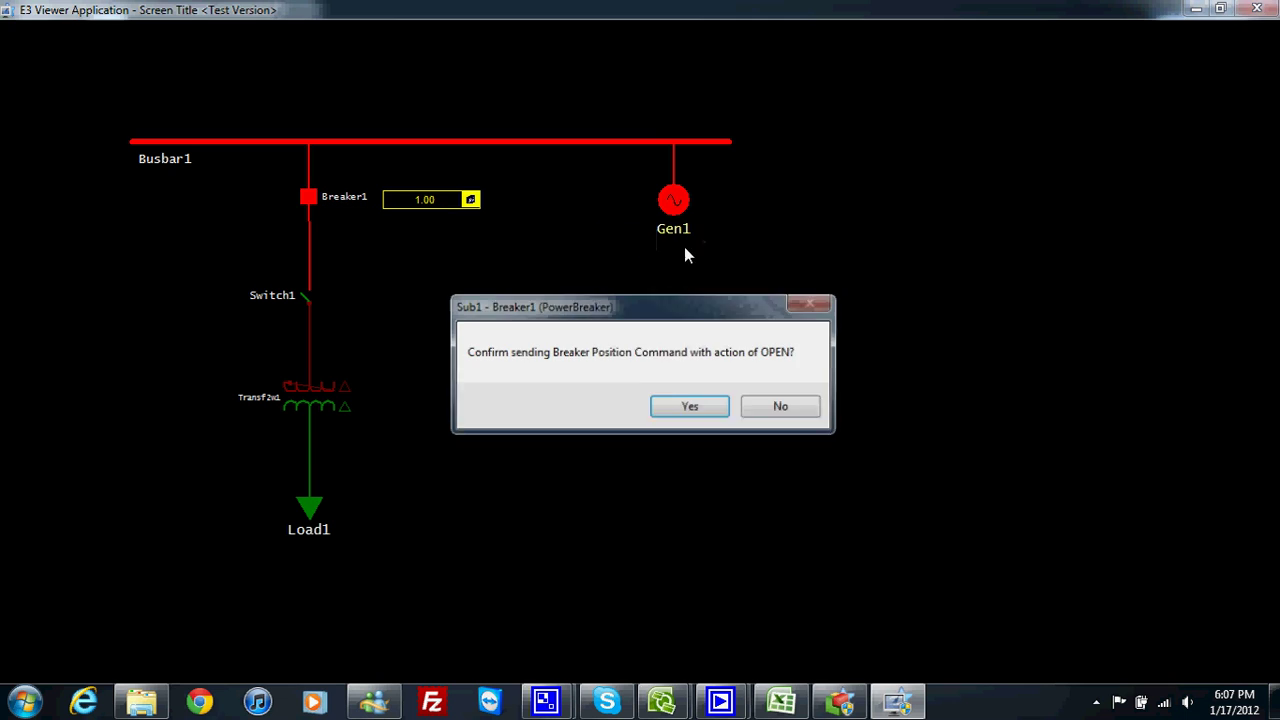
{"action": "left_click", "coordinate": [675, 416]}
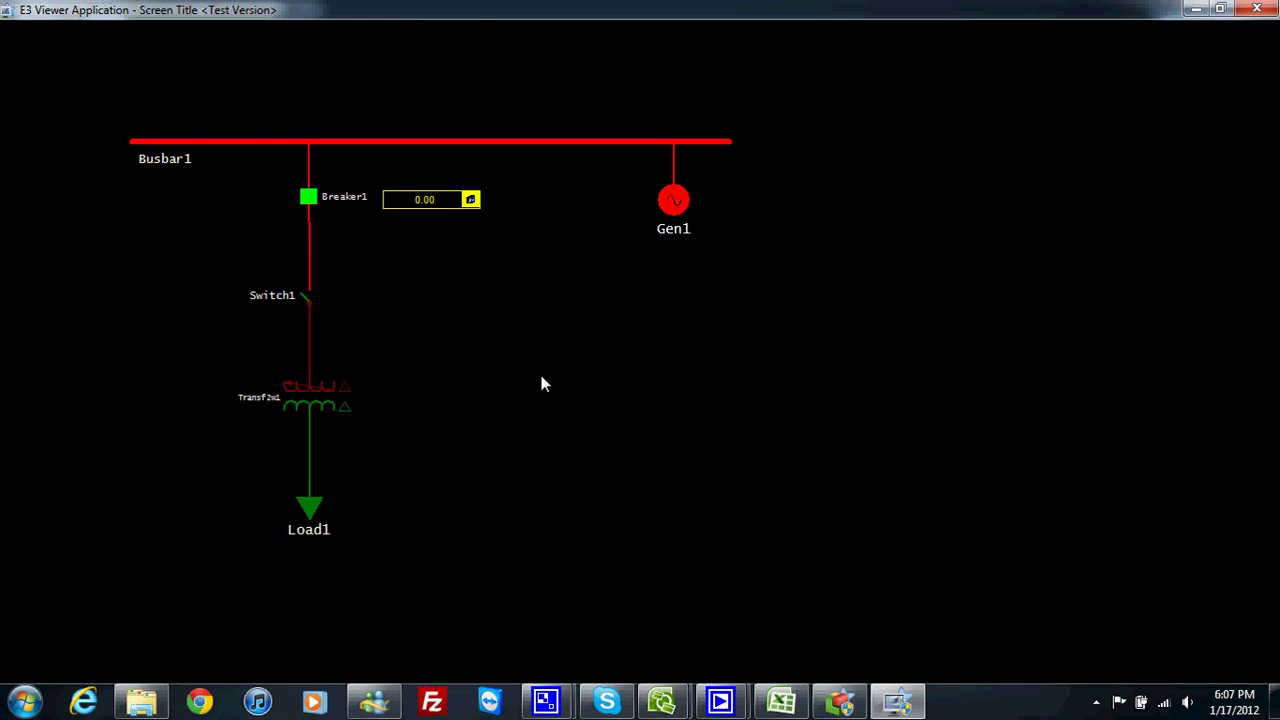
- Show Breaker1's measurements window clear of the breaker and examine the Open and Close units of its Breaker Position Command
{"action": "right_click", "coordinate": [313, 204]}
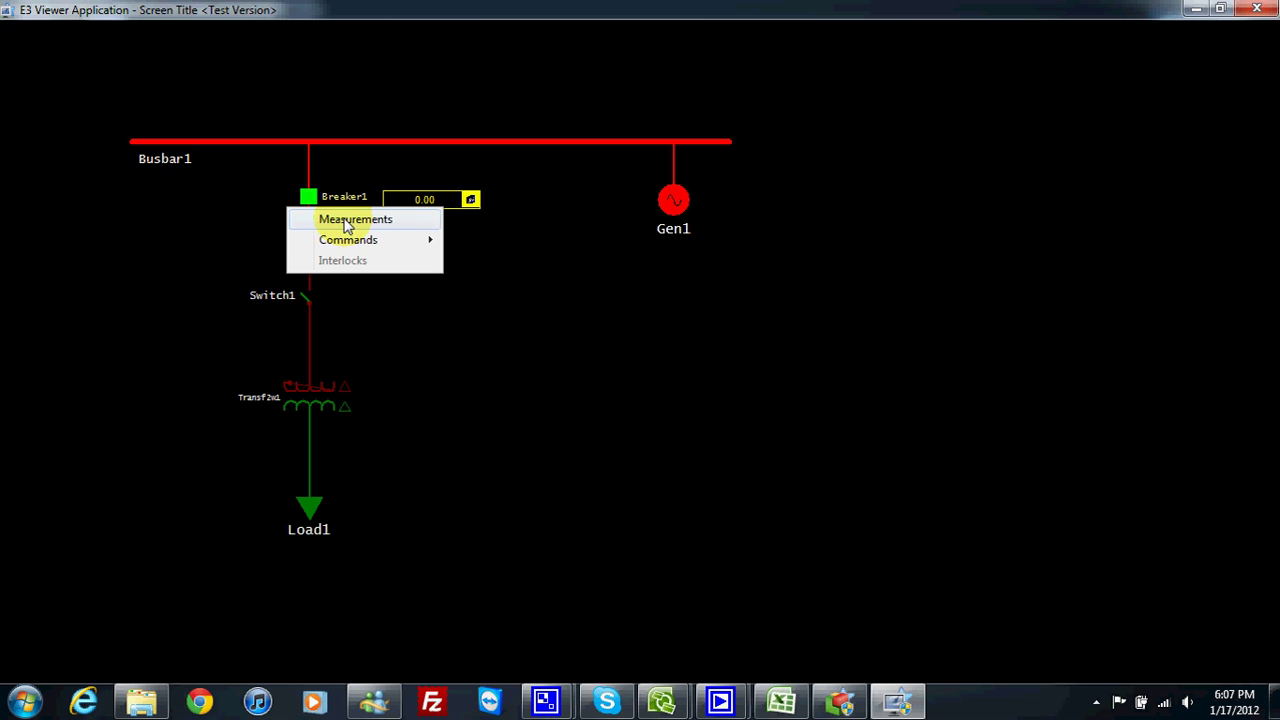
{"action": "left_click", "coordinate": [347, 222]}
{"action": "left_click_drag", "start_coordinate": [503, 236], "coordinate": [630, 287]}
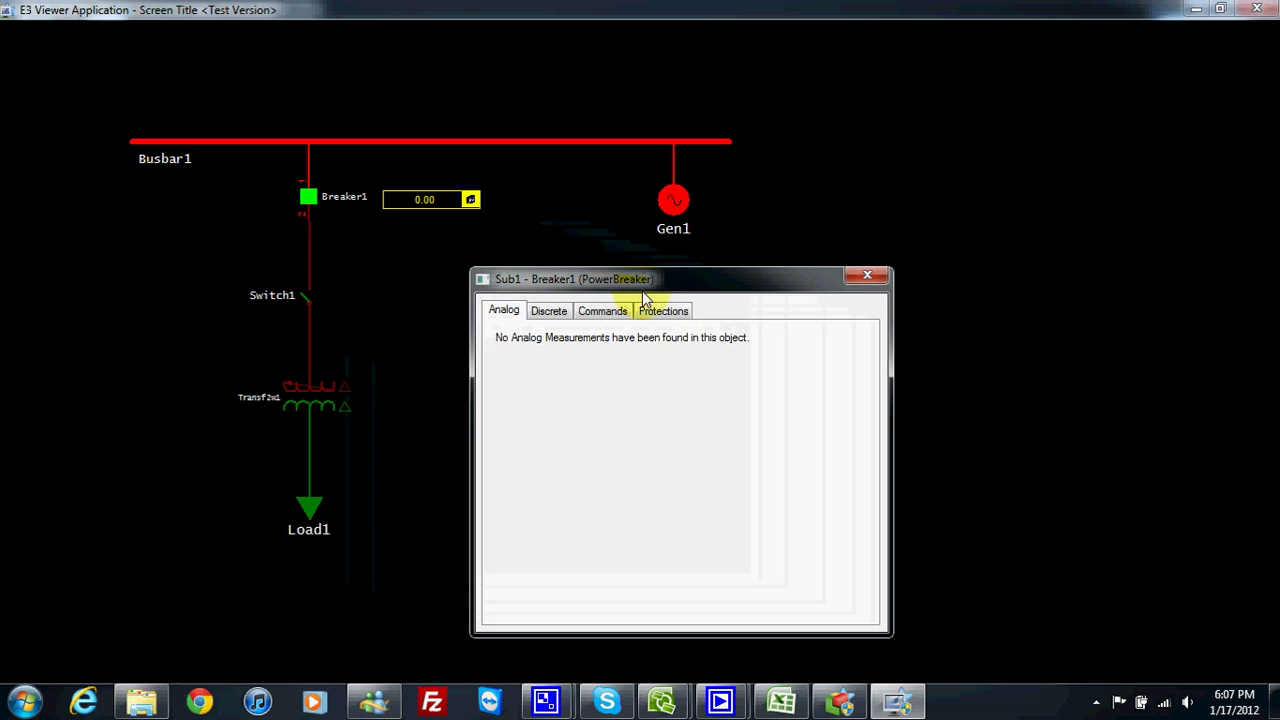
{"action": "left_click", "coordinate": [592, 313]}
{"action": "left_click", "coordinate": [567, 356]}
{"action": "left_click", "coordinate": [566, 370]}
{"action": "left_click", "coordinate": [568, 372]}
{"action": "left_click", "coordinate": [570, 370]}
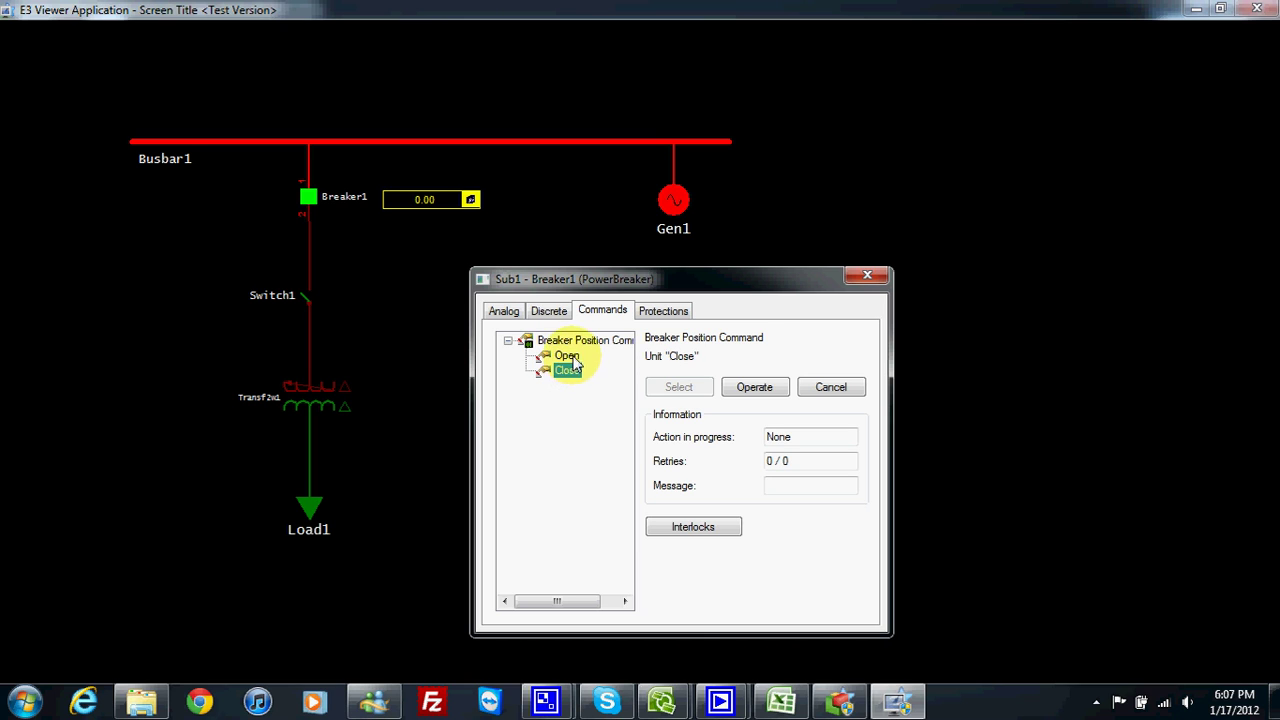
{"action": "left_click", "coordinate": [567, 356]}
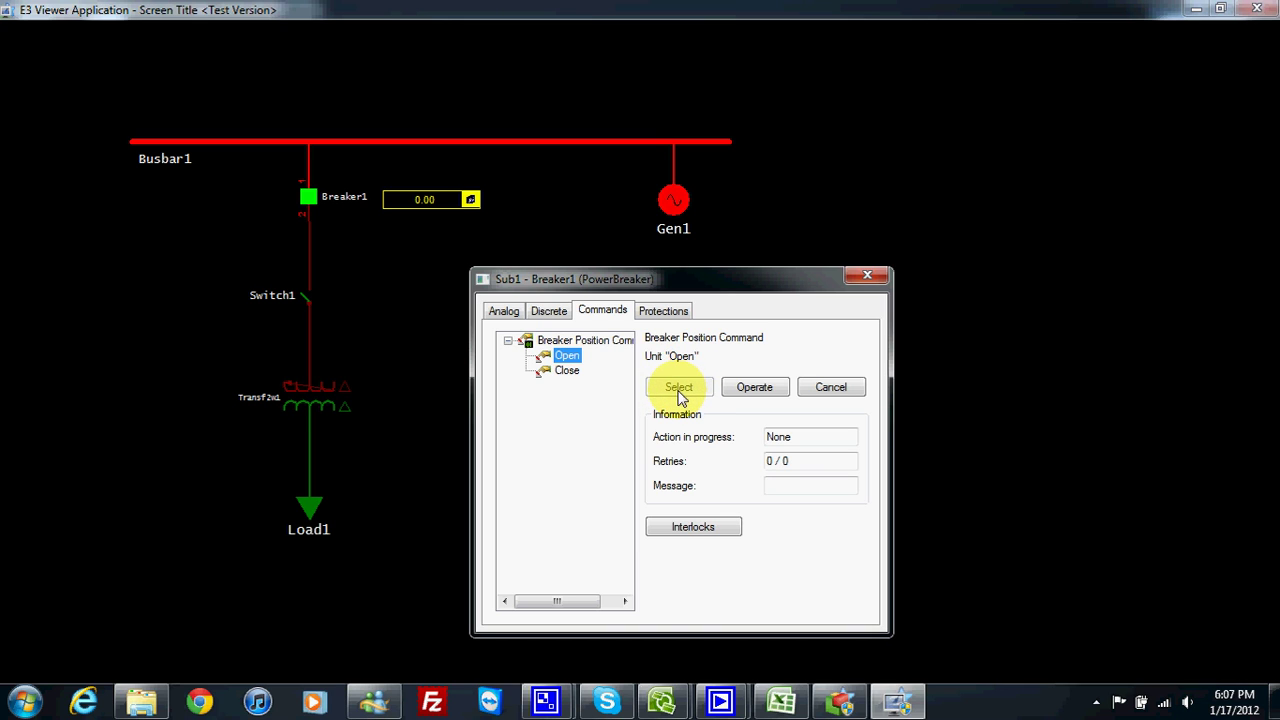
- Operate the Close unit and then the Open unit from Breaker1's measurements window, confirming each command
{"action": "left_click", "coordinate": [565, 371]}
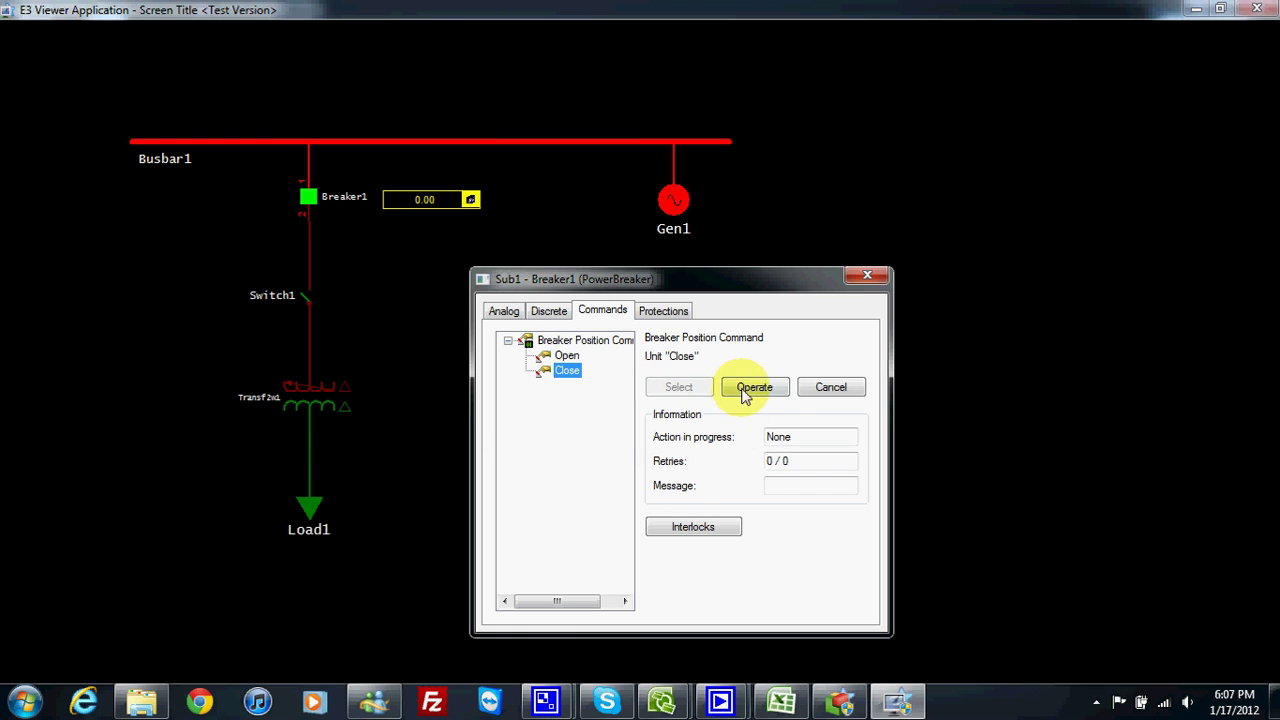
{"action": "left_click", "coordinate": [754, 388]}
{"action": "left_click", "coordinate": [731, 412]}
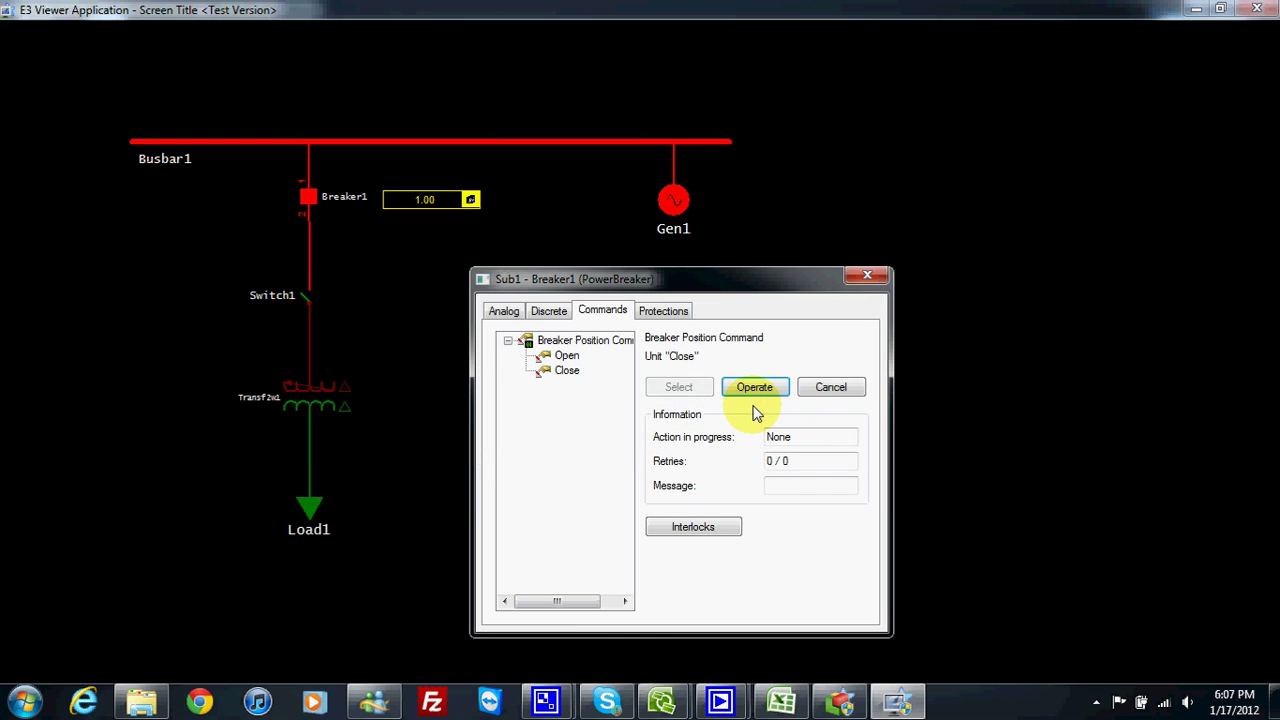
{"action": "left_click", "coordinate": [567, 357]}
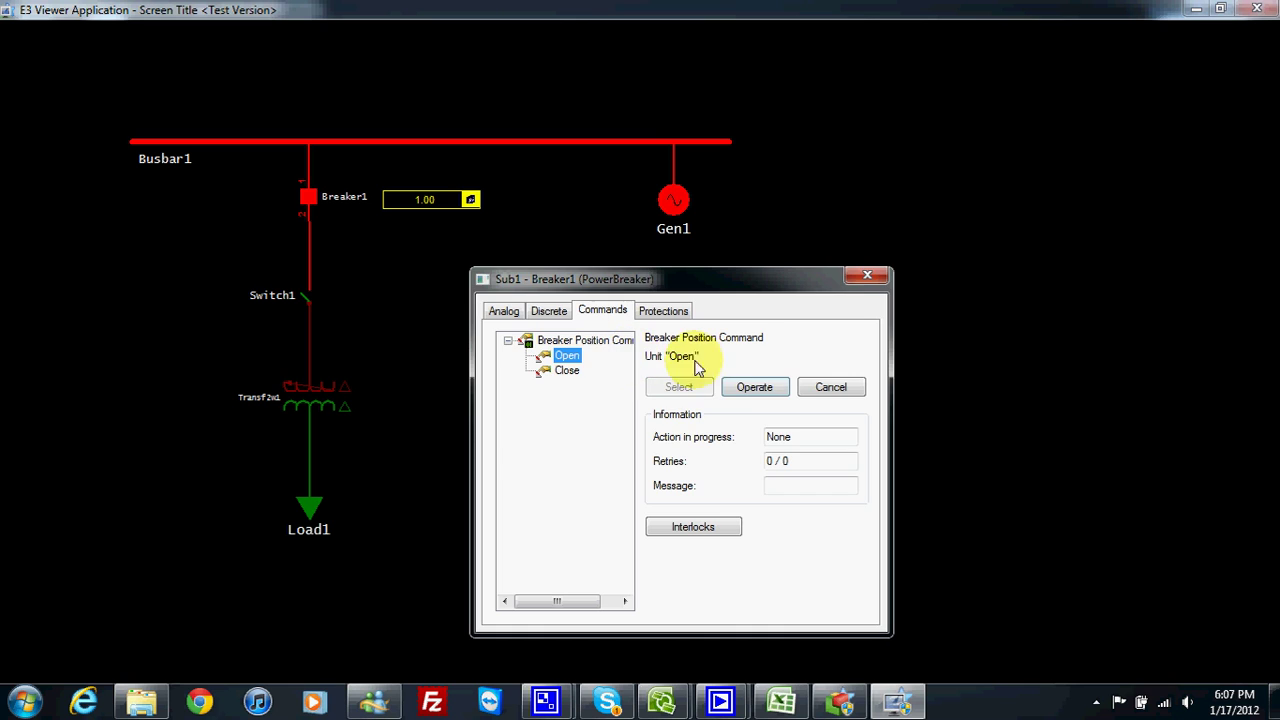
{"action": "left_click", "coordinate": [752, 387]}
{"action": "left_click", "coordinate": [725, 412]}
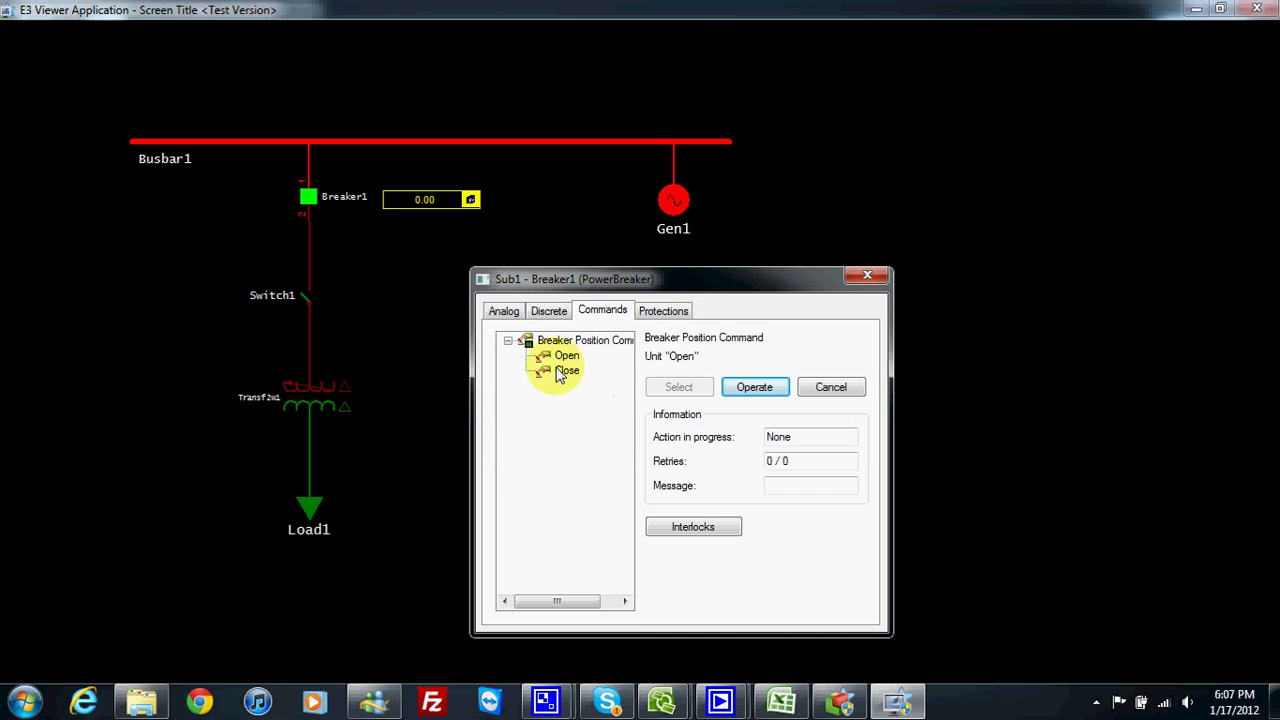
- Repeat the Close and Open operations from Breaker1's measurements window, confirming both commands
{"action": "left_click", "coordinate": [752, 387]}
{"action": "left_click", "coordinate": [735, 412]}
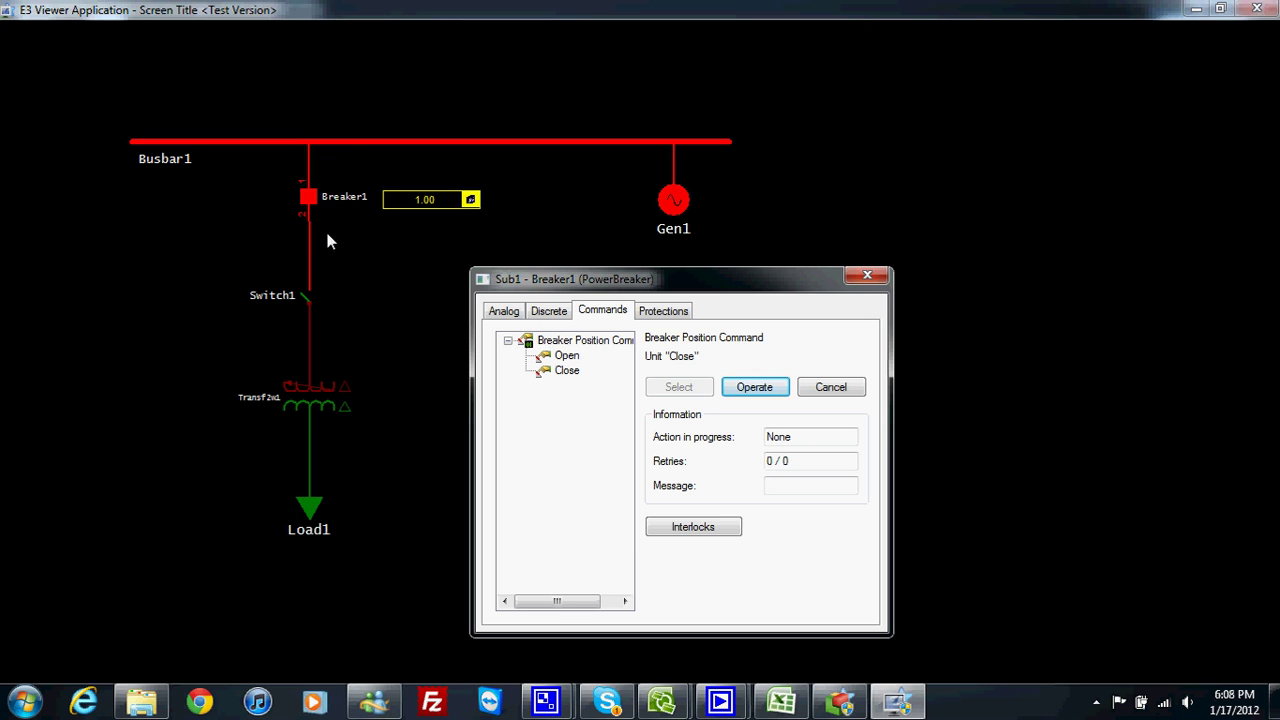
{"action": "left_click", "coordinate": [569, 357]}
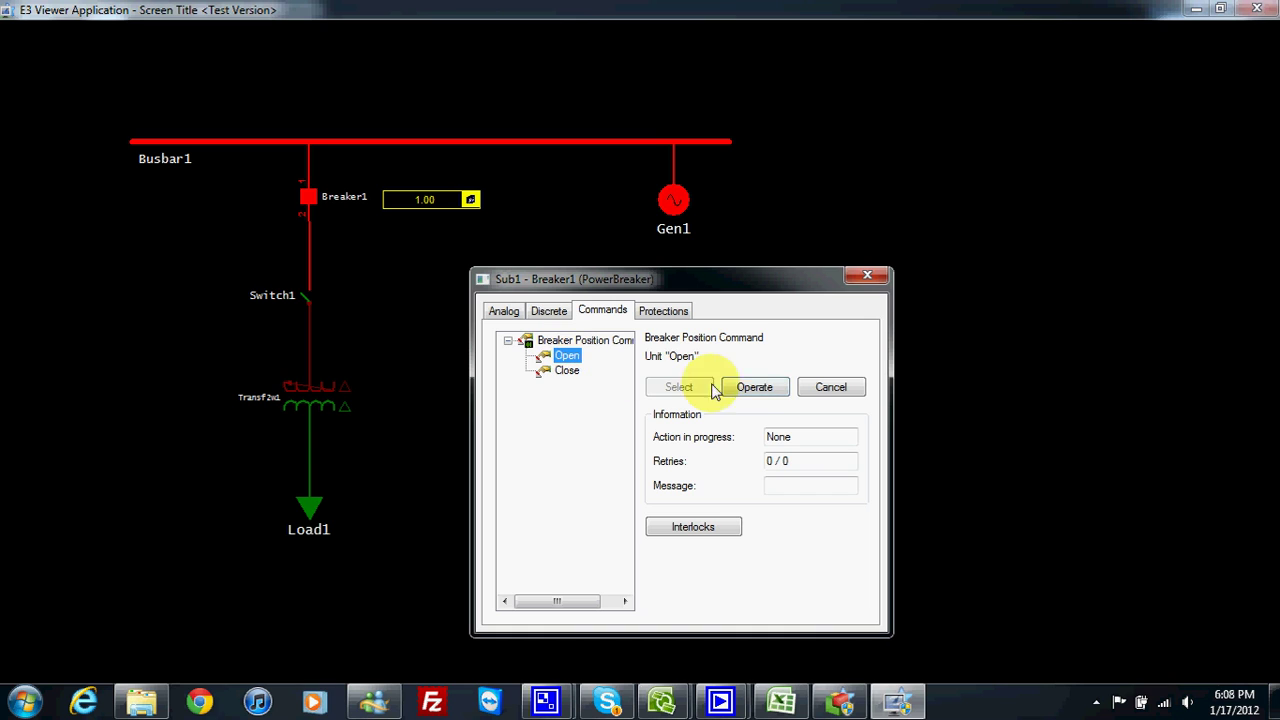
{"action": "left_click", "coordinate": [745, 392]}
{"action": "left_click", "coordinate": [706, 418]}
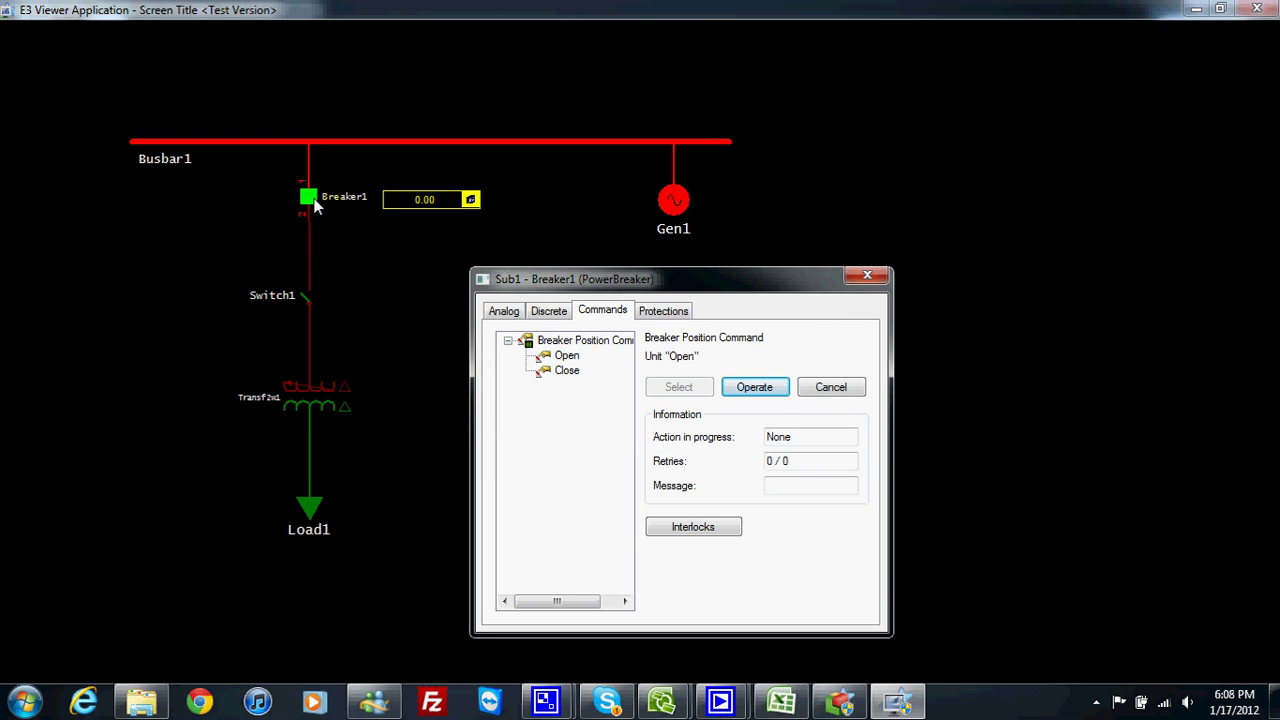
- Close Breaker1's measurements window and exit the viewer
{"action": "left_click_drag", "start_coordinate": [551, 283], "coordinate": [531, 257]}
{"action": "left_click", "coordinate": [845, 255]}
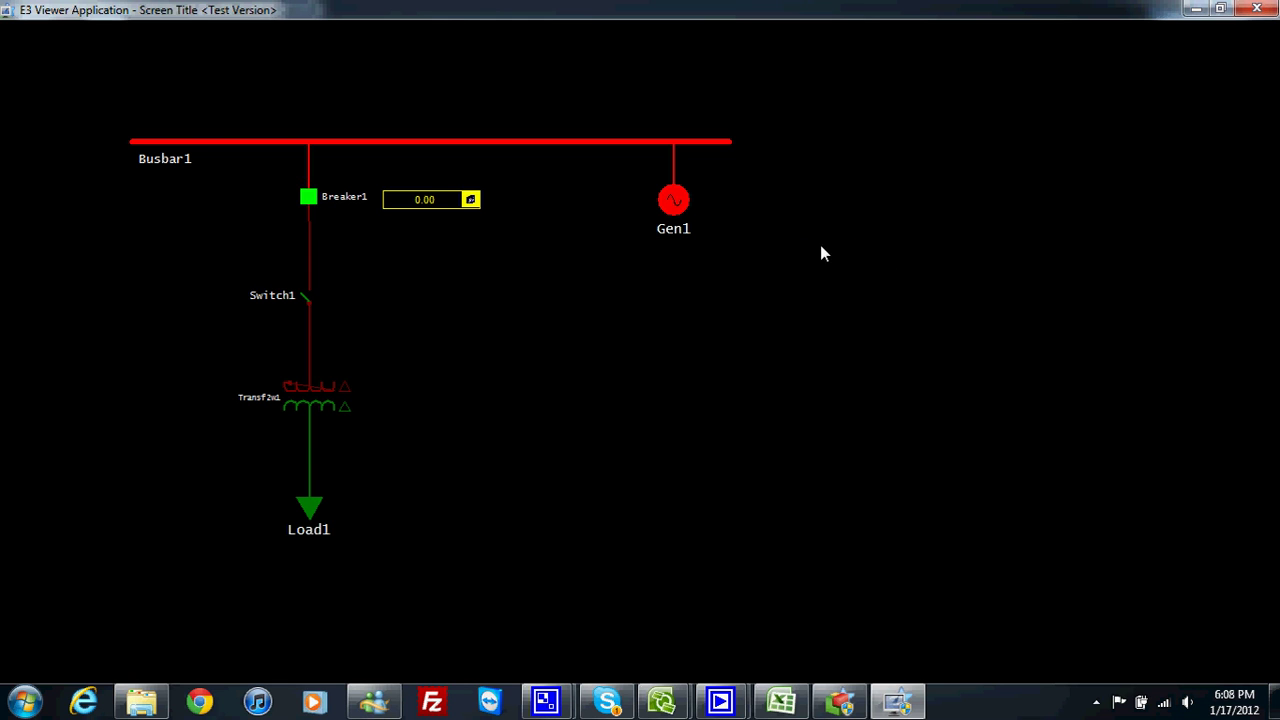
{"action": "left_click", "coordinate": [1258, 10]}
- Add a Commands folder to Switch1 in the Sub1 substation
{"action": "left_click_drag", "start_coordinate": [482, 263], "coordinate": [482, 280]}
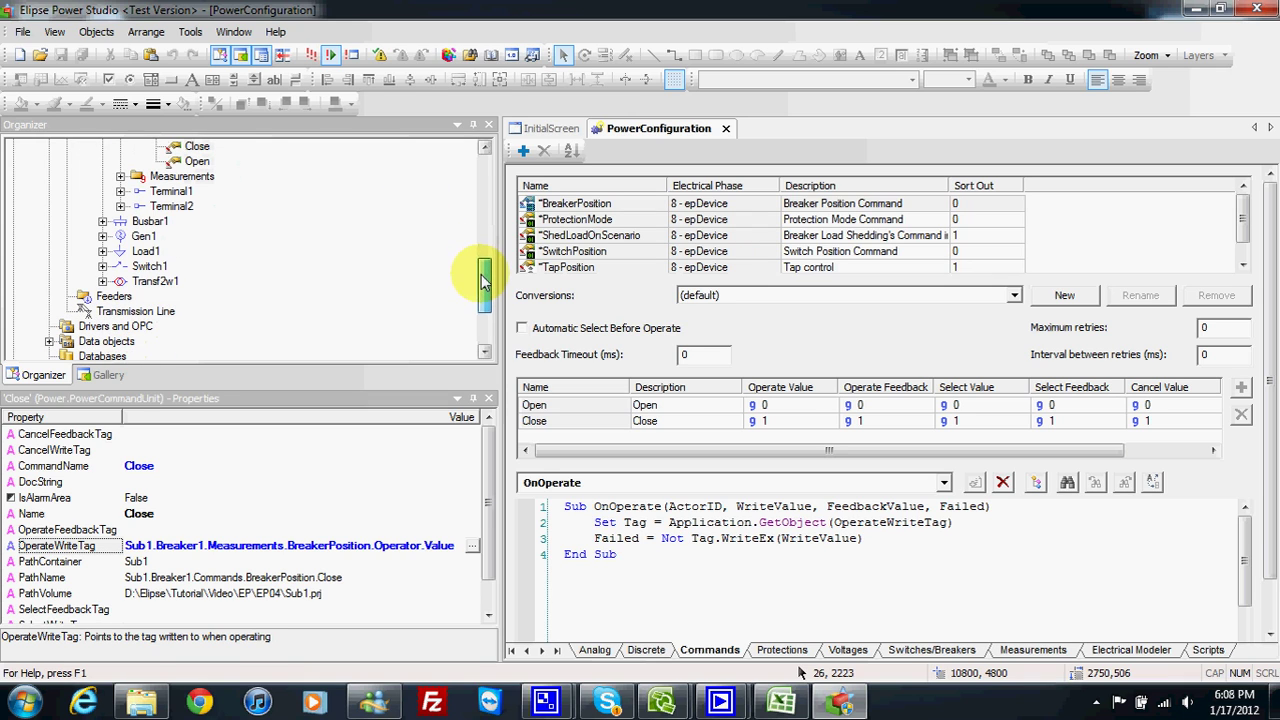
{"action": "double_click", "coordinate": [150, 266]}
{"action": "left_click_drag", "start_coordinate": [483, 278], "coordinate": [486, 290]}
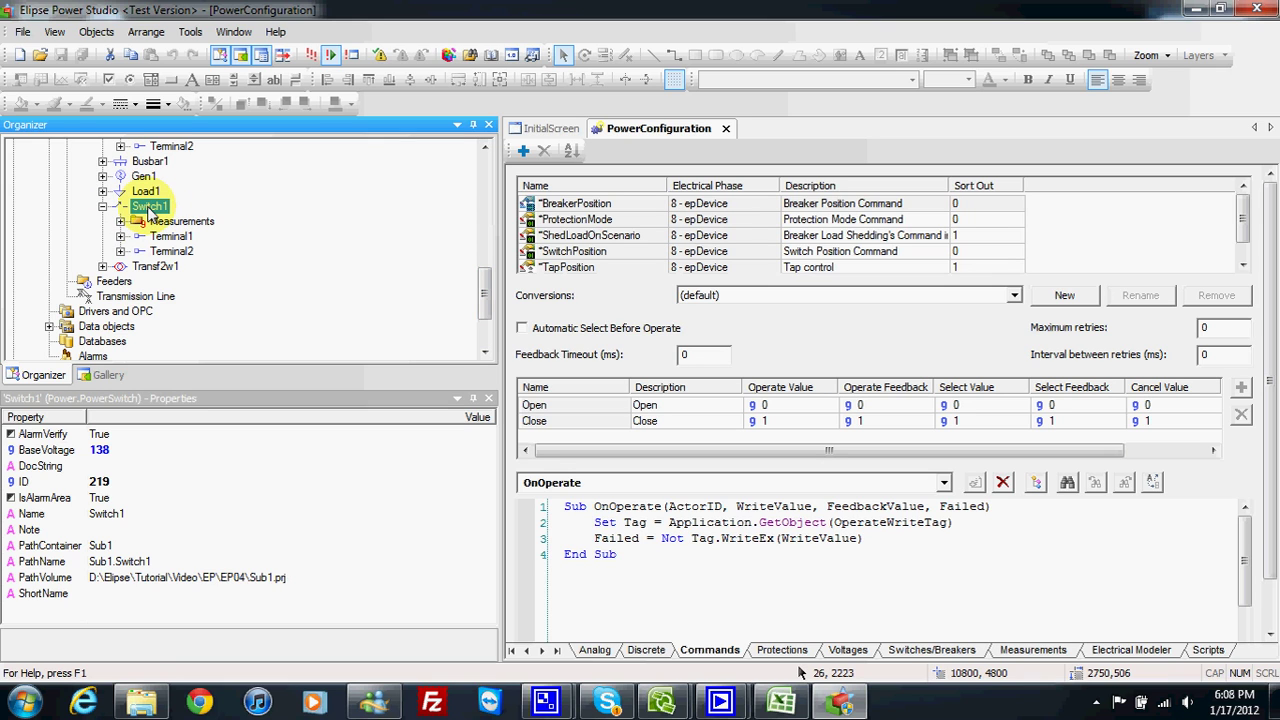
{"action": "right_click", "coordinate": [148, 211]}
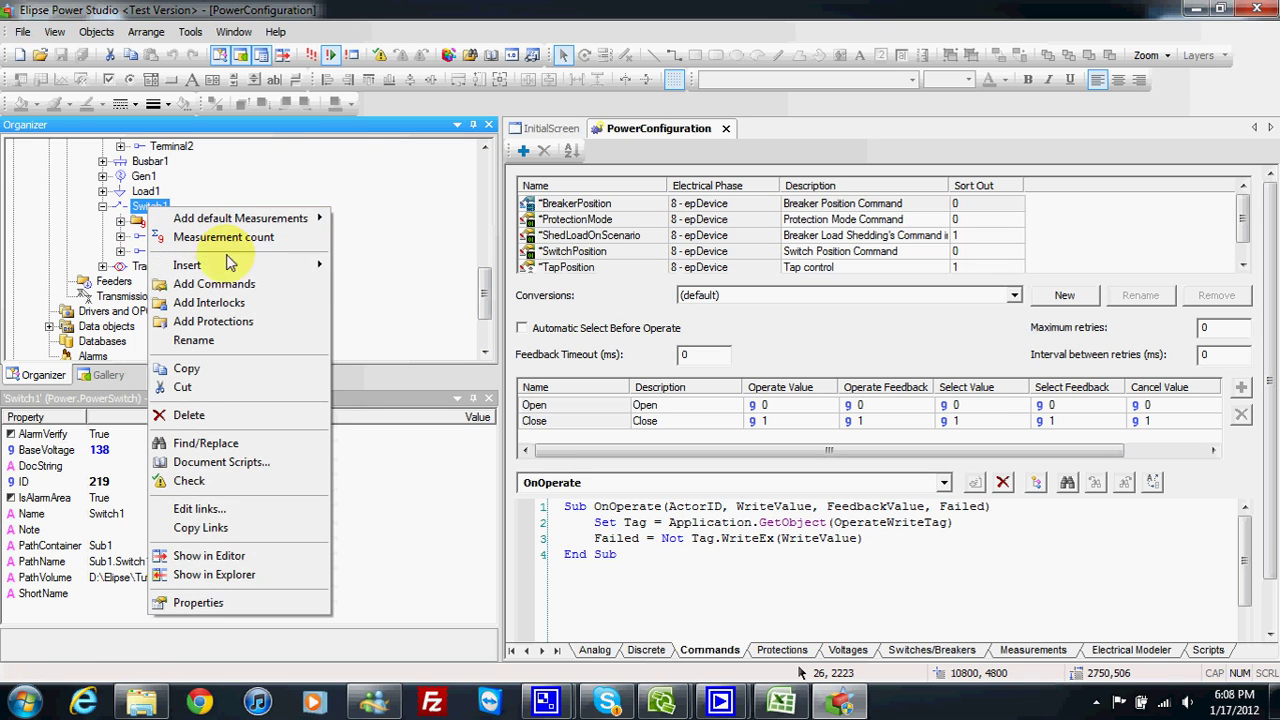
{"action": "left_click", "coordinate": [220, 284]}
- Insert a discrete command in Switch1's Commands folder and name it SwitchPosition
{"action": "left_click", "coordinate": [166, 221]}
{"action": "right_click", "coordinate": [166, 221]}
{"action": "mouse_move", "coordinate": [225, 249]}
{"action": "left_click", "coordinate": [360, 233]}
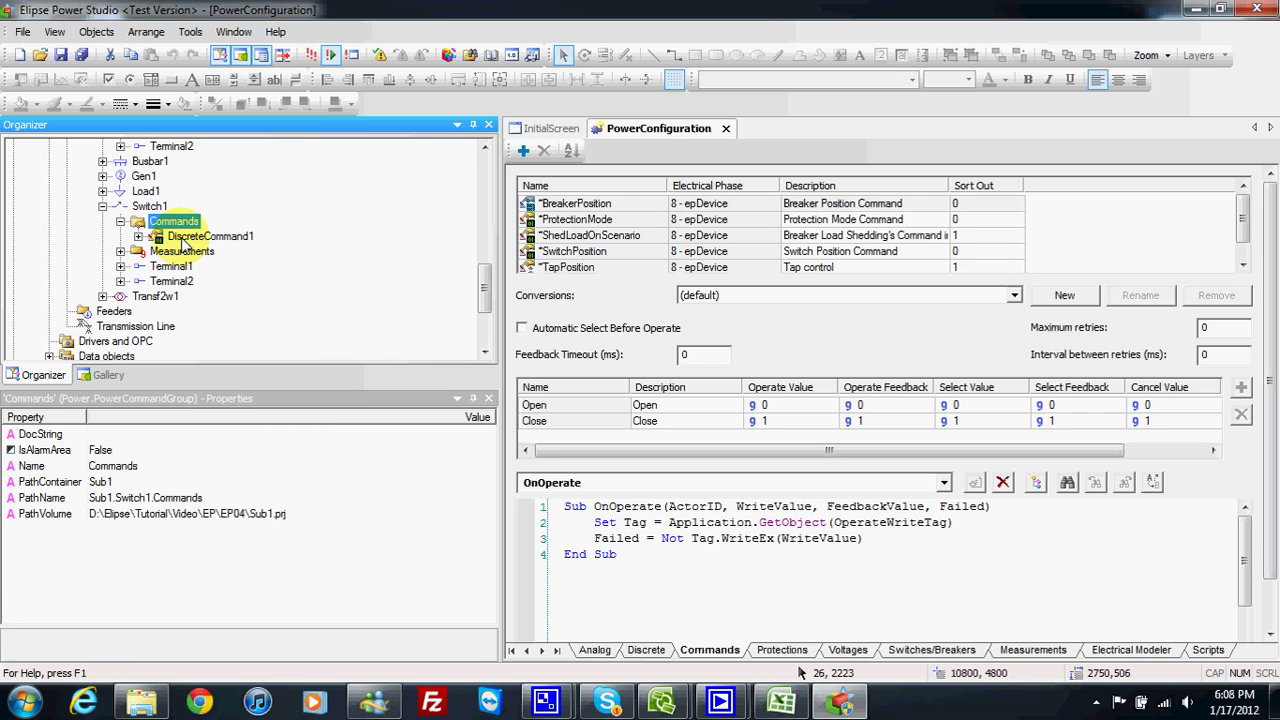
{"action": "left_click", "coordinate": [183, 238]}
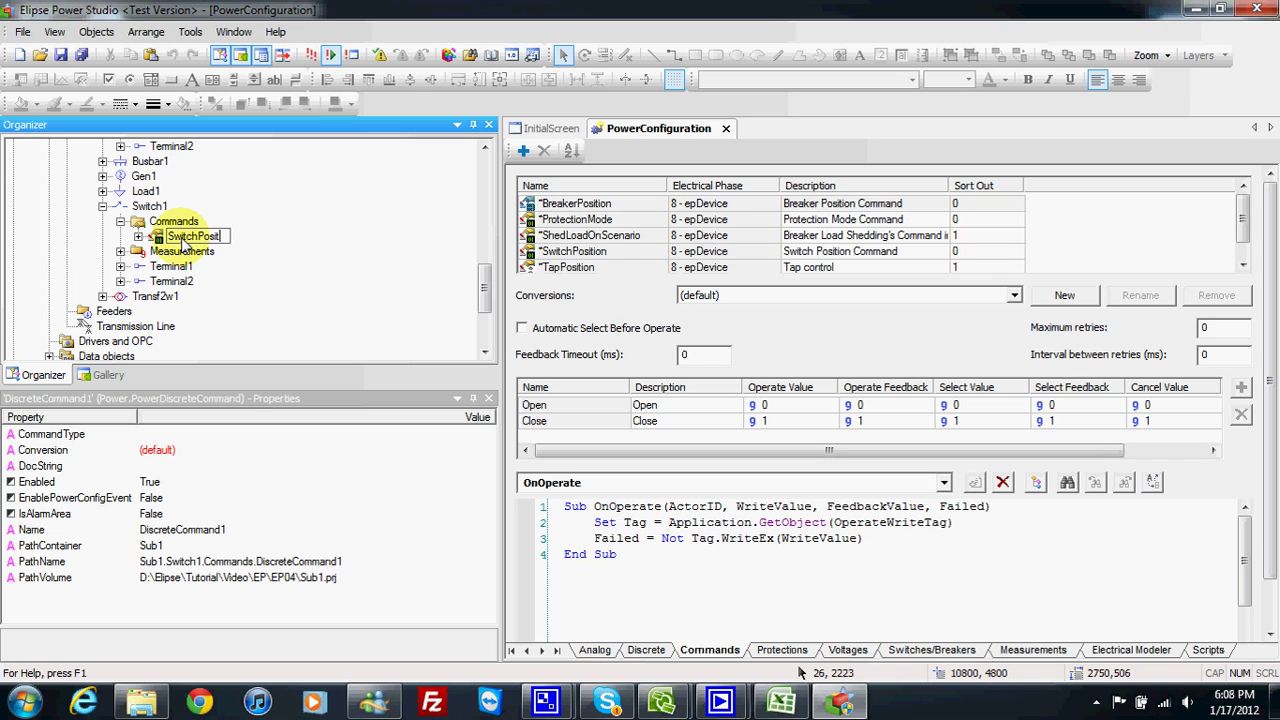
{"action": "left_click", "coordinate": [181, 252]}
- Set the CommandType of Switch1's SwitchPosition command to *SwitchPosition
{"action": "left_click", "coordinate": [192, 236]}
{"action": "left_click", "coordinate": [178, 437]}
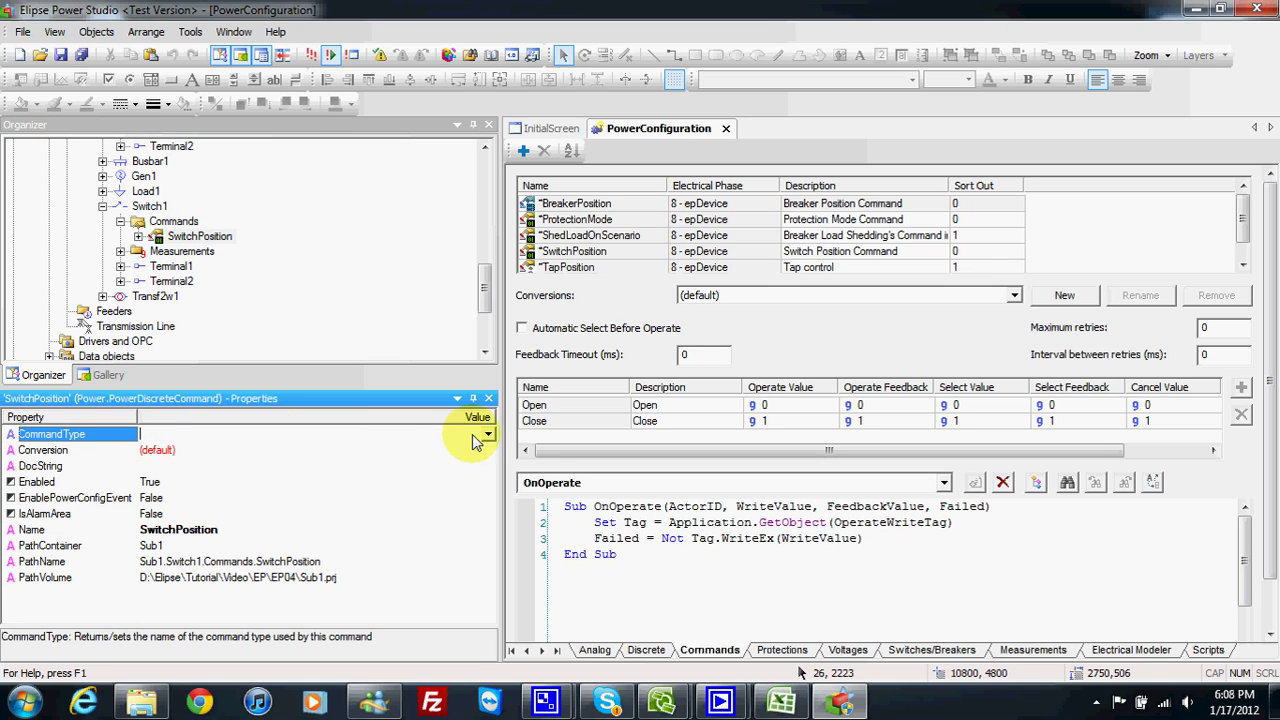
{"action": "left_click", "coordinate": [488, 437]}
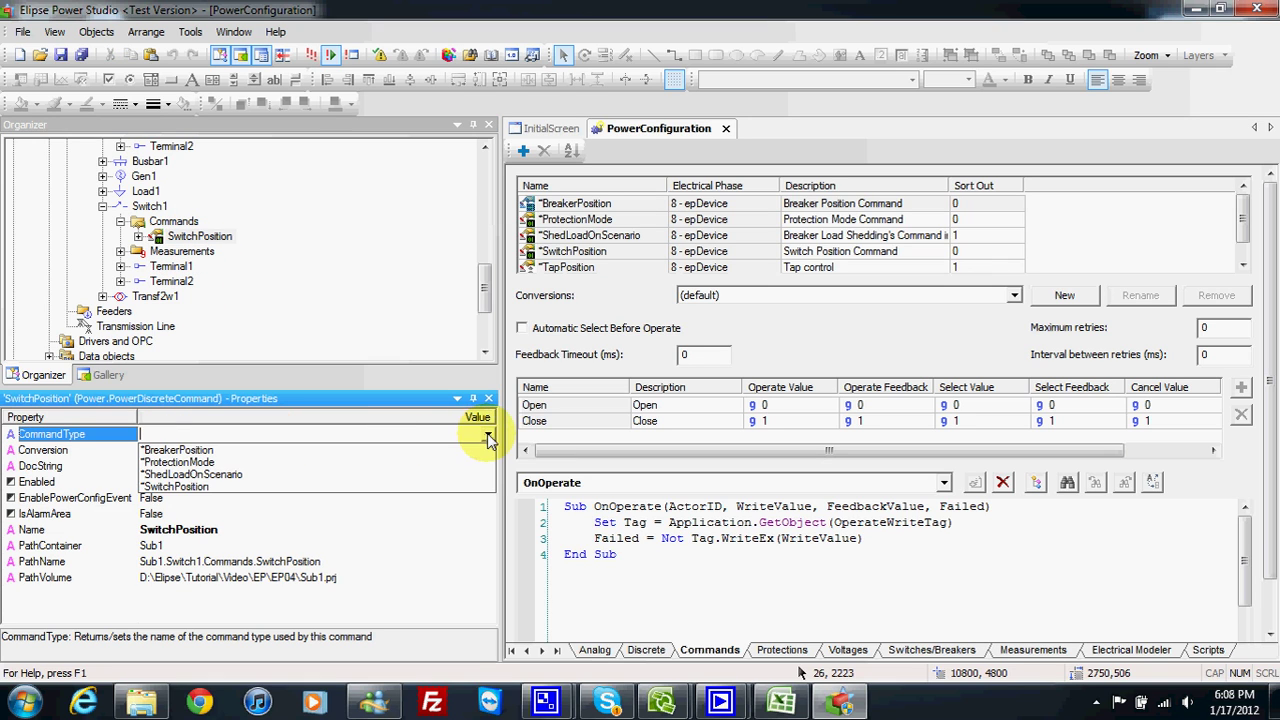
{"action": "left_click", "coordinate": [210, 488]}
- Rename the SwitchPosition command's existing unit, CommandUnit1, as Open
{"action": "left_click", "coordinate": [138, 236]}
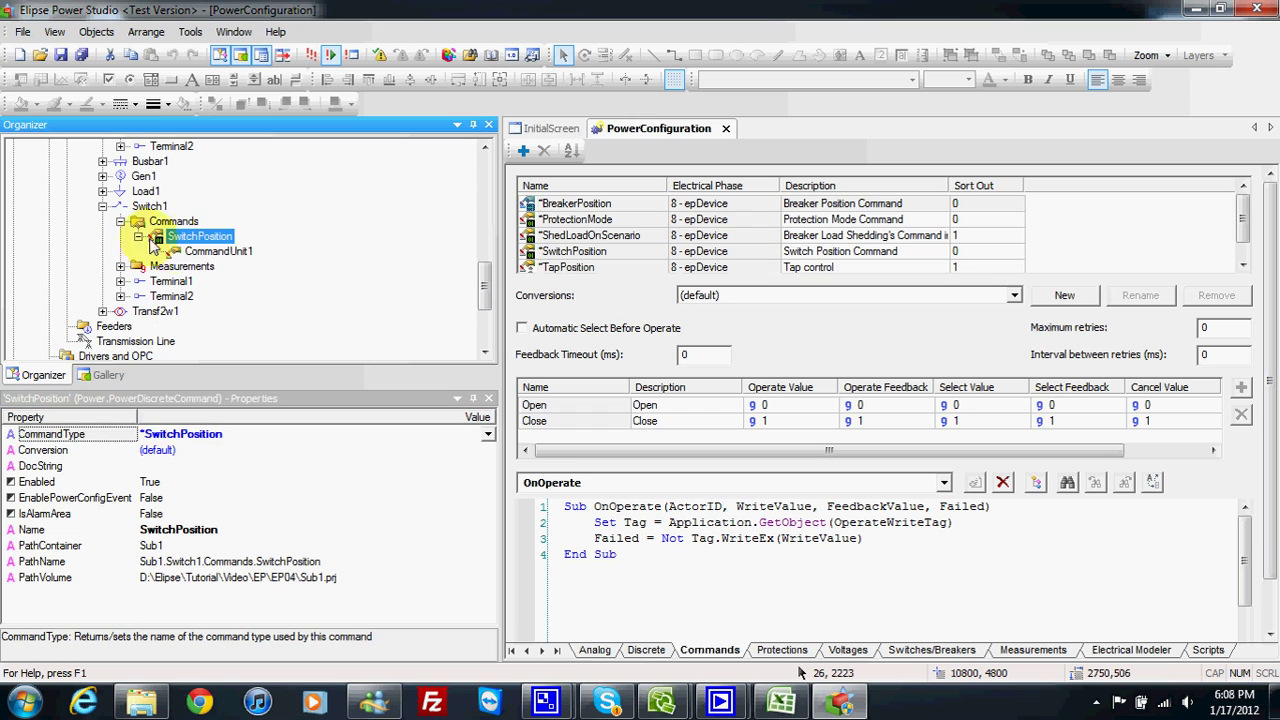
{"action": "left_click", "coordinate": [210, 252]}
{"action": "key", "text": "F2"}
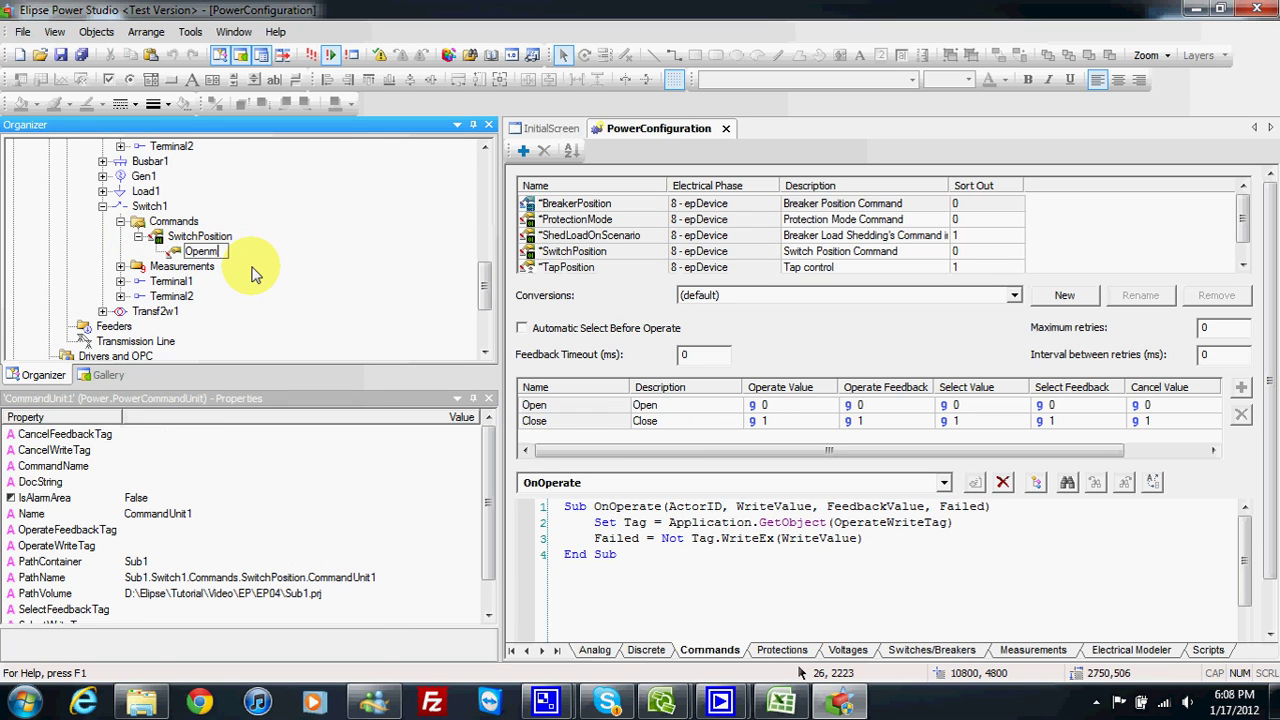
{"action": "type", "text": "Openm"}
{"action": "key", "text": "Return"}
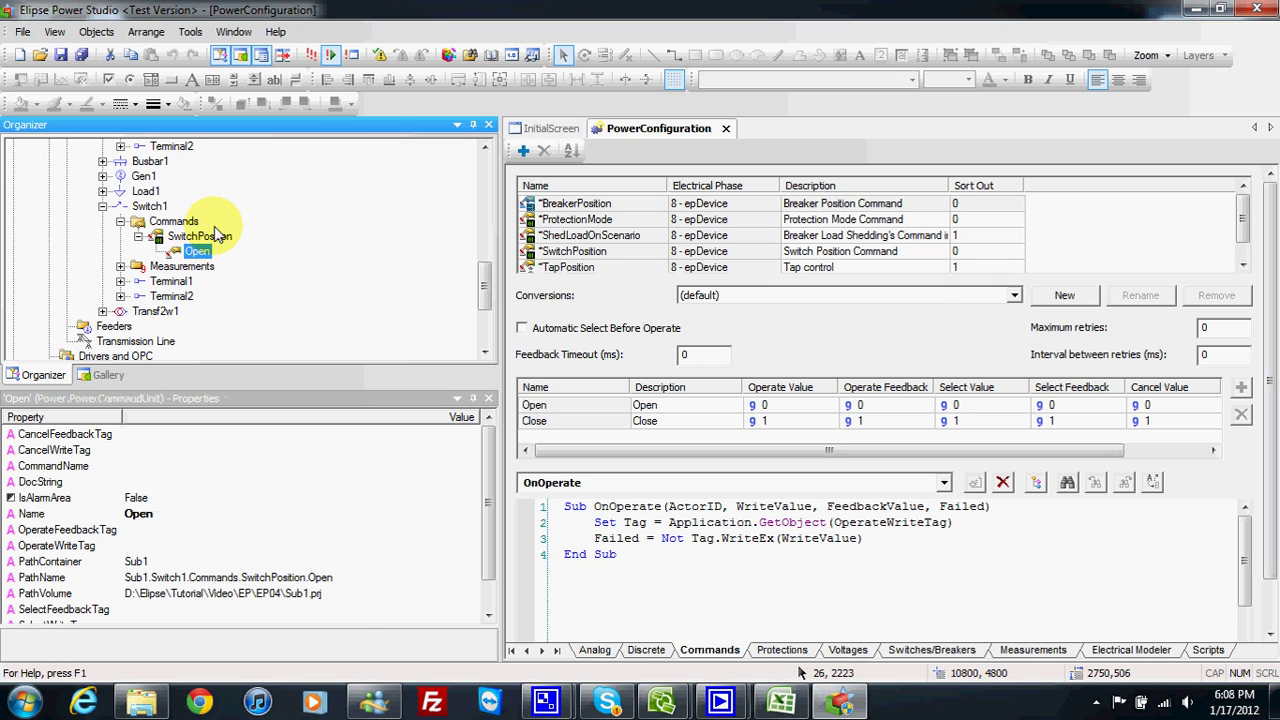
- Insert a second command unit under Switch1's SwitchPosition command and name it Close
{"action": "left_click", "coordinate": [200, 237]}
{"action": "right_click", "coordinate": [218, 240]}
{"action": "mouse_move", "coordinate": [300, 250]}
{"action": "left_click", "coordinate": [373, 254]}
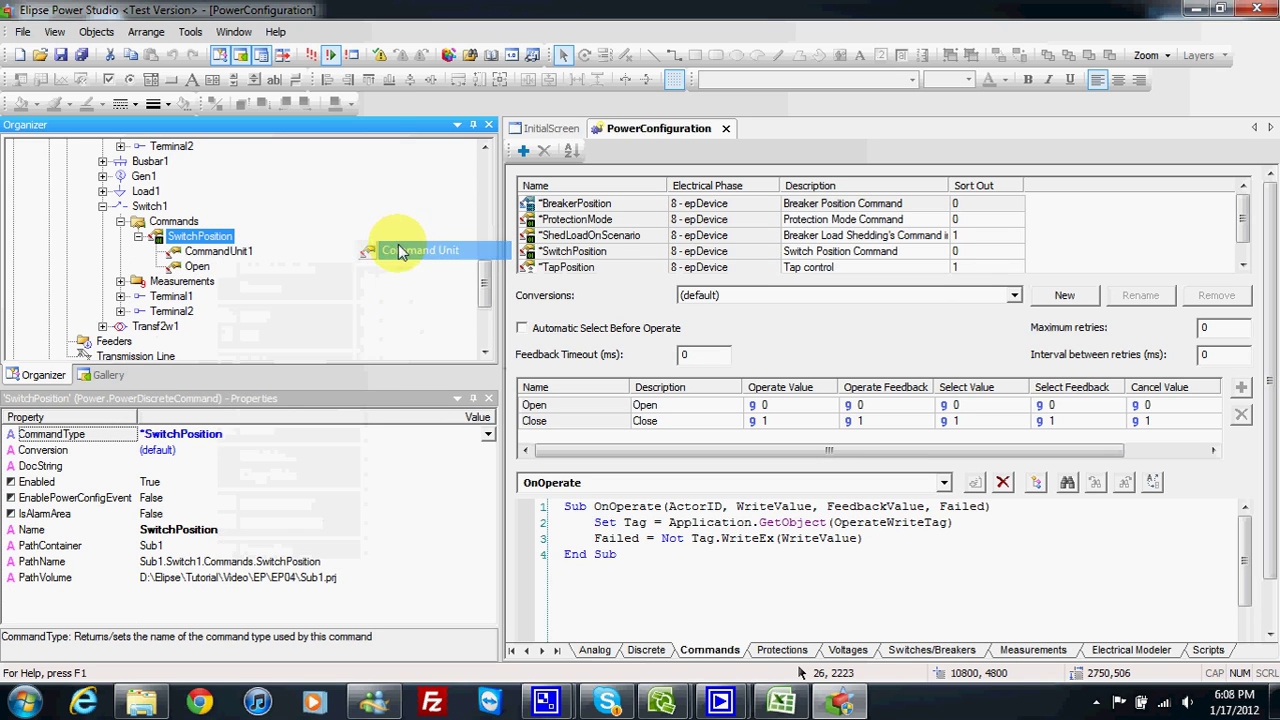
{"action": "left_click", "coordinate": [197, 269]}
{"action": "double_click", "coordinate": [218, 256]}
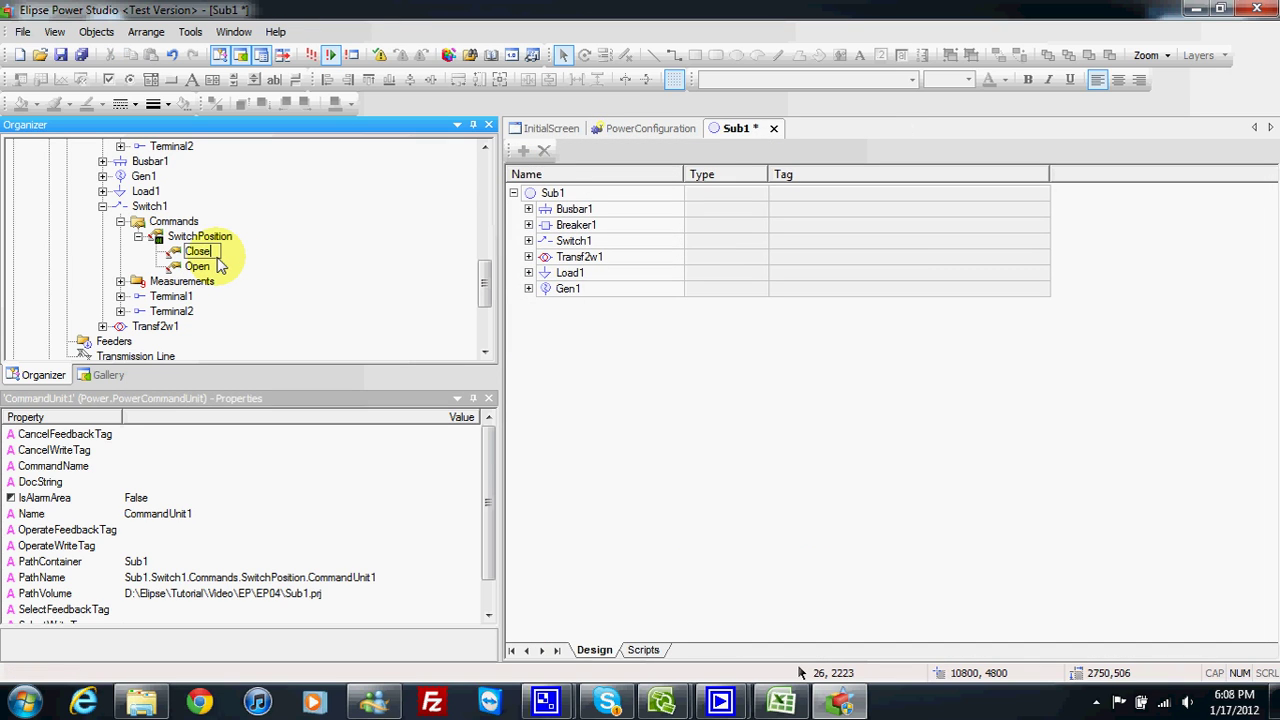
{"action": "key", "text": "Return"}
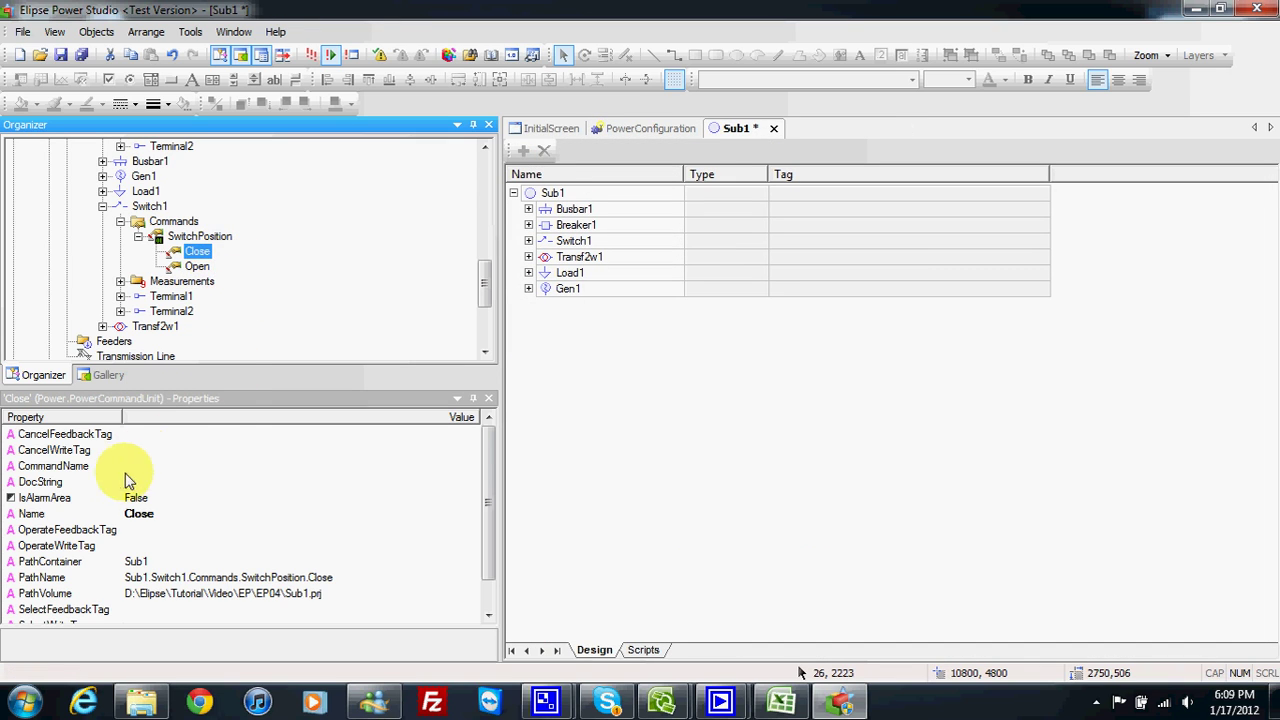
- Set CommandName to Close for SwitchPosition's Close unit and to Open for its Open unit
{"action": "left_click", "coordinate": [135, 466]}
{"action": "left_click", "coordinate": [471, 466]}
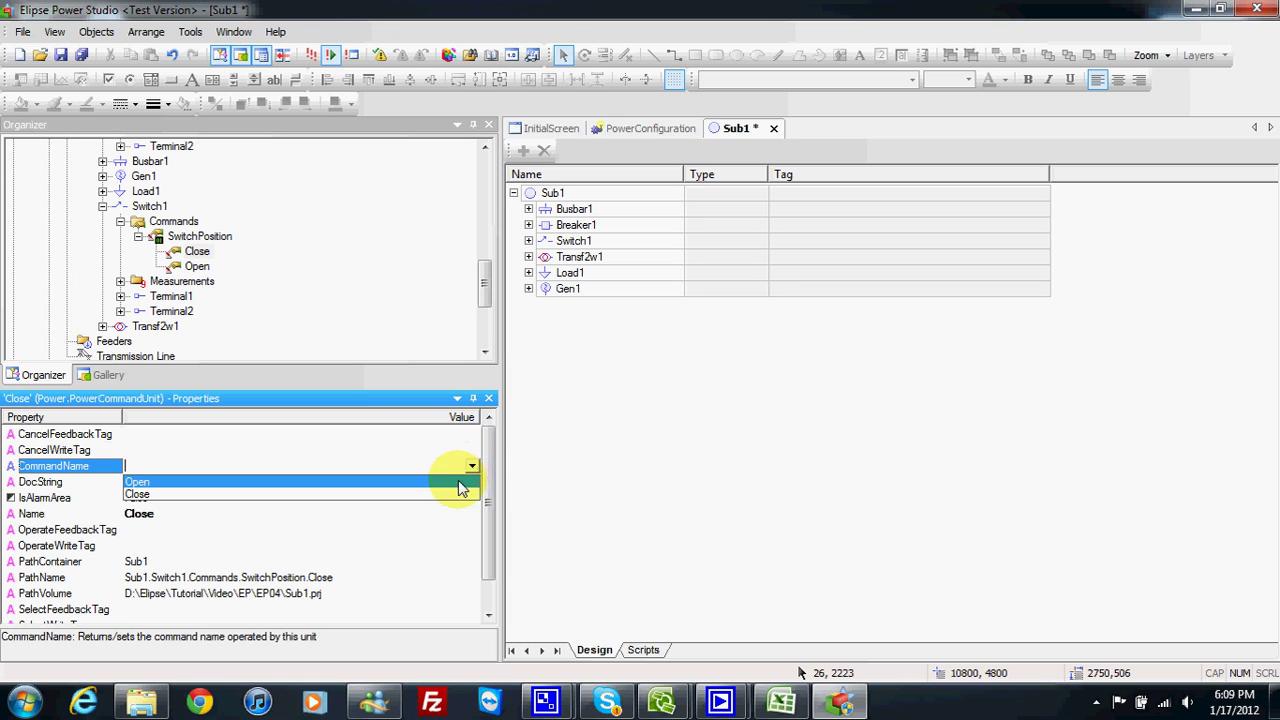
{"action": "left_click", "coordinate": [457, 498]}
{"action": "left_click", "coordinate": [198, 266]}
{"action": "left_click", "coordinate": [471, 466]}
{"action": "left_click", "coordinate": [445, 486]}
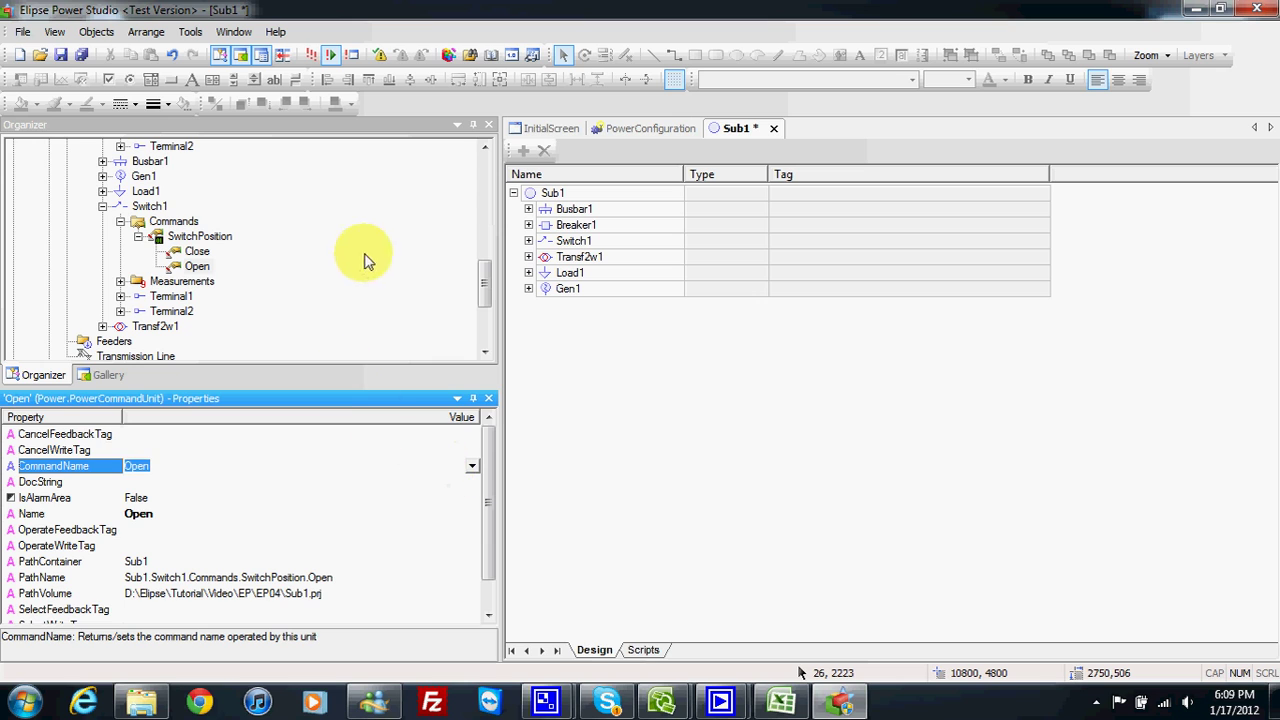
- Set the Open unit's OperateWriteTag to Sub1.Switch1.Measurements.SwitchPosition.Operator.Value
{"action": "left_click_drag", "start_coordinate": [485, 442], "coordinate": [490, 481]}
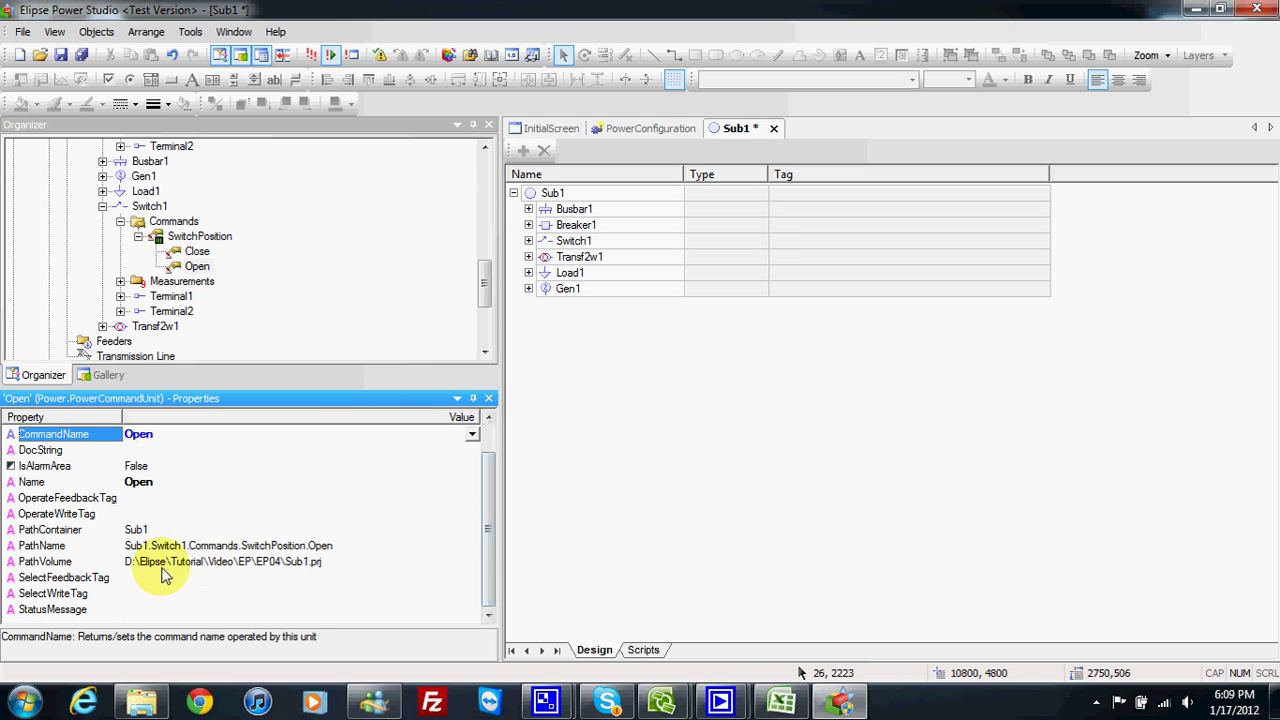
{"action": "left_click", "coordinate": [80, 513]}
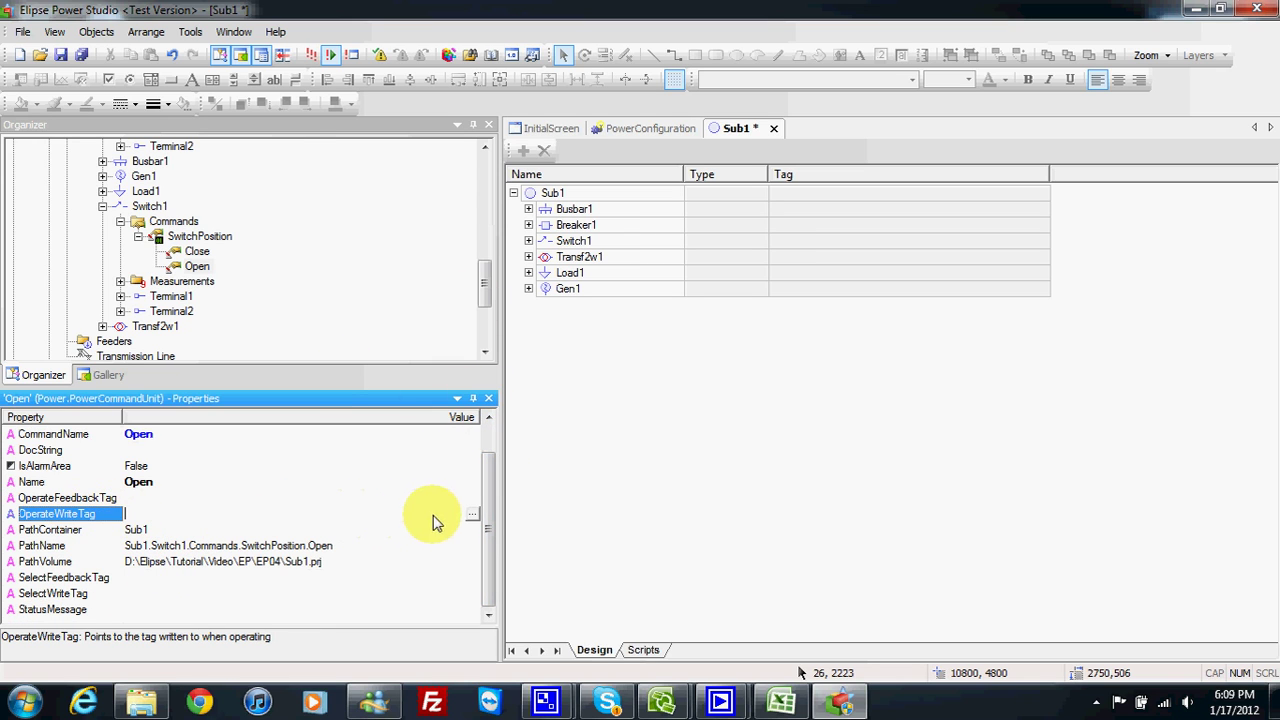
{"action": "left_click", "coordinate": [482, 513]}
{"action": "left_click_drag", "start_coordinate": [503, 398], "coordinate": [506, 466]}
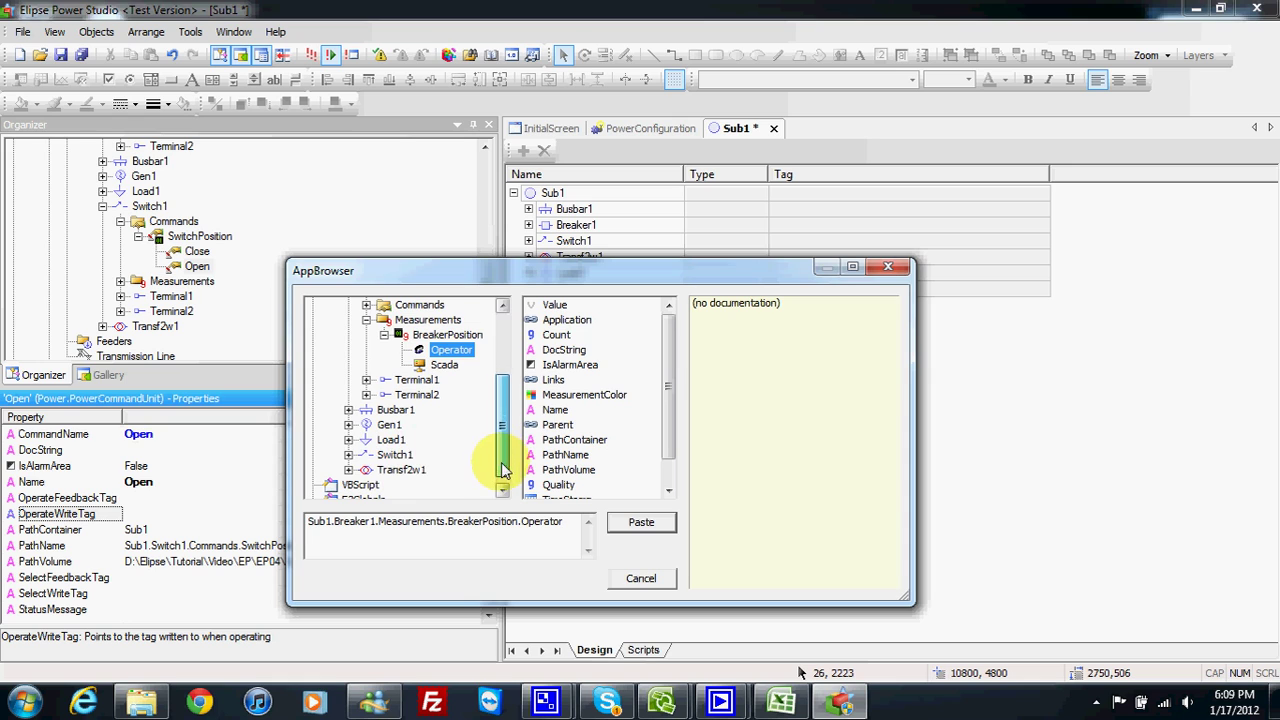
{"action": "left_click", "coordinate": [347, 454]}
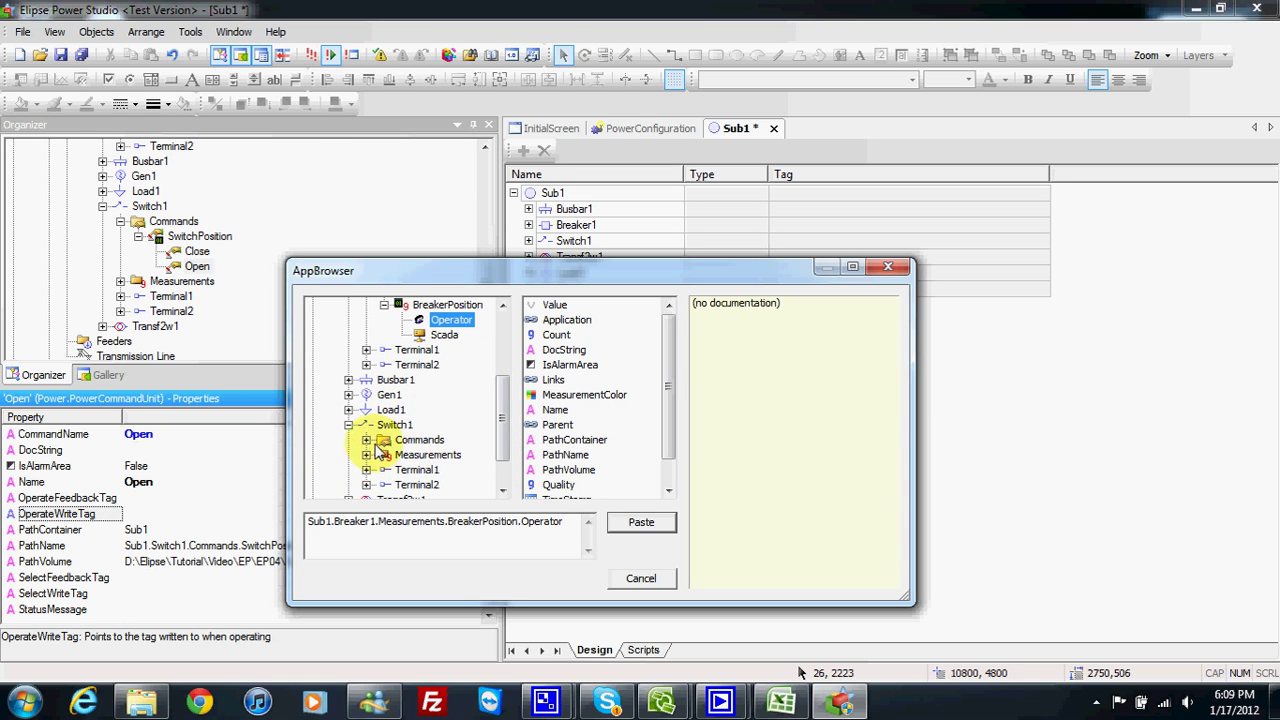
{"action": "left_click", "coordinate": [366, 455]}
{"action": "left_click", "coordinate": [384, 470]}
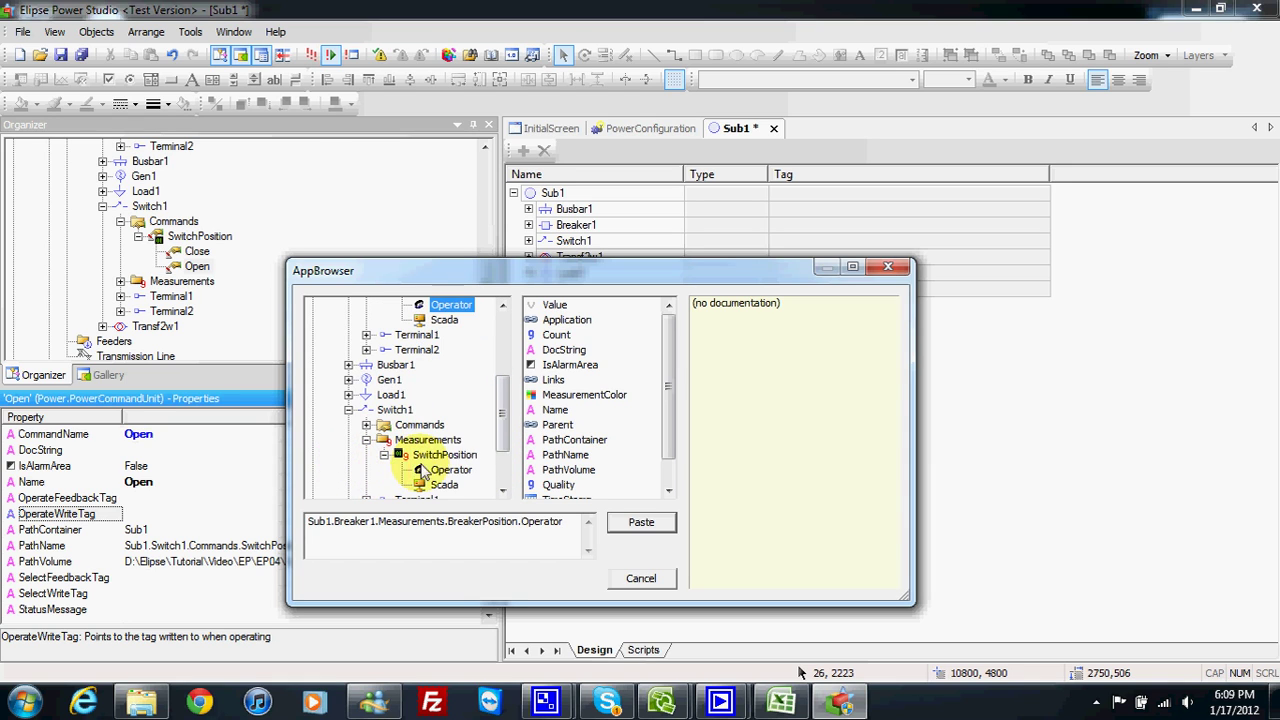
{"action": "left_click", "coordinate": [450, 470]}
{"action": "left_click", "coordinate": [554, 304]}
{"action": "left_click", "coordinate": [641, 522]}
- Link the OperateWriteTag of SwitchPosition's Close unit to Sub1.Switch1.Measurements.SwitchPosition.Operator.Value
{"action": "left_click", "coordinate": [197, 251]}
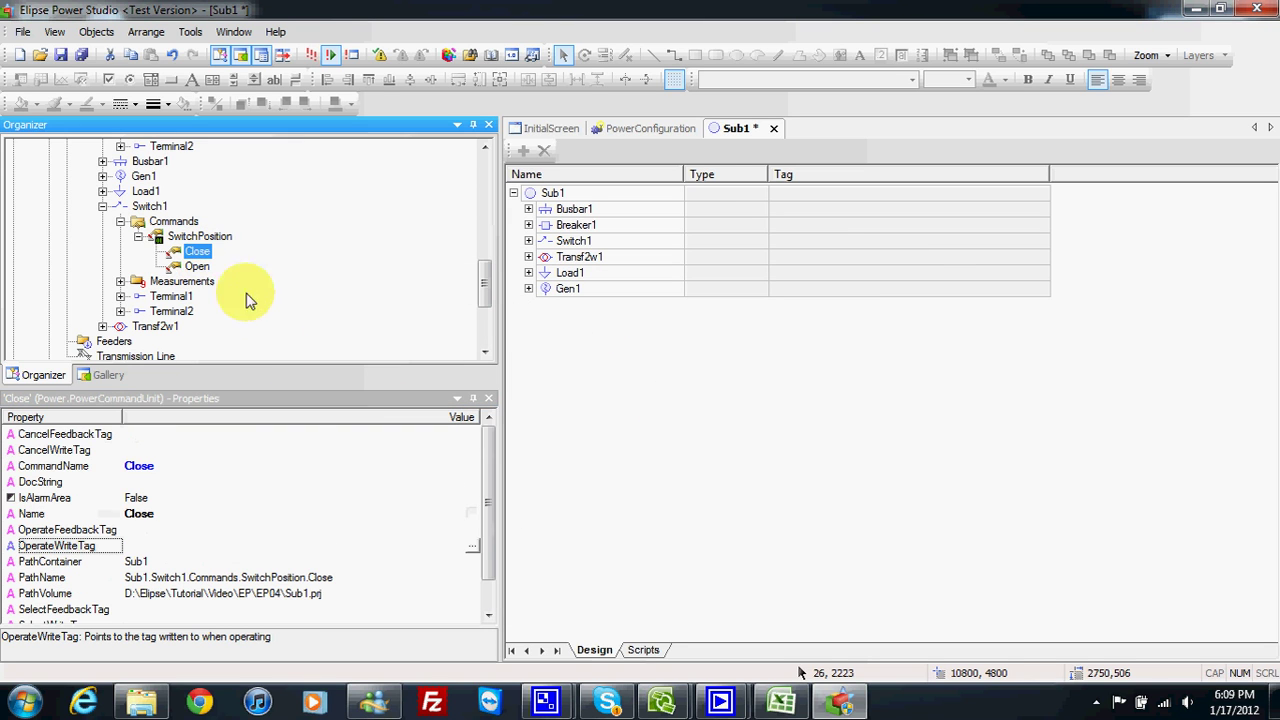
{"action": "left_click", "coordinate": [471, 546]}
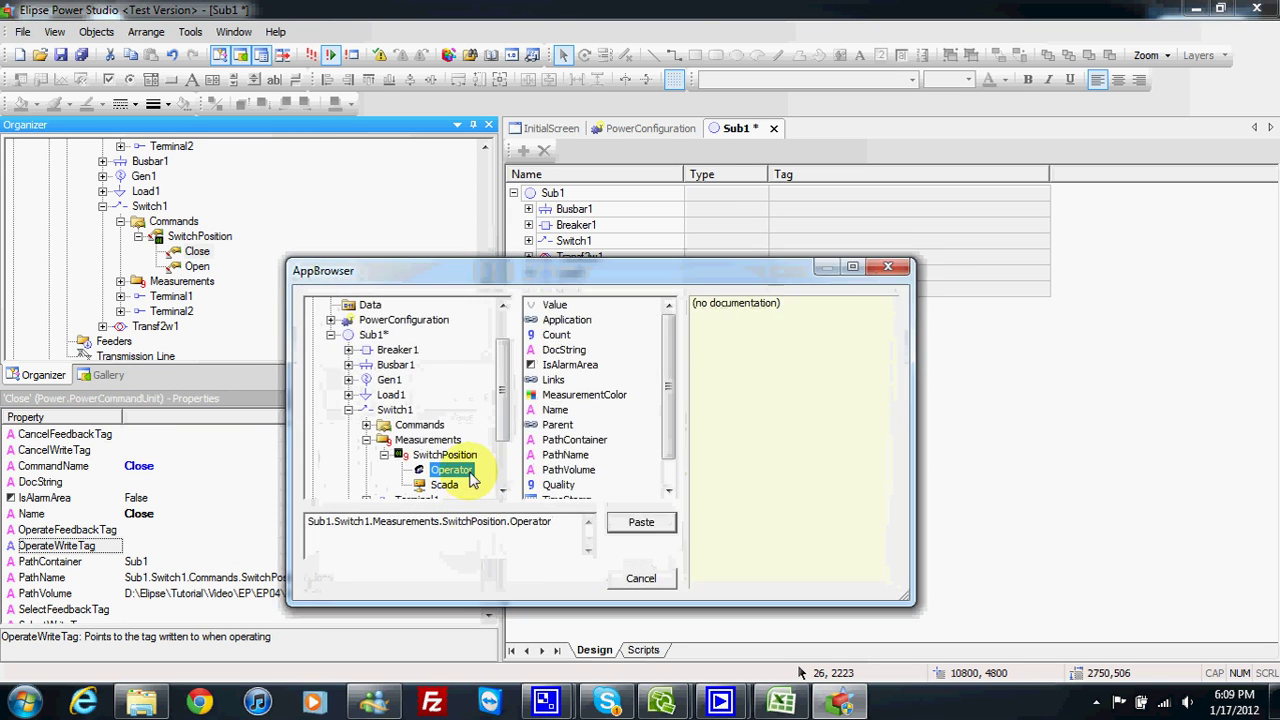
{"action": "scroll", "coordinate": [502, 432], "scroll_direction": "down", "scroll_amount": 2}
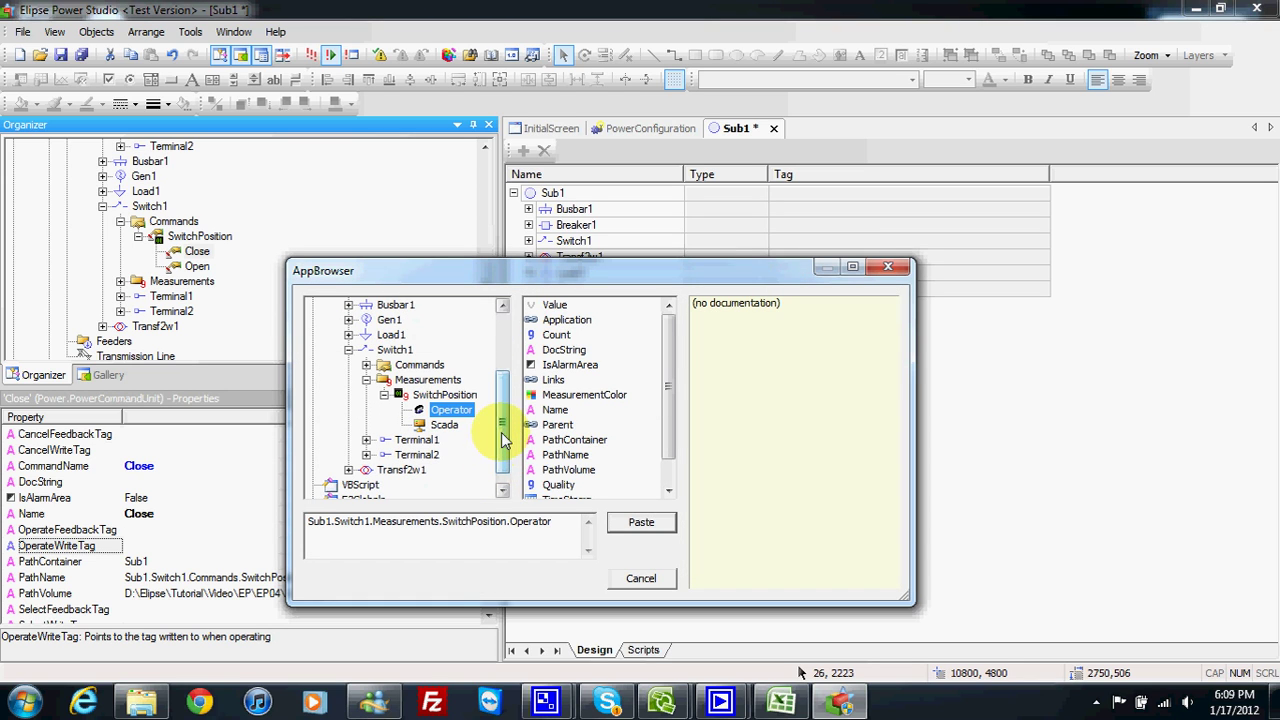
{"action": "left_click", "coordinate": [577, 305]}
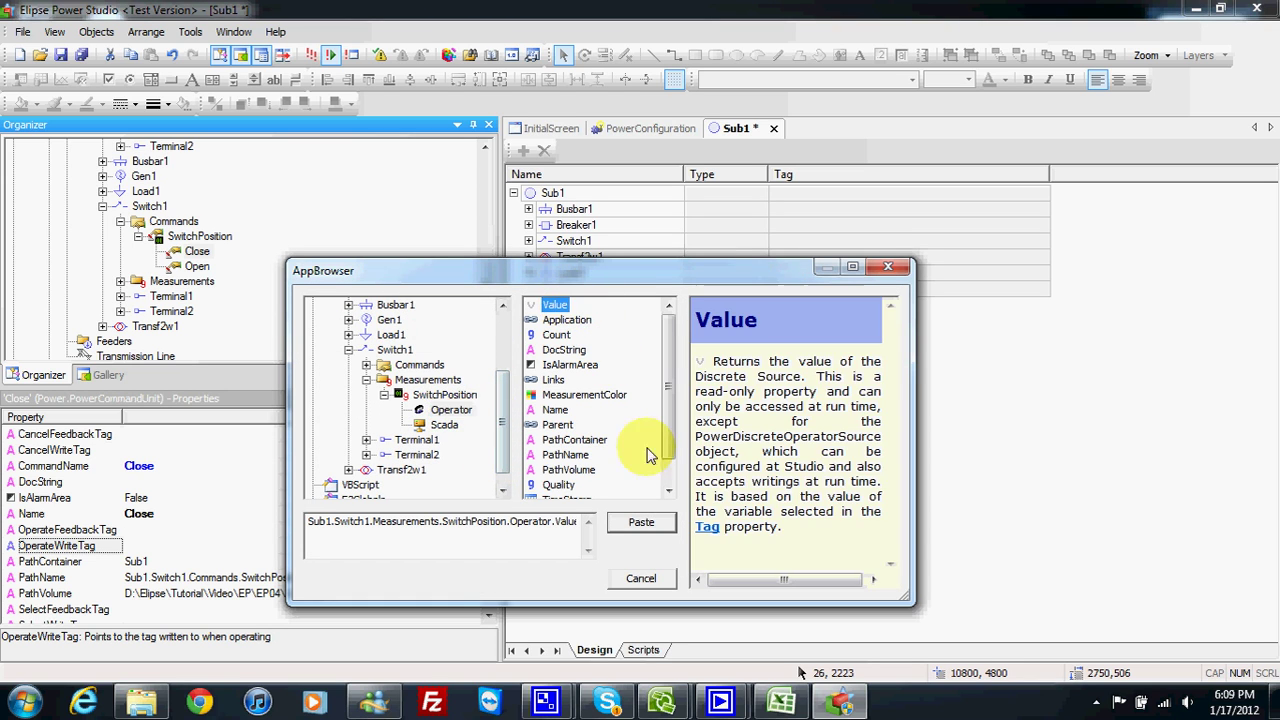
{"action": "left_click", "coordinate": [641, 521]}
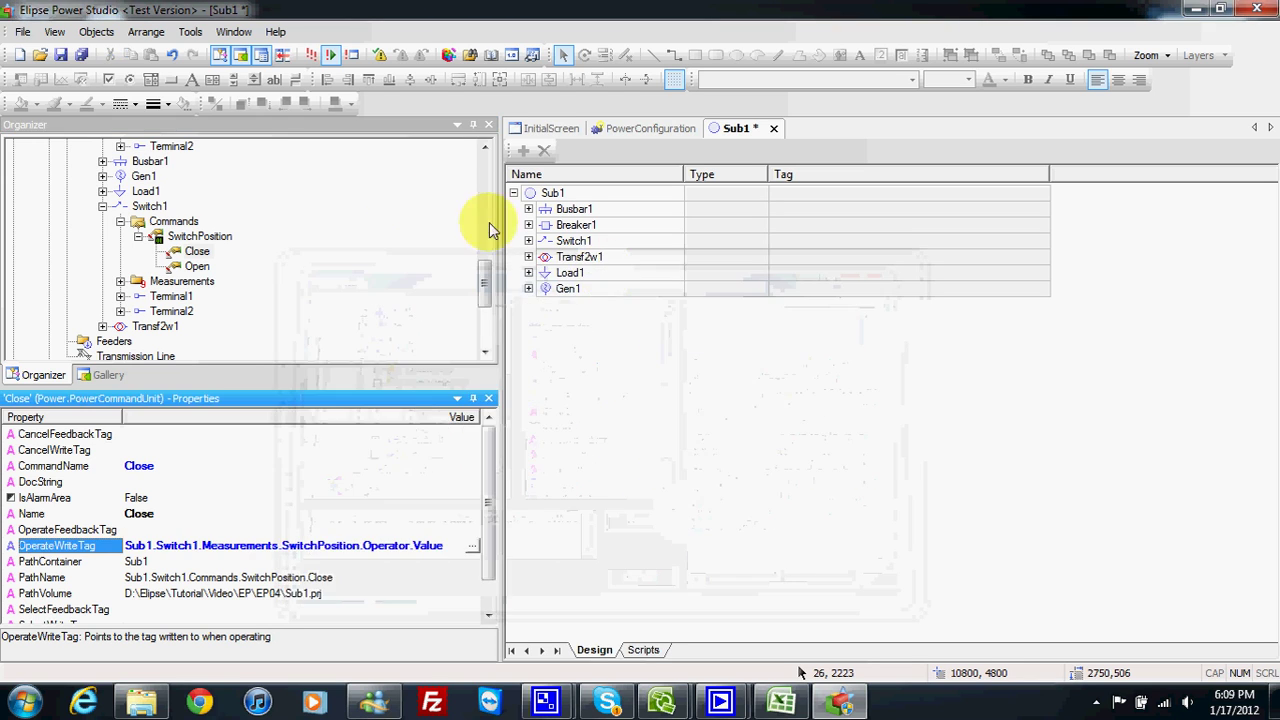
- Save the project, run it briefly in the viewer and return to the Studio
{"action": "left_click", "coordinate": [81, 55]}
{"action": "left_click", "coordinate": [292, 81]}
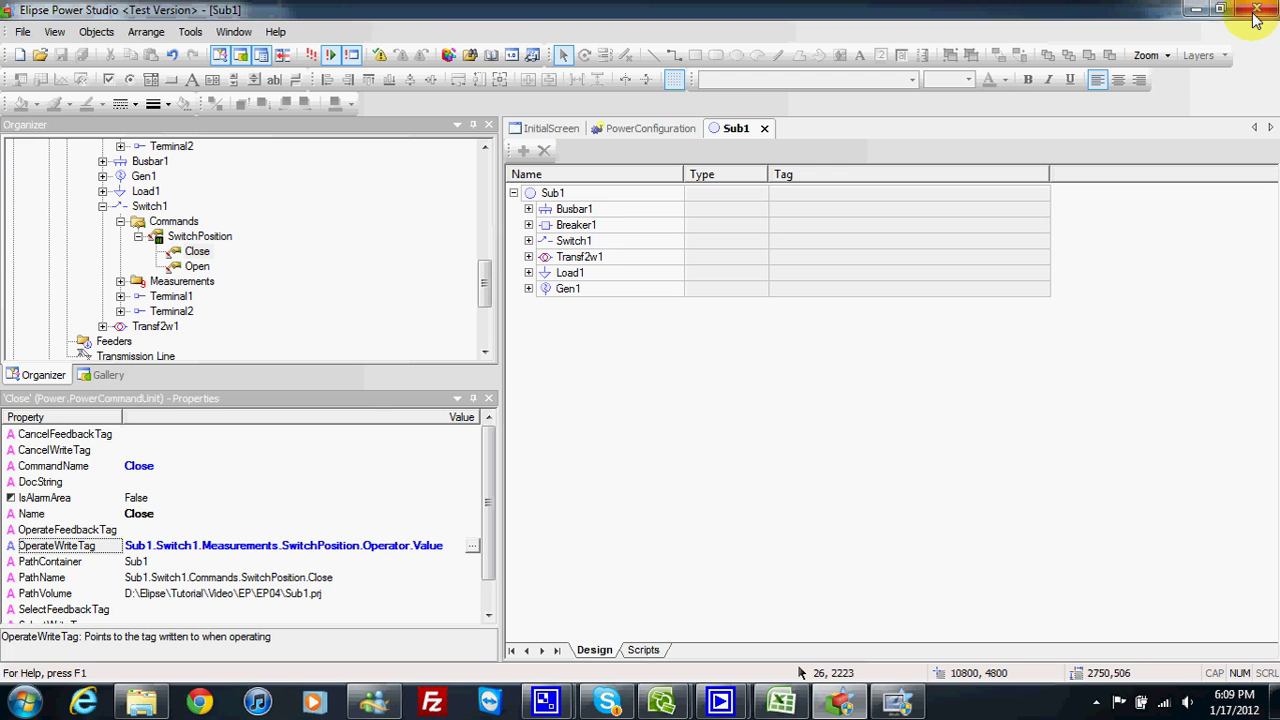
{"action": "left_click", "coordinate": [1256, 9]}
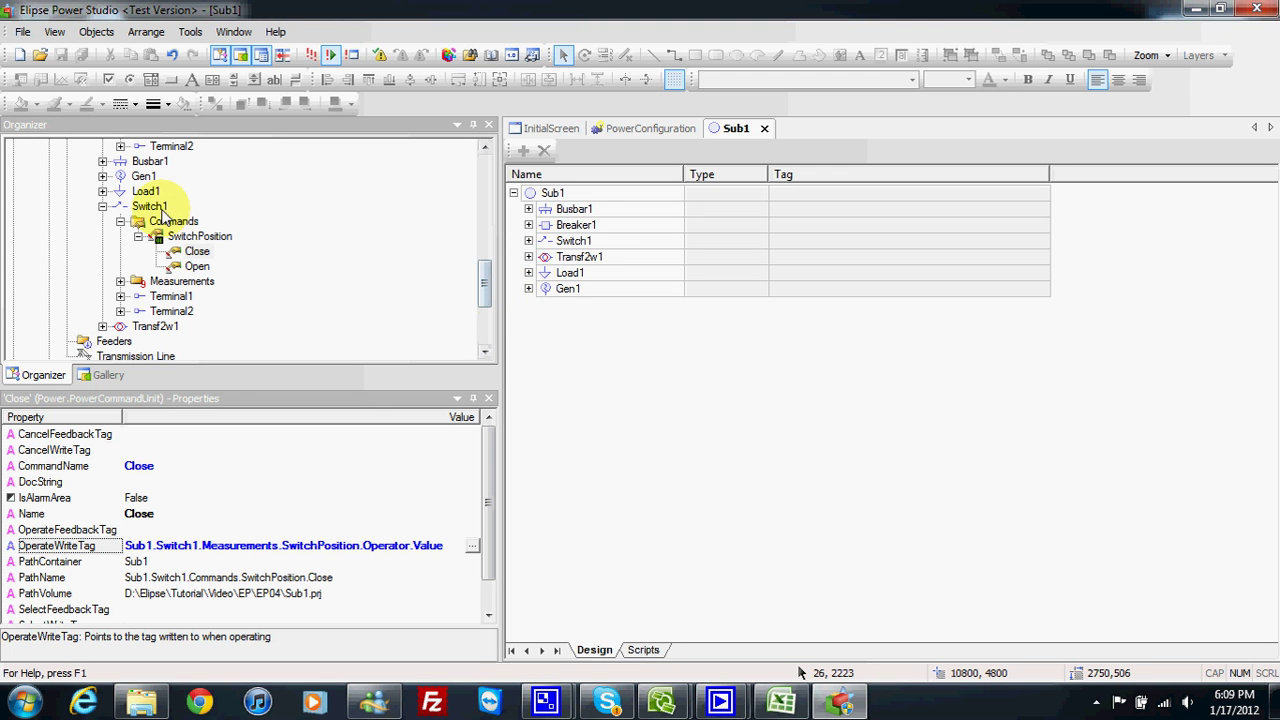
- Set the ActiveSource of Switch1's SwitchPosition measurement to 2 - stOperator
{"action": "left_click", "coordinate": [120, 281]}
{"action": "left_click", "coordinate": [200, 296]}
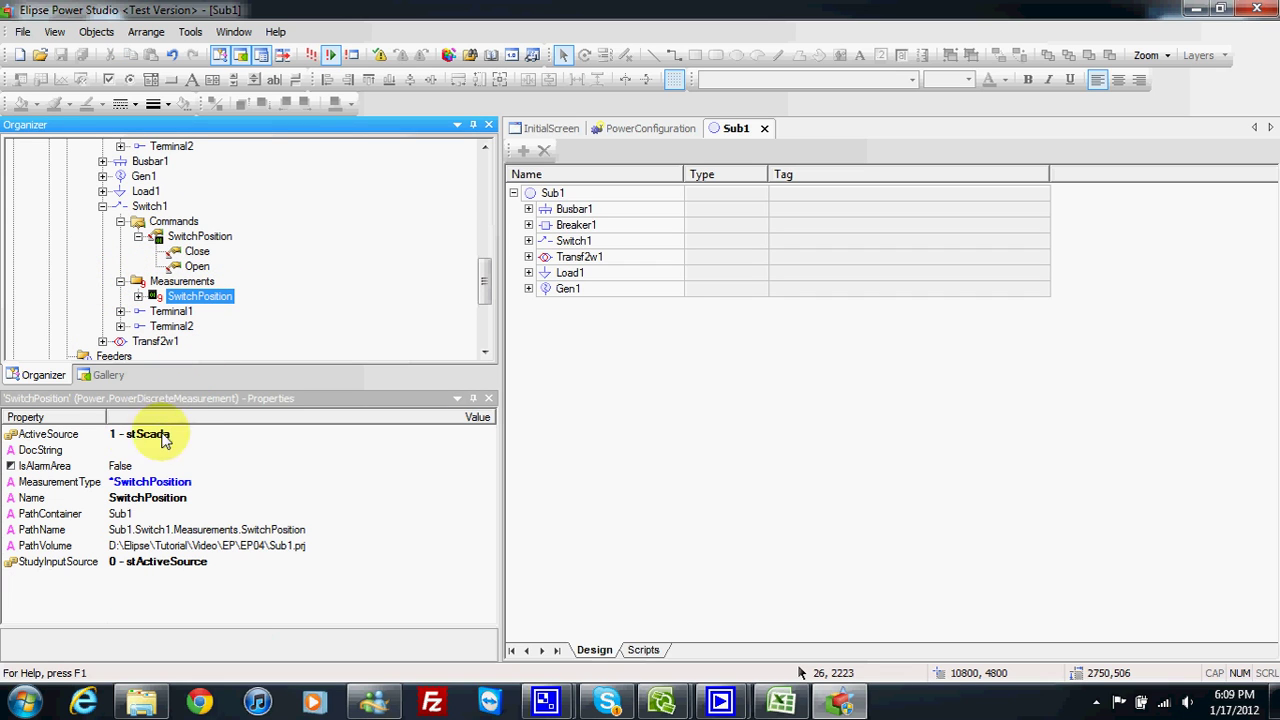
{"action": "left_click", "coordinate": [489, 436]}
{"action": "left_click", "coordinate": [257, 486]}
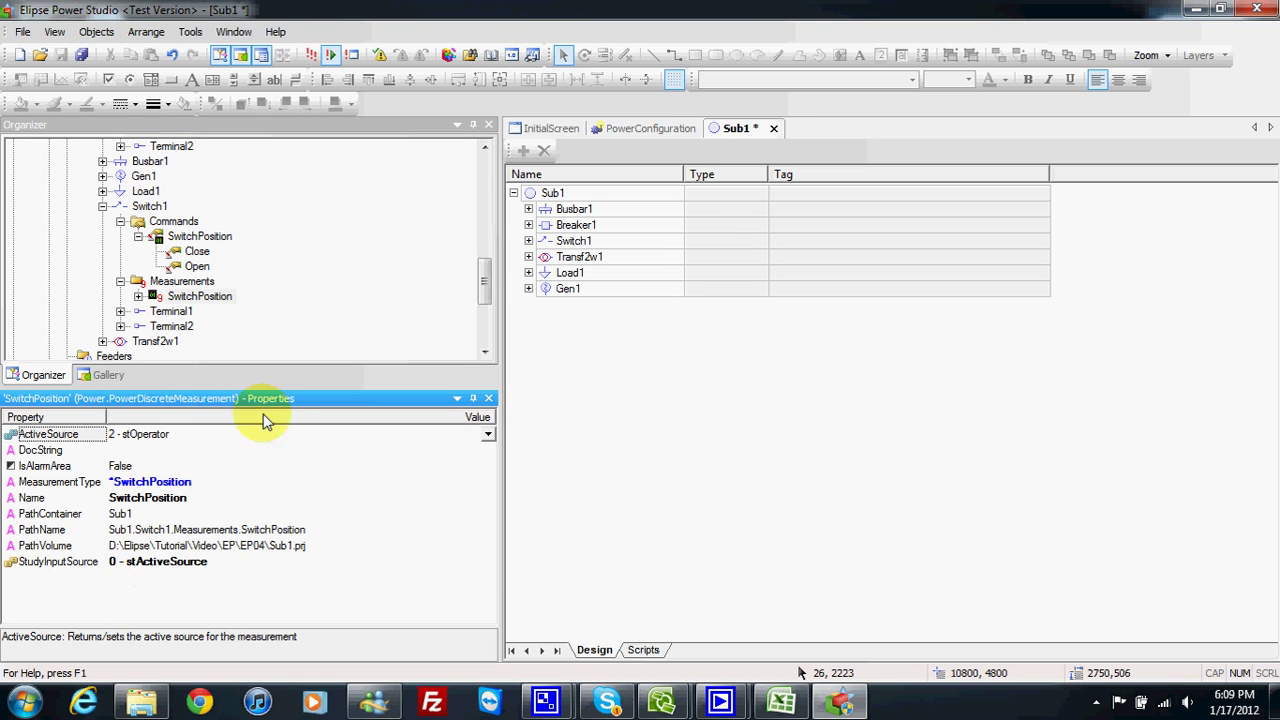
- Run the updated application in the viewer and send Switch1 the Close action of its Switch Position Command
{"action": "left_click", "coordinate": [312, 55]}
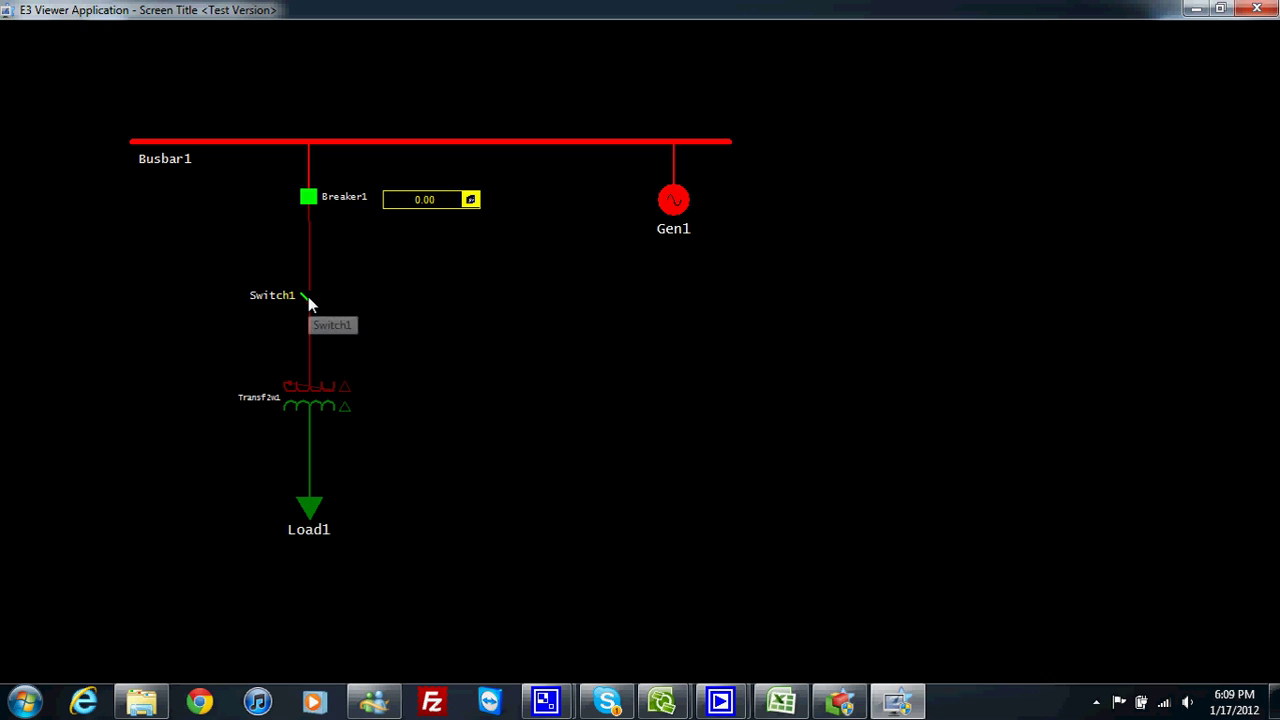
{"action": "right_click", "coordinate": [307, 296]}
{"action": "mouse_move", "coordinate": [440, 355]}
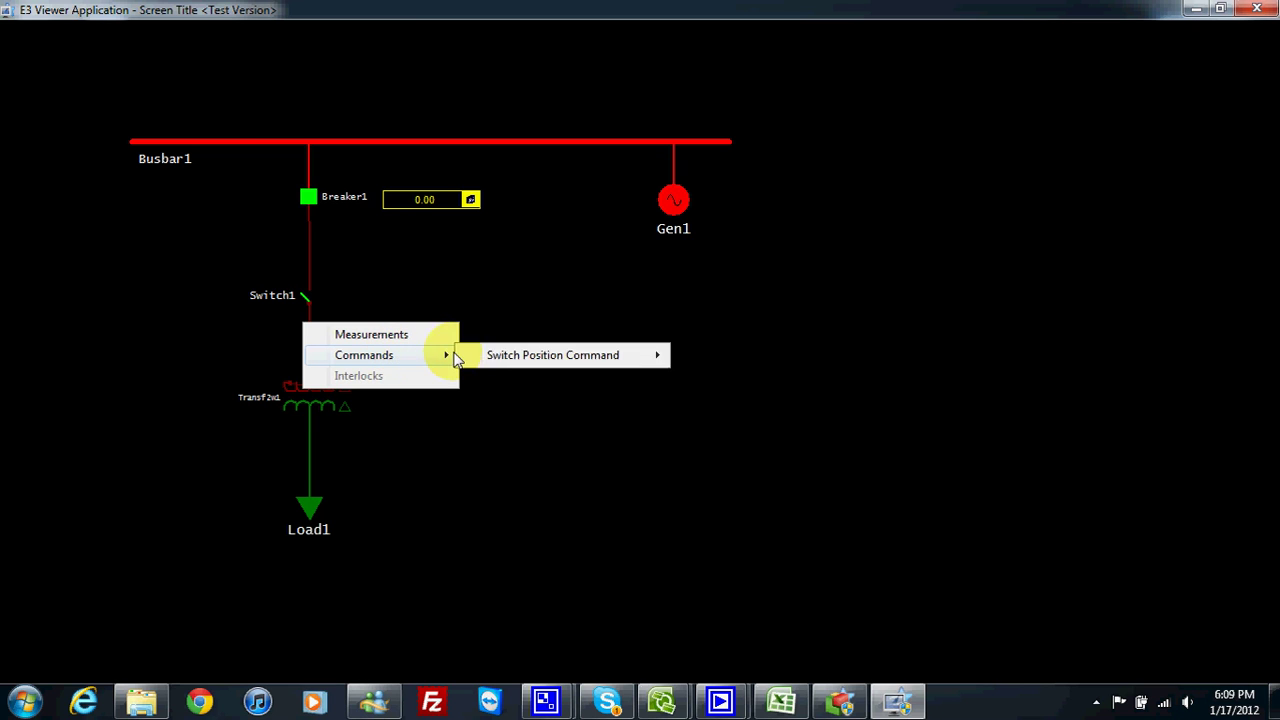
{"action": "mouse_move", "coordinate": [640, 354]}
{"action": "left_click", "coordinate": [715, 381]}
{"action": "left_click", "coordinate": [690, 404]}
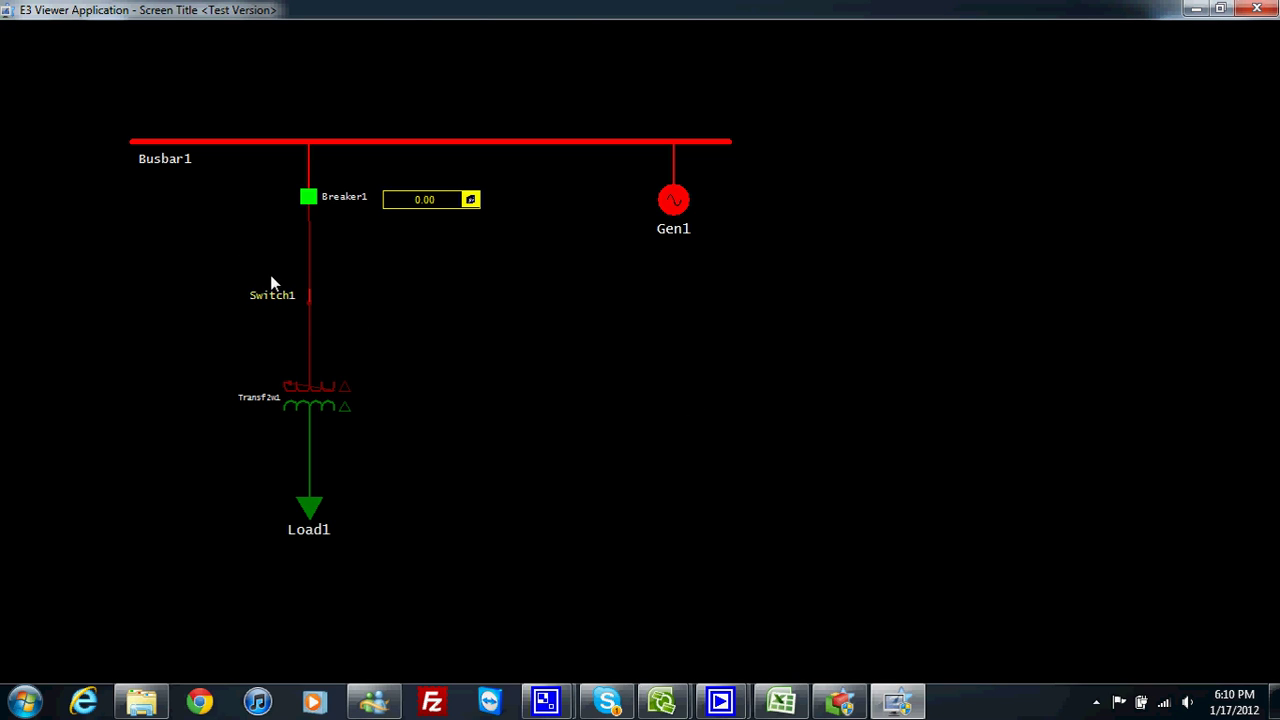
- Send Breaker1 the Close action of its Breaker Position Command
{"action": "right_click", "coordinate": [307, 203]}
{"action": "mouse_move", "coordinate": [383, 245]}
{"action": "mouse_move", "coordinate": [556, 248]}
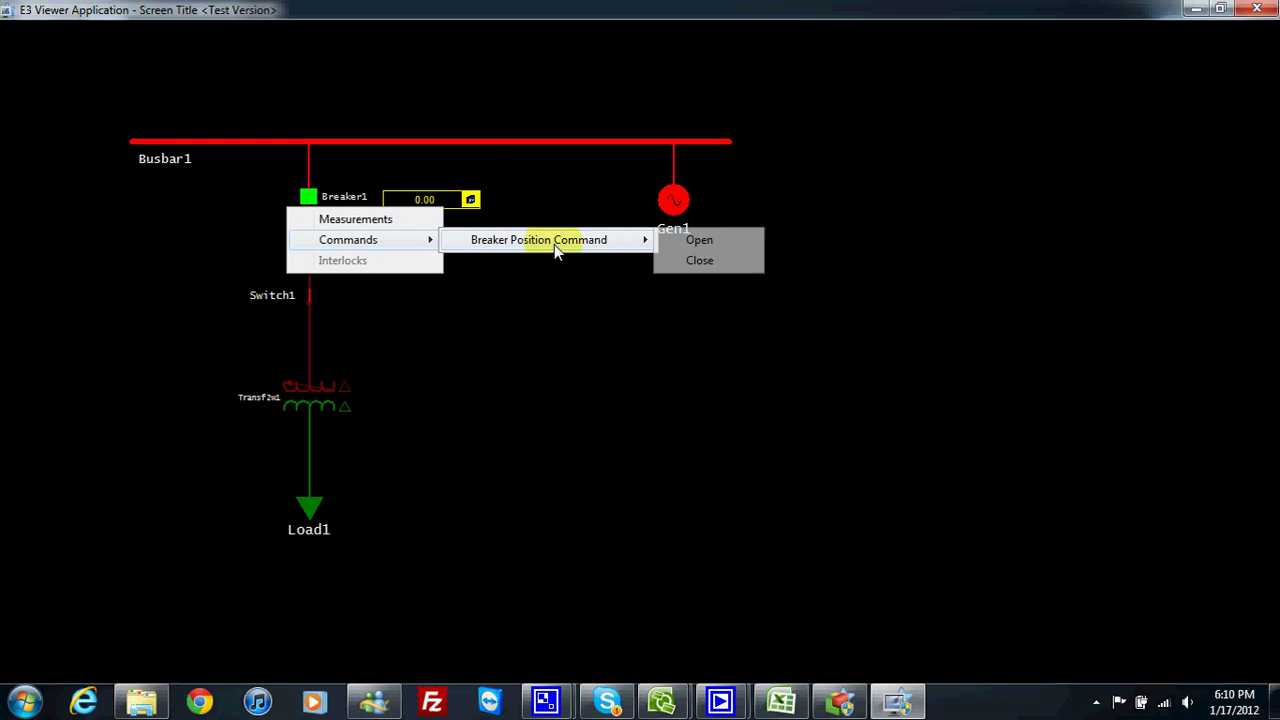
{"action": "left_click", "coordinate": [702, 260]}
{"action": "left_click", "coordinate": [695, 406]}
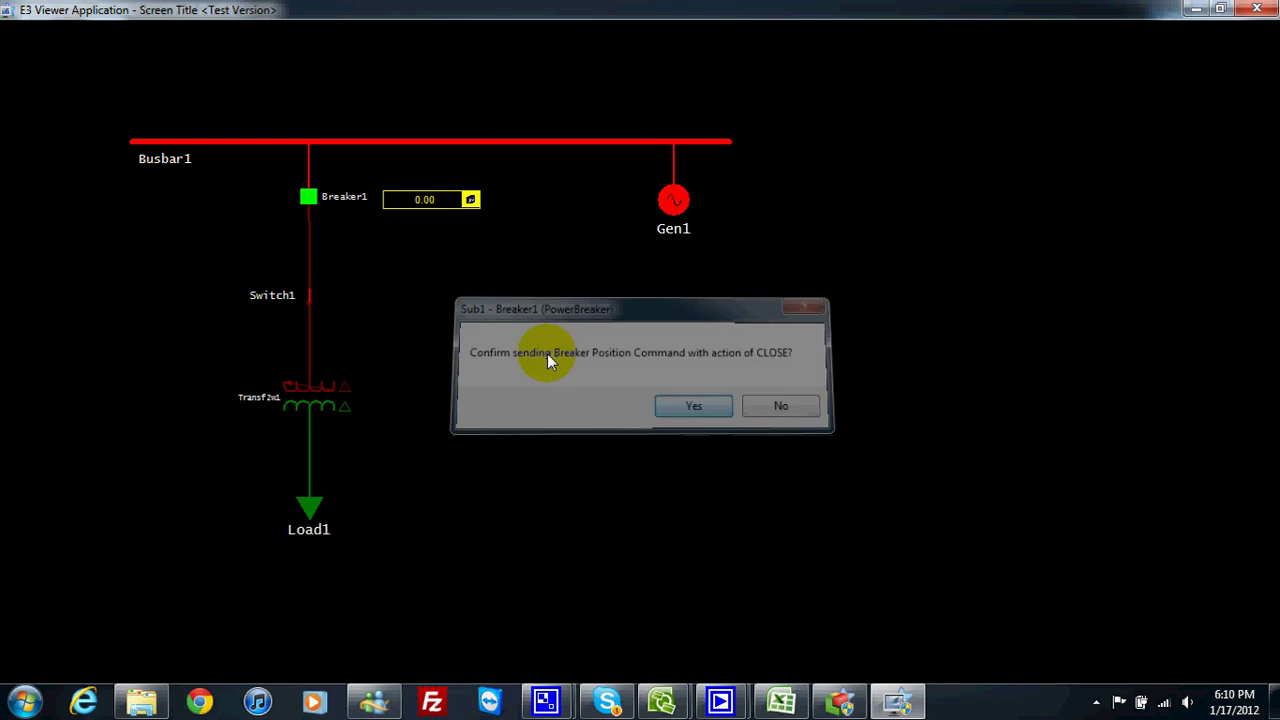
- Send Switch1 the Open action of its Switch Position Command and close the viewer
{"action": "right_click", "coordinate": [309, 306]}
{"action": "mouse_move", "coordinate": [340, 355]}
{"action": "mouse_move", "coordinate": [509, 357]}
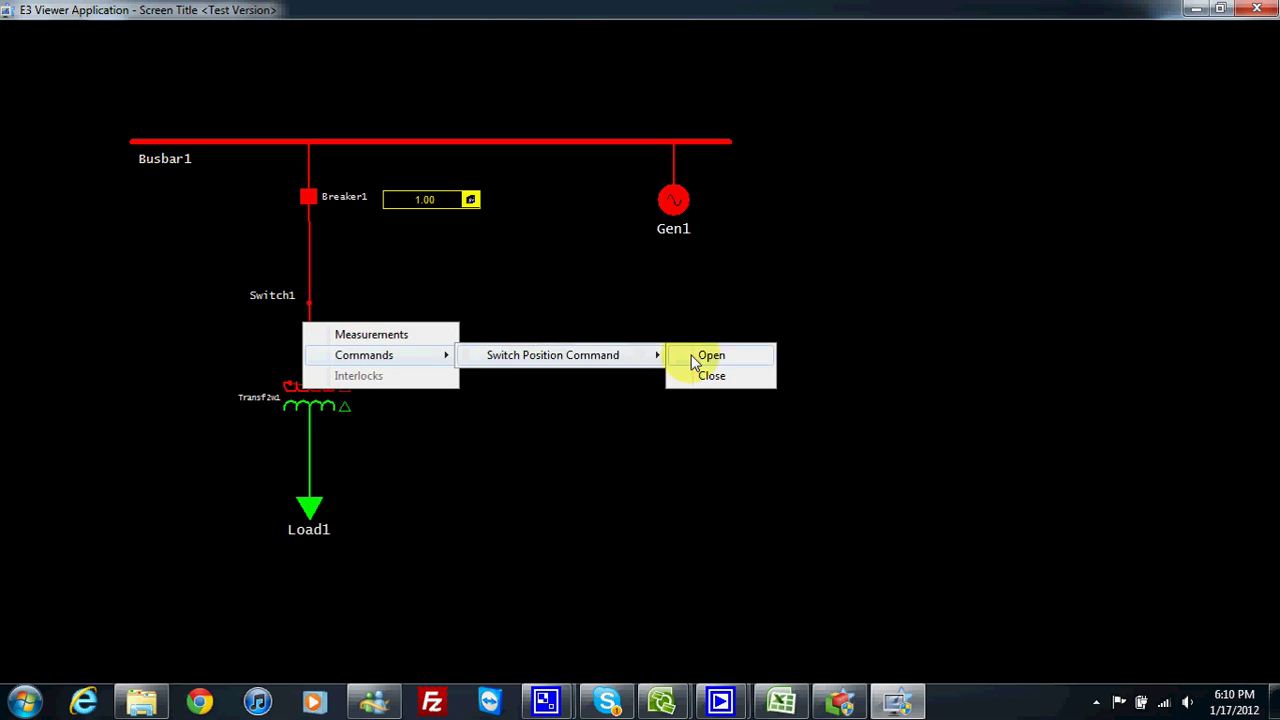
{"action": "left_click", "coordinate": [705, 356]}
{"action": "left_click", "coordinate": [659, 401]}
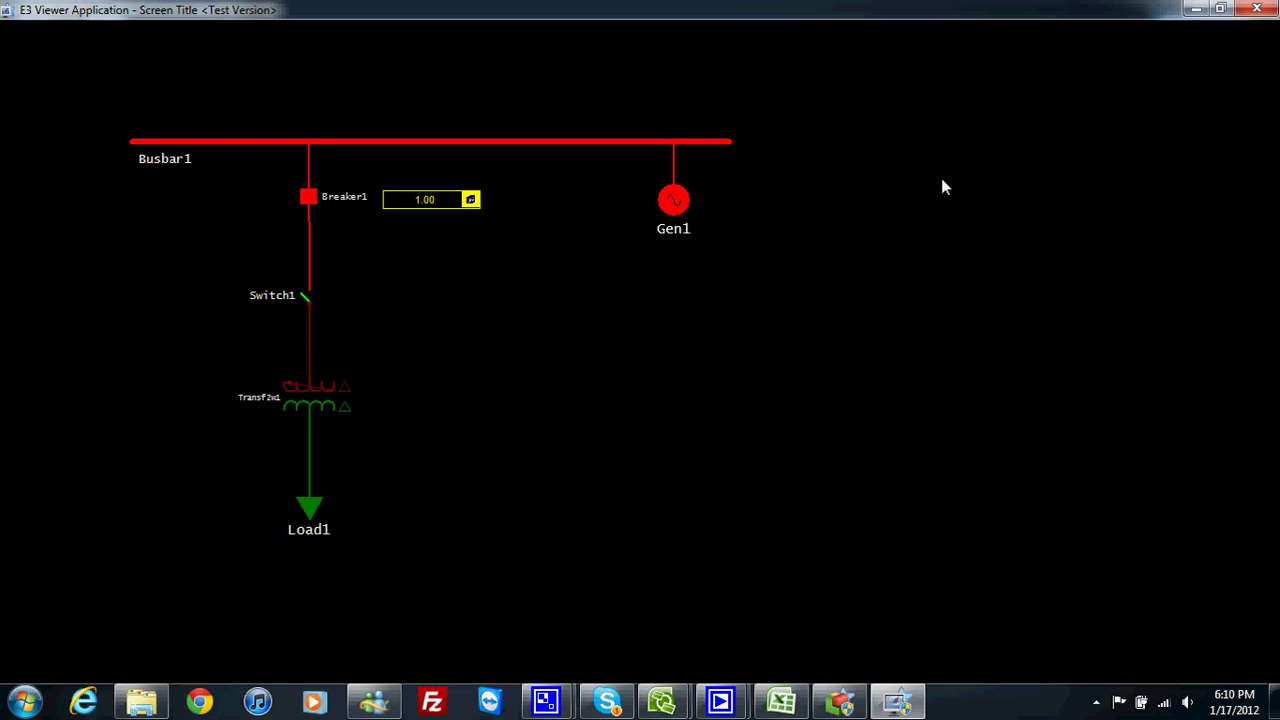
{"action": "left_click", "coordinate": [1268, 12]}
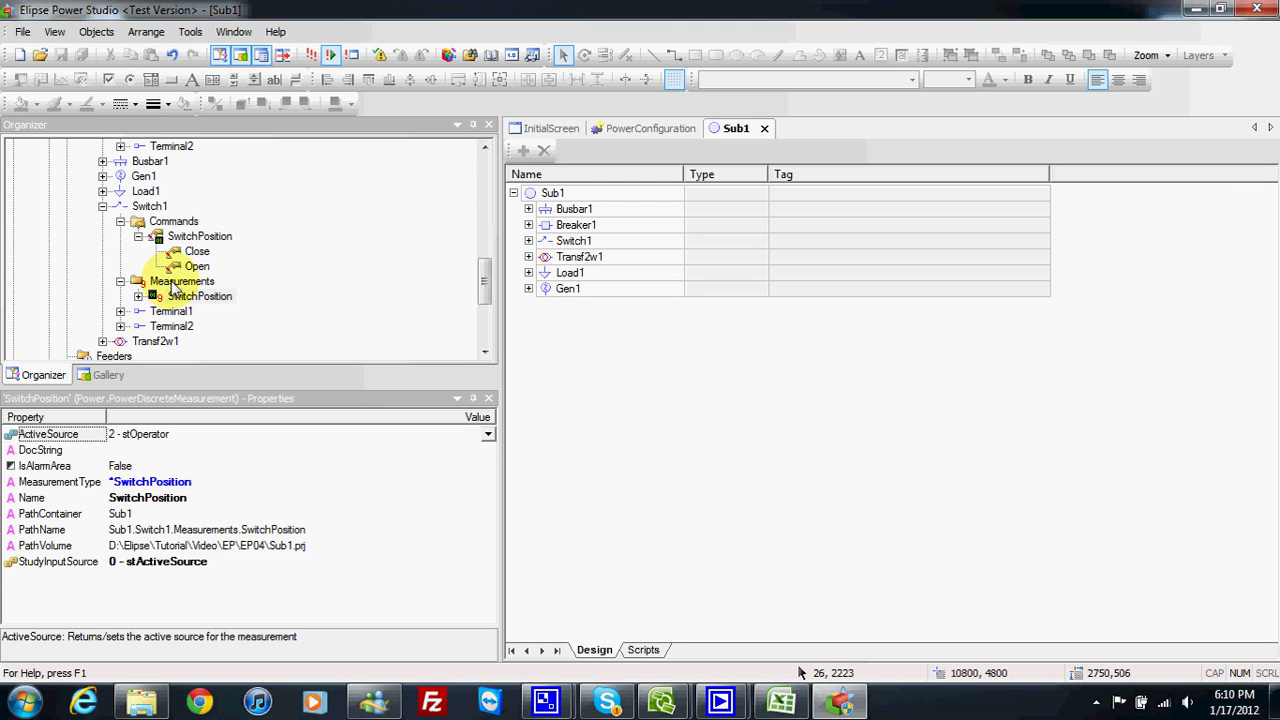
{"action": "left_click", "coordinate": [178, 224]}
{"action": "left_click_drag", "start_coordinate": [480, 271], "coordinate": [434, 271]}
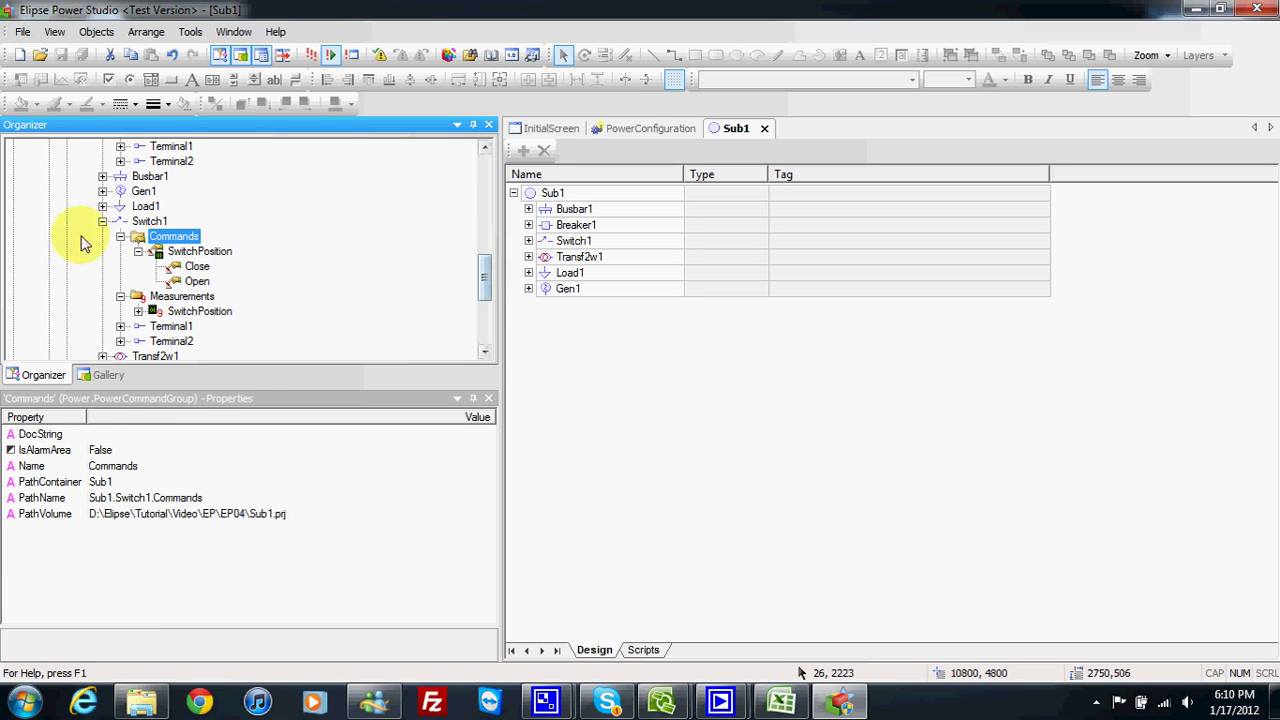
{"action": "mouse_move", "coordinate": [546, 700]}
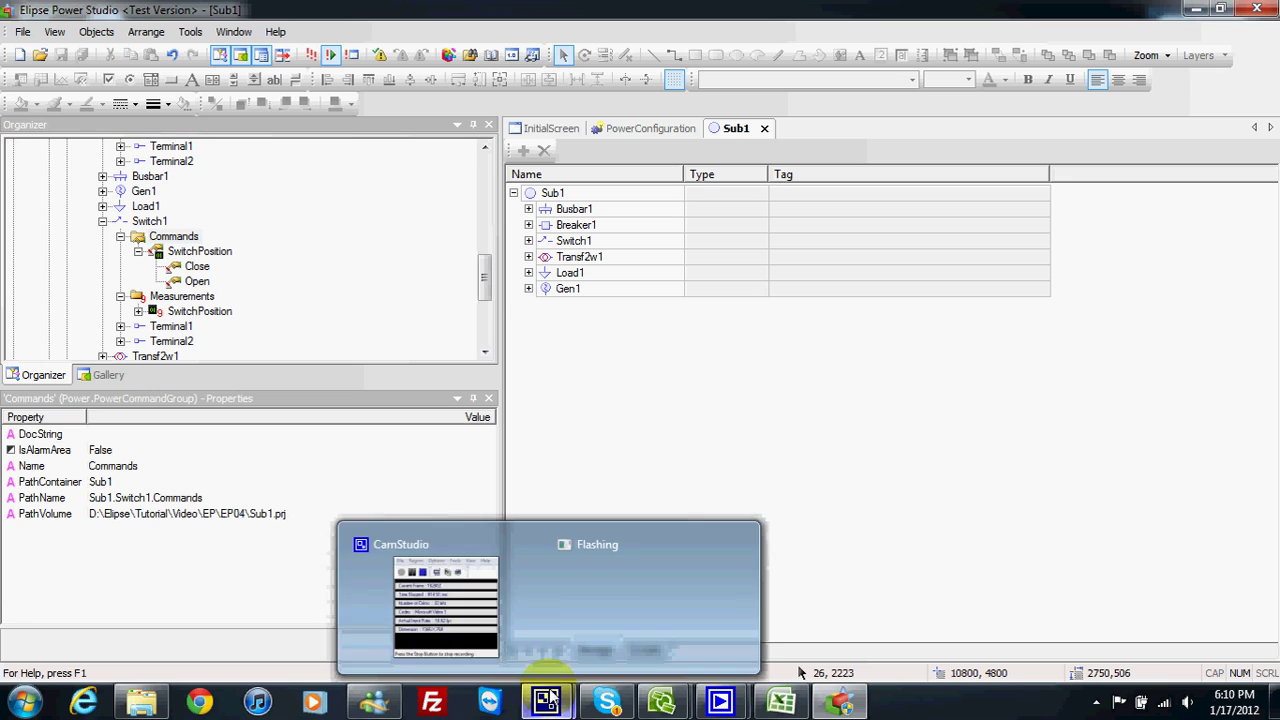